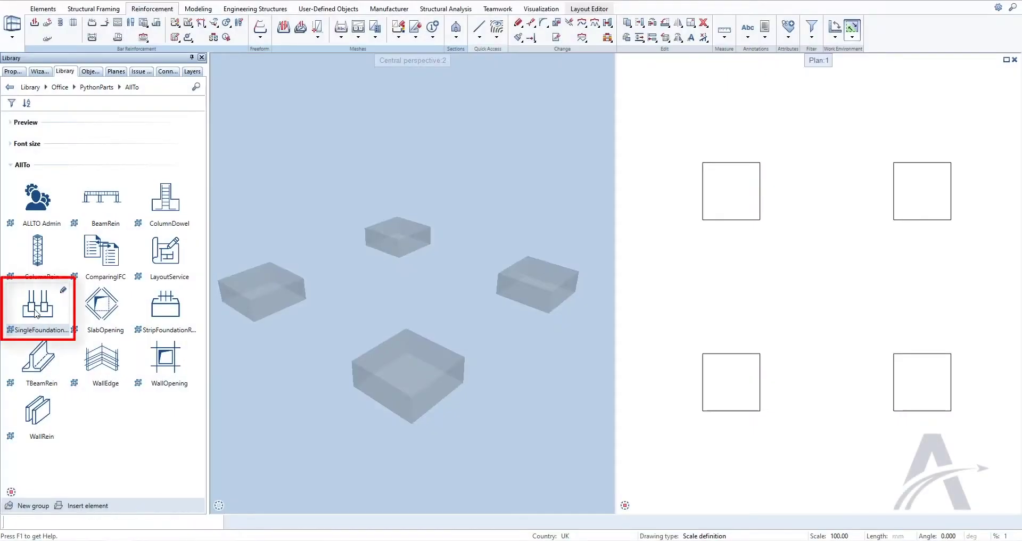
# Open the SingleFoundation settings, choose Create as PythonPart, and enter position name SF01.
pyautogui.doubleClick(37, 313)
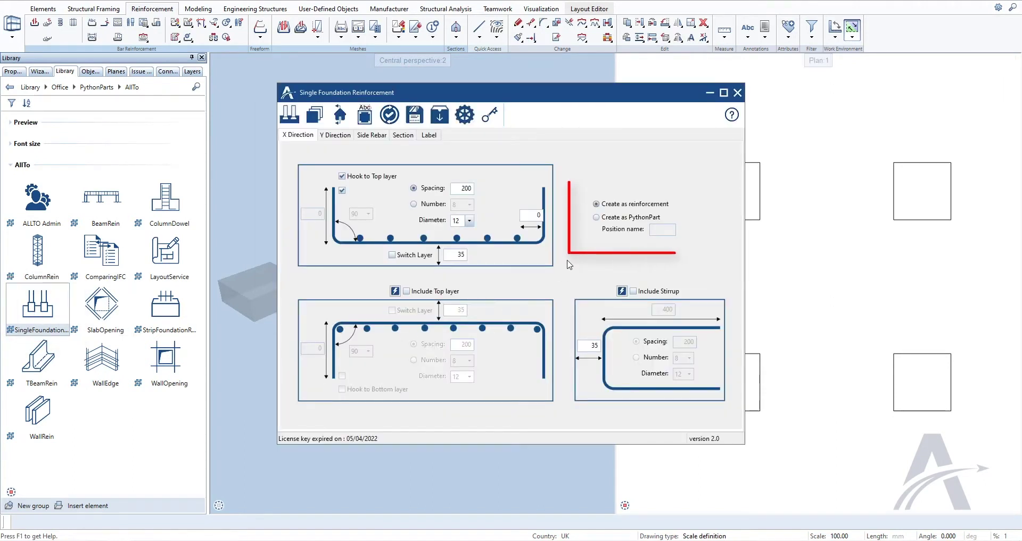
pyautogui.click(597, 217)
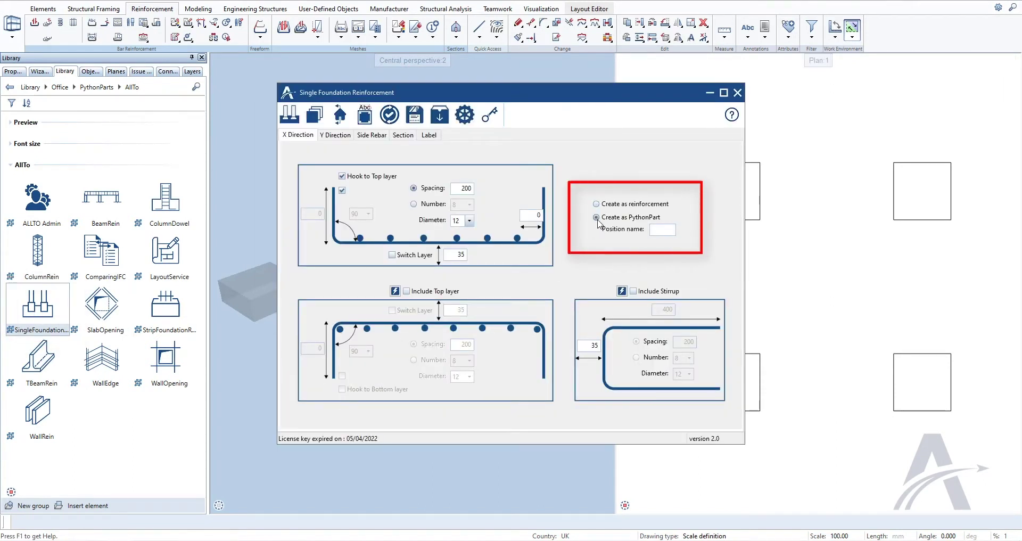
pyautogui.click(652, 230)
pyautogui.write('SF01')
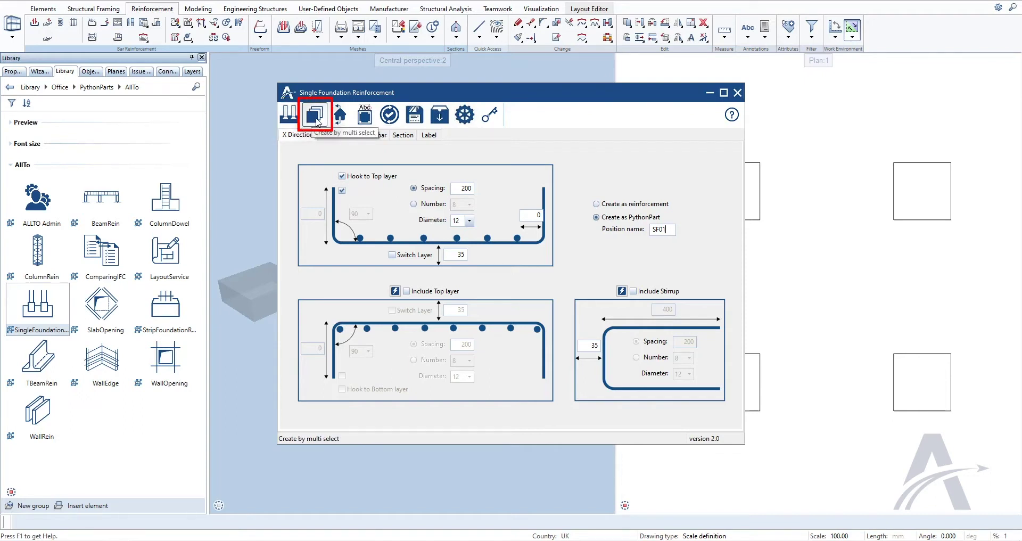
pyautogui.click(317, 121)
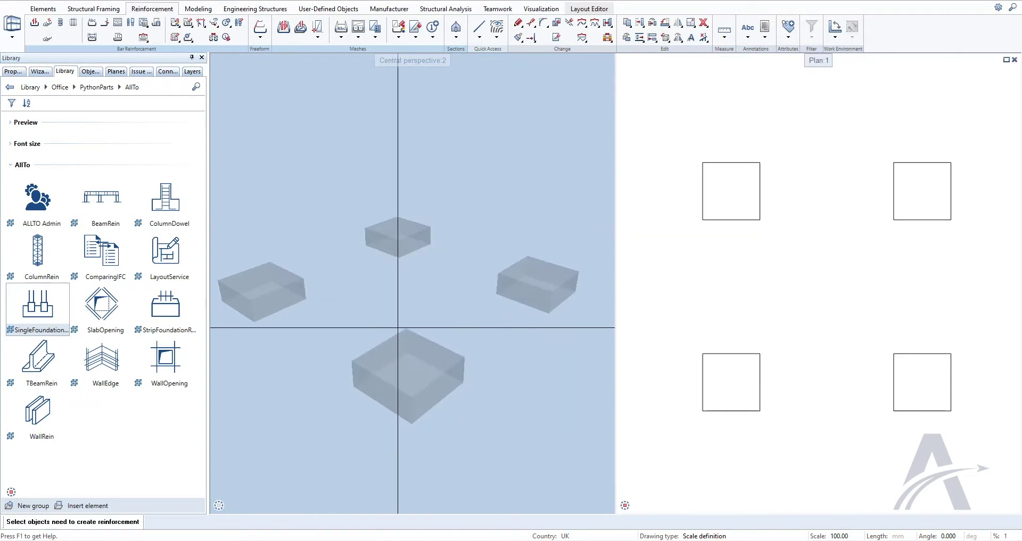
pyautogui.click(401, 365)
pyautogui.click(536, 285)
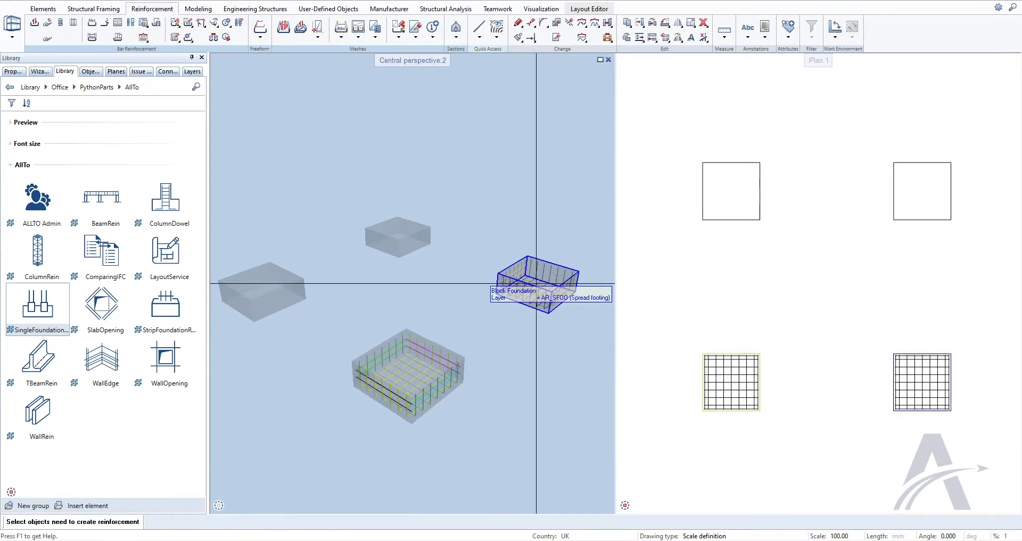
pyautogui.click(733, 219)
pyautogui.click(951, 213)
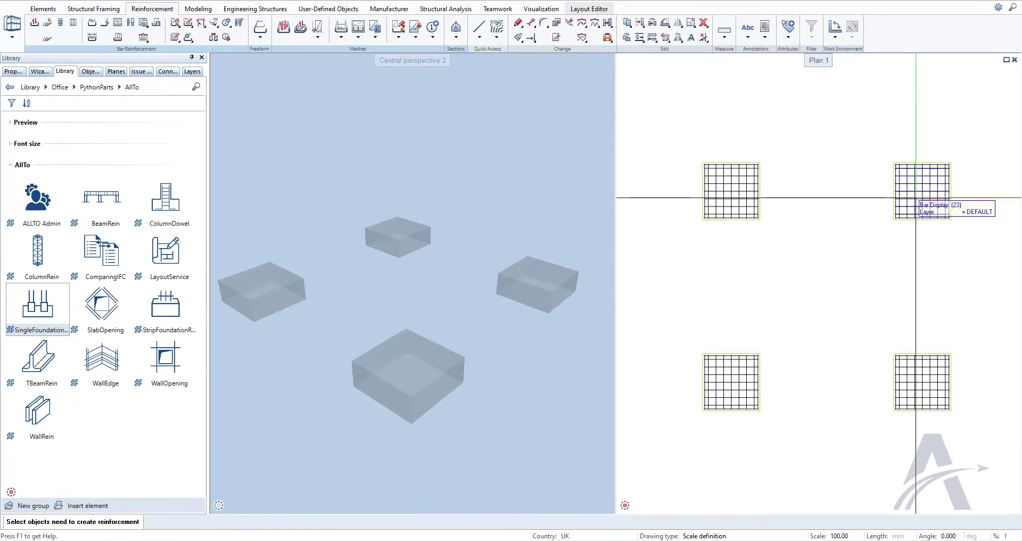
pyautogui.press('Escape')
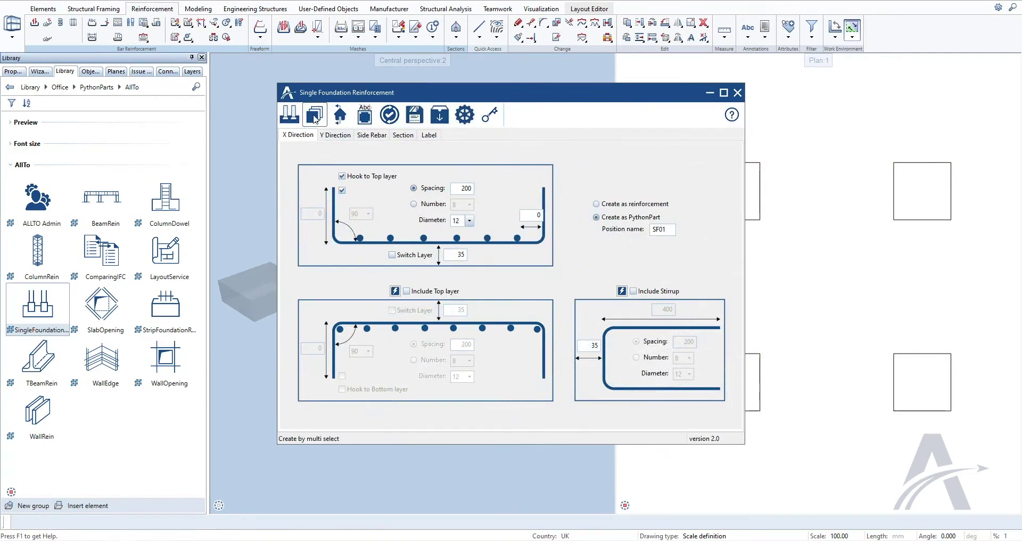
# Select all four footings and define the X bottom bars by 150 spacing.
pyautogui.press('Escape')
pyautogui.moveTo(660, 136); pyautogui.dragTo(989, 428)
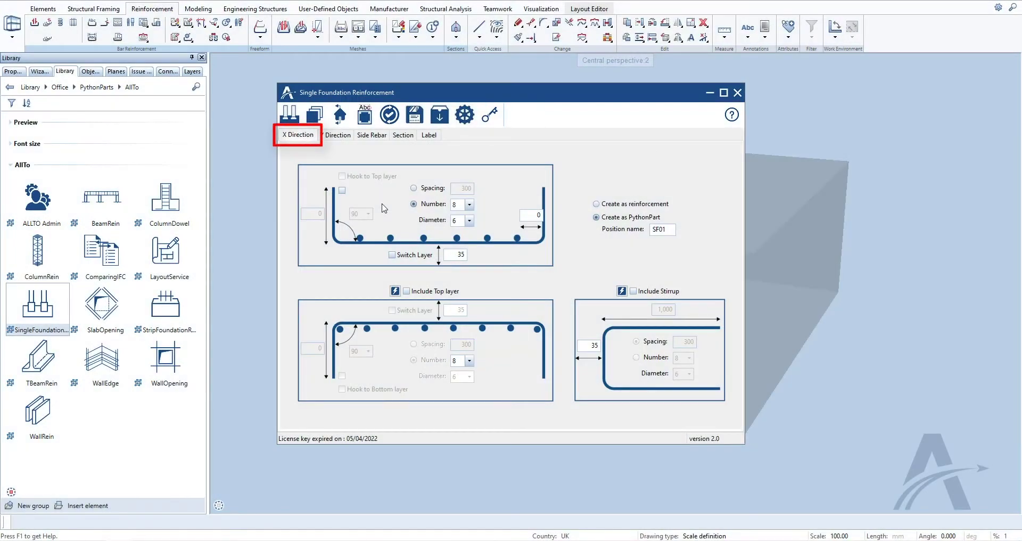
pyautogui.click(469, 205)
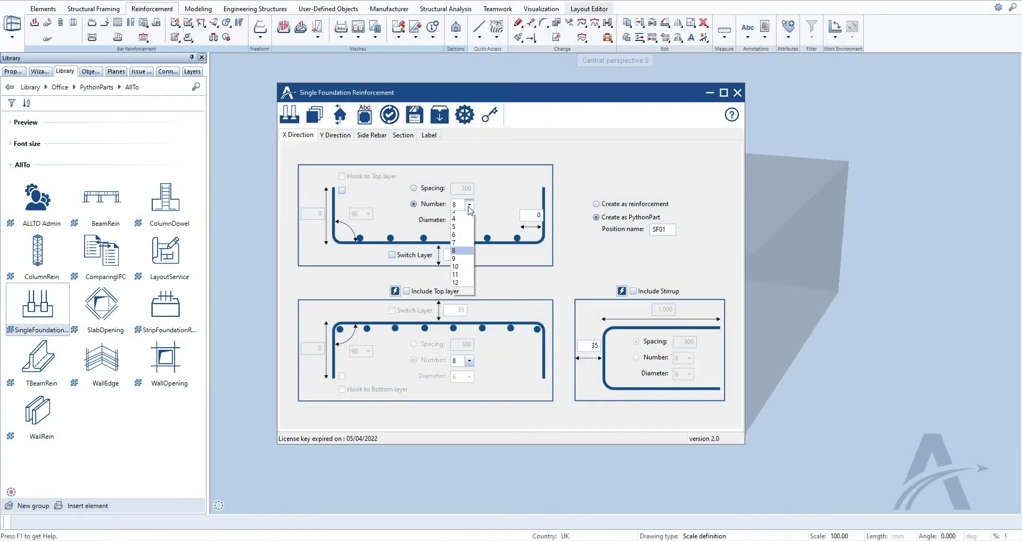
pyautogui.click(469, 205)
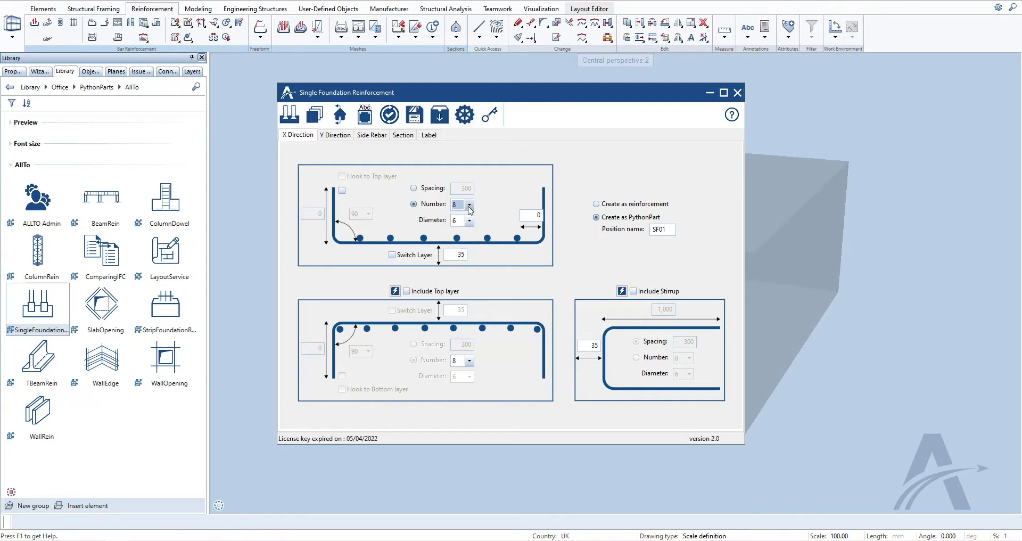
pyautogui.click(414, 188)
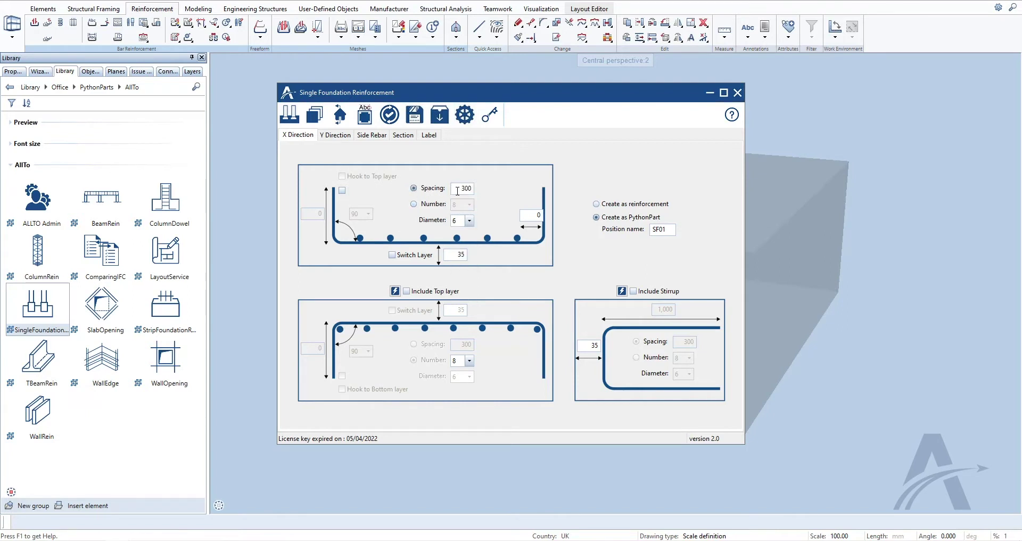
pyautogui.doubleClick(475, 189)
pyautogui.write('150')
# Give the X bottom bars diameter 12 with a 50 layer offset.
pyautogui.click(469, 221)
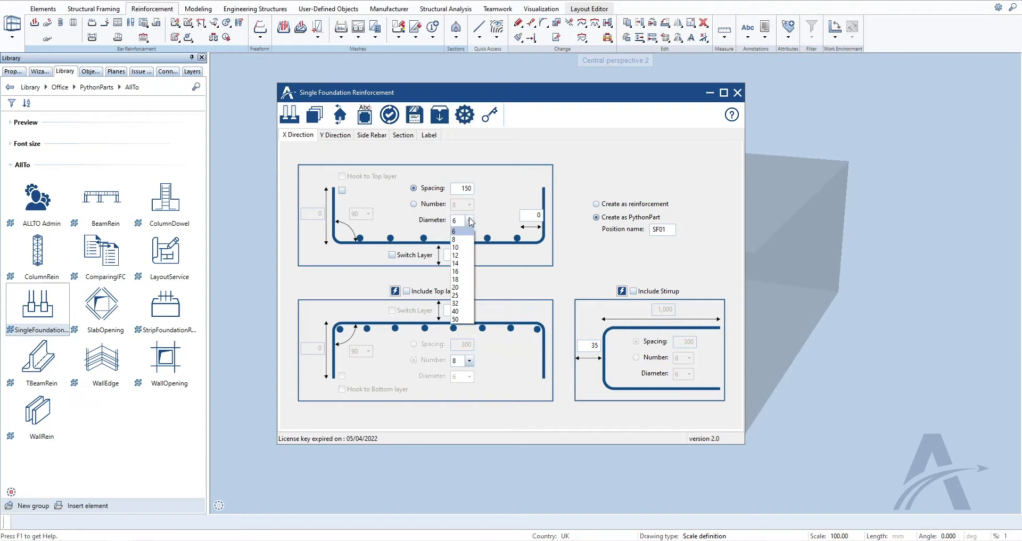
pyautogui.click(460, 255)
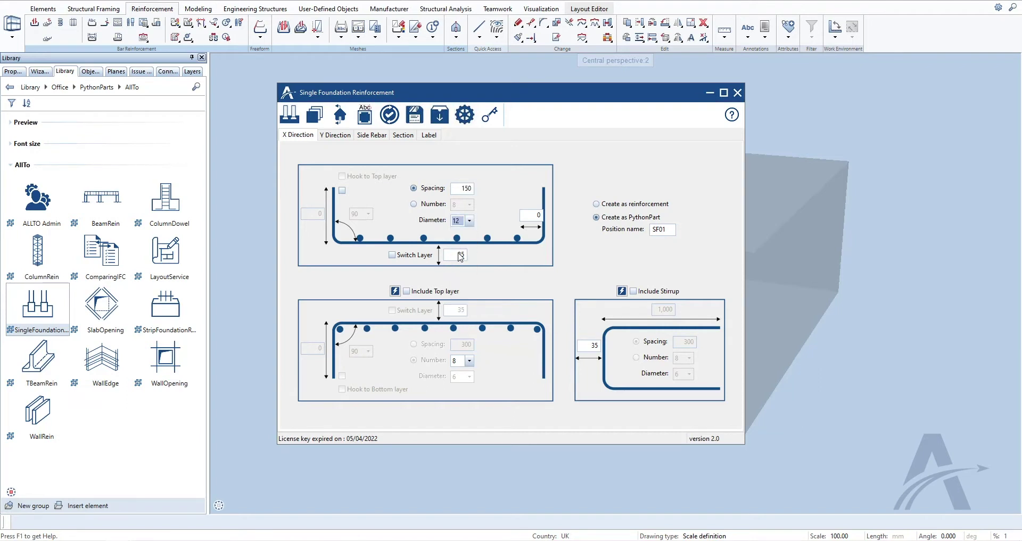
pyautogui.doubleClick(472, 254)
pyautogui.write('50')
pyautogui.doubleClick(540, 215)
pyautogui.click(393, 256)
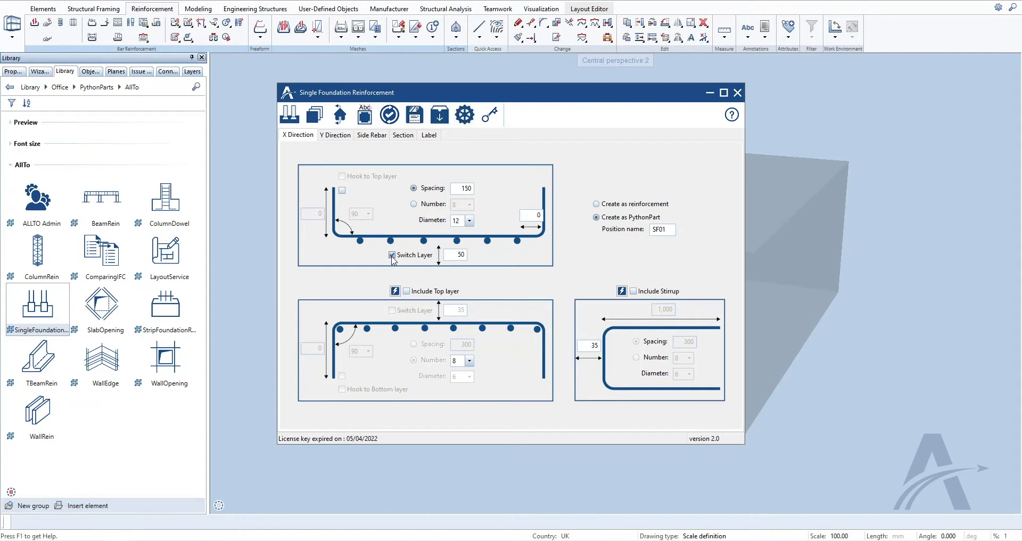
pyautogui.click(392, 255)
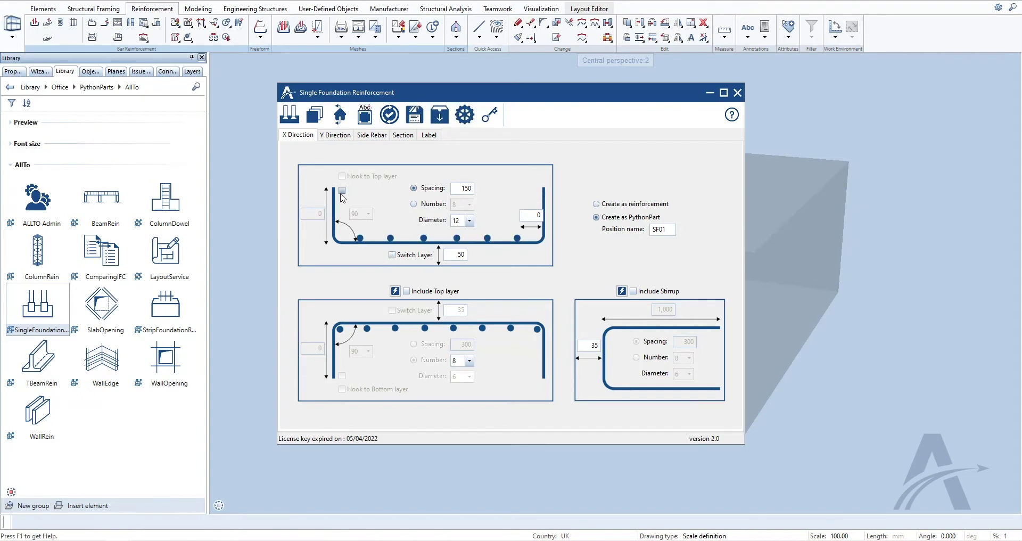
# Add 90° hooks up to the top layer, and include a top layer copied from the bottom.
pyautogui.click(342, 190)
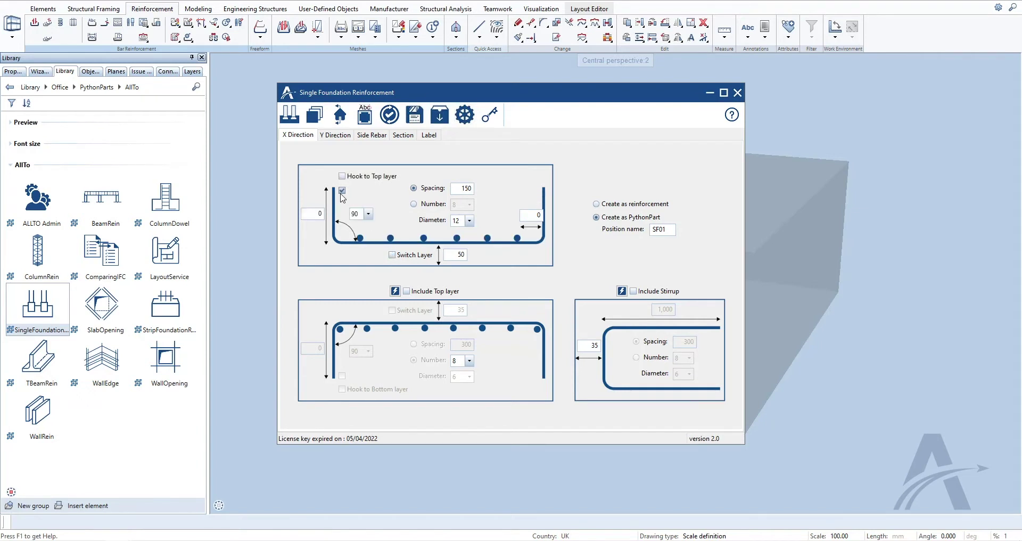
pyautogui.click(368, 214)
pyautogui.click(367, 224)
pyautogui.moveTo(307, 213); pyautogui.dragTo(331, 214)
pyautogui.click(342, 176)
pyautogui.click(407, 291)
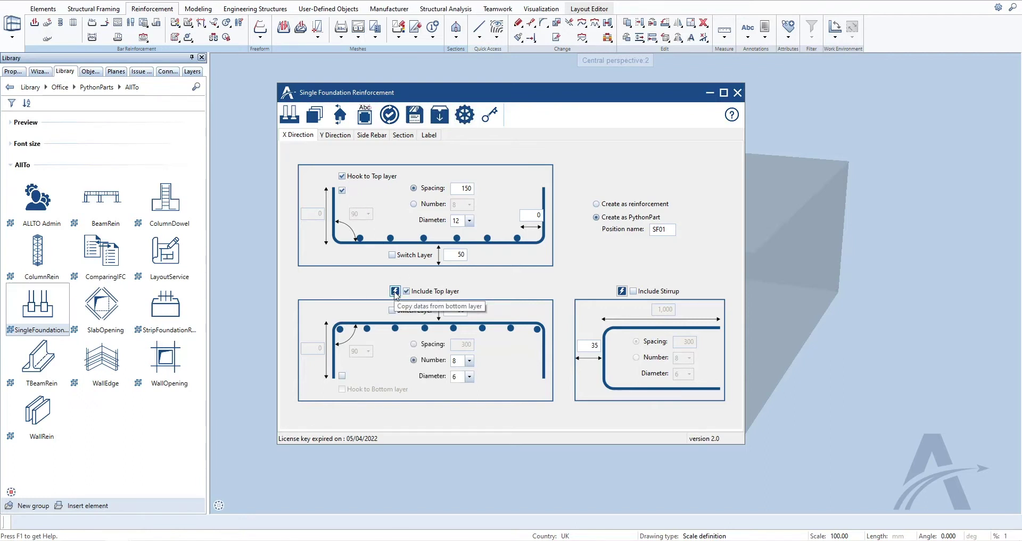
pyautogui.click(395, 291)
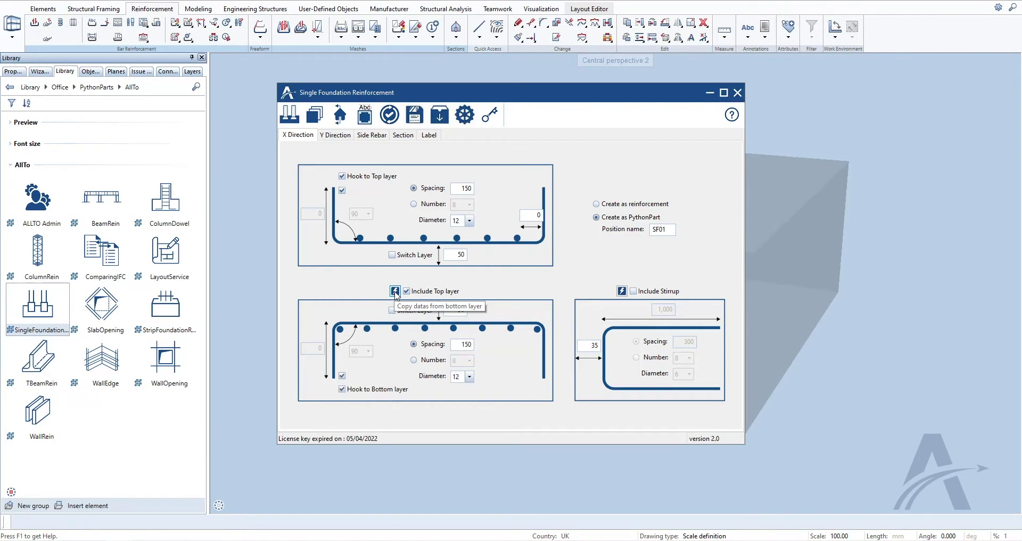
pyautogui.click(342, 376)
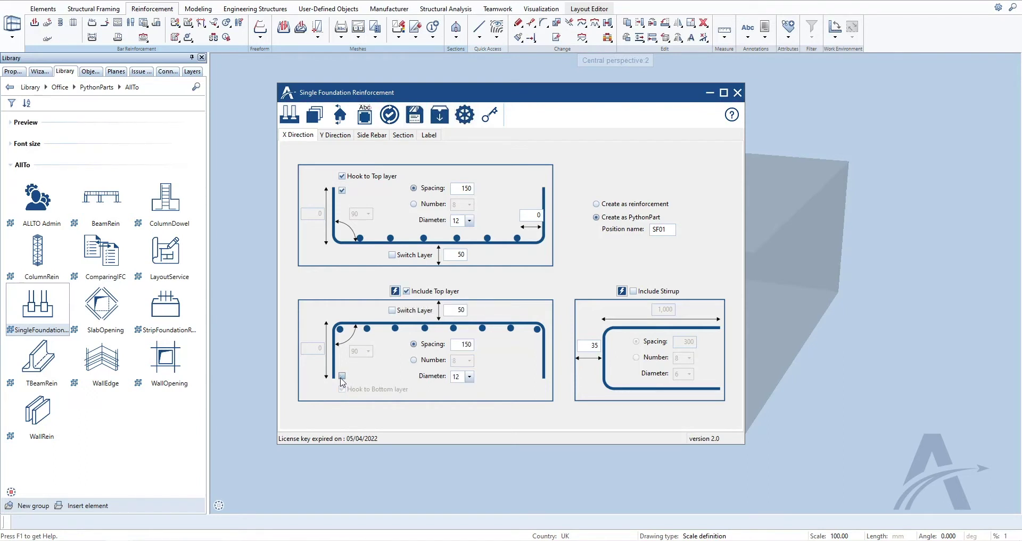
# Copy the X settings into Y Direction and include a top layer copied from the bottom, without a hook to the bottom.
pyautogui.click(335, 136)
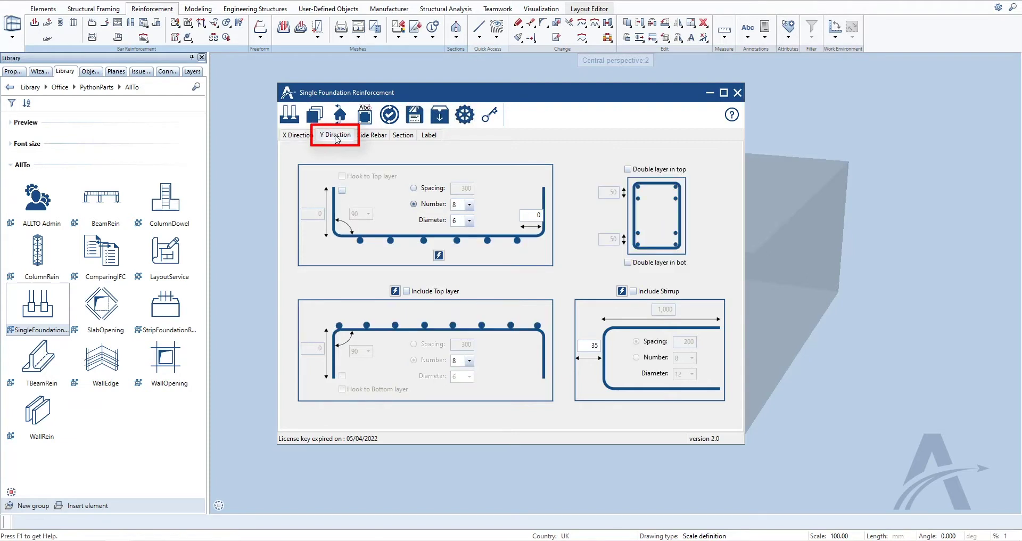
pyautogui.click(440, 256)
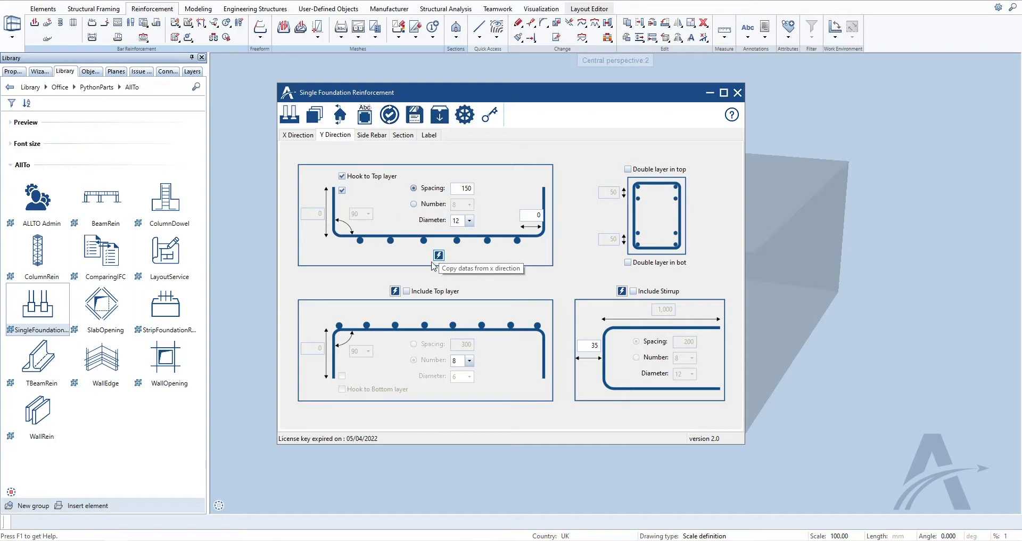
pyautogui.click(407, 293)
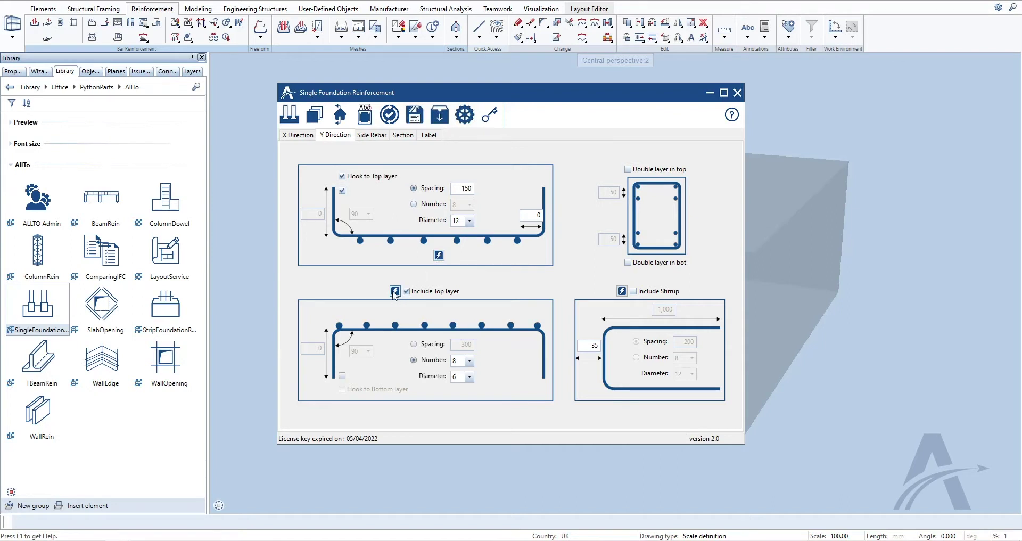
pyautogui.click(394, 291)
pyautogui.click(342, 376)
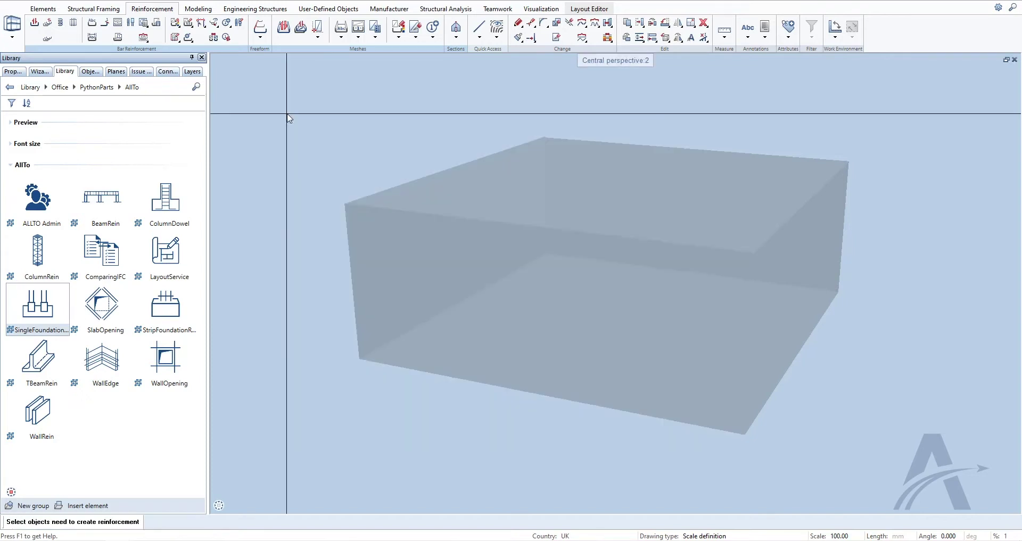
pyautogui.click(290, 113)
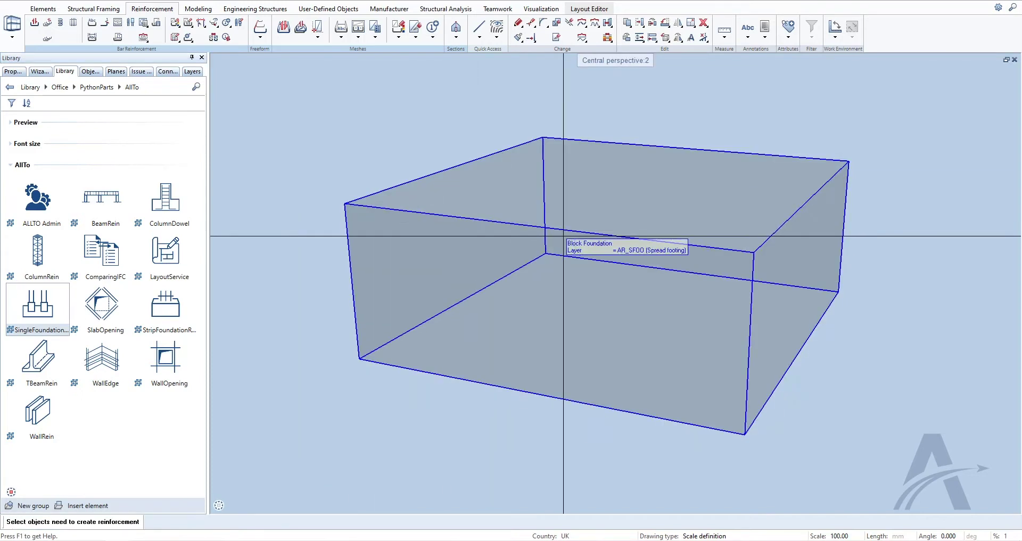
# Reinforce the picked foundation block and orbit around the 12 mm bar cage.
pyautogui.click(534, 235)
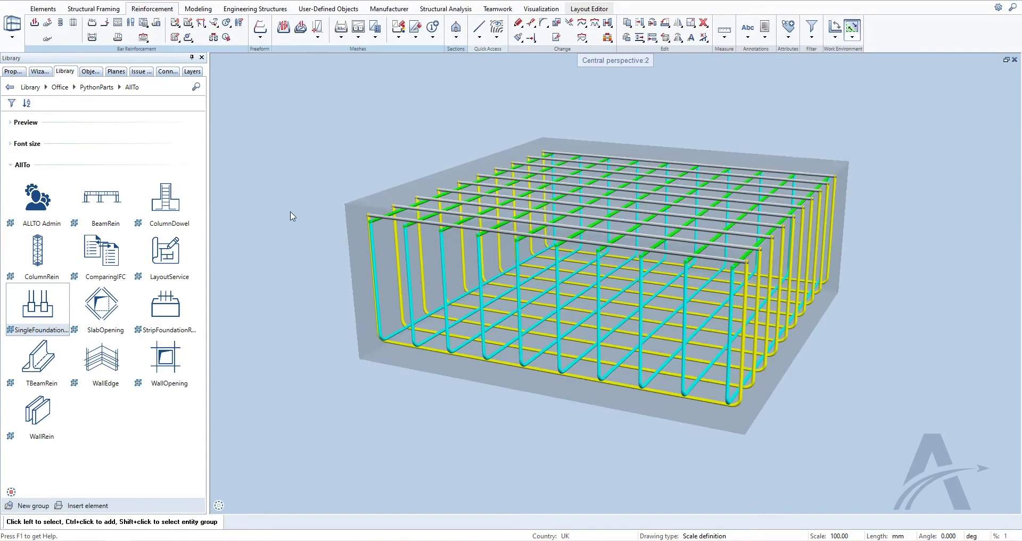
pyautogui.keyDown('shift'); pyautogui.moveTo(291, 215); pyautogui.dragTo(916, 212, button='middle'); pyautogui.keyUp('shift')
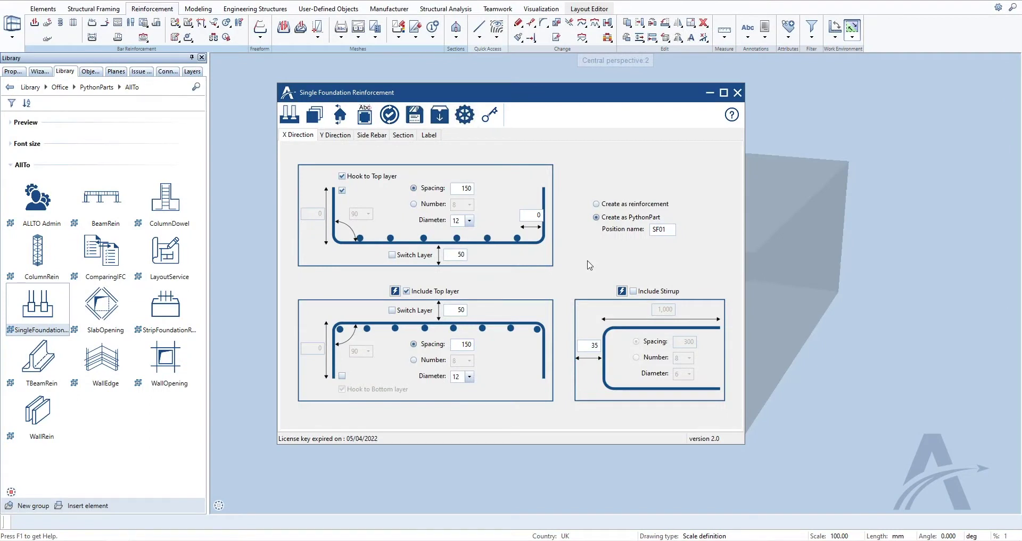
# Include stirrups copied from the bottom layer, 400 wide with 50 cover.
pyautogui.click(634, 291)
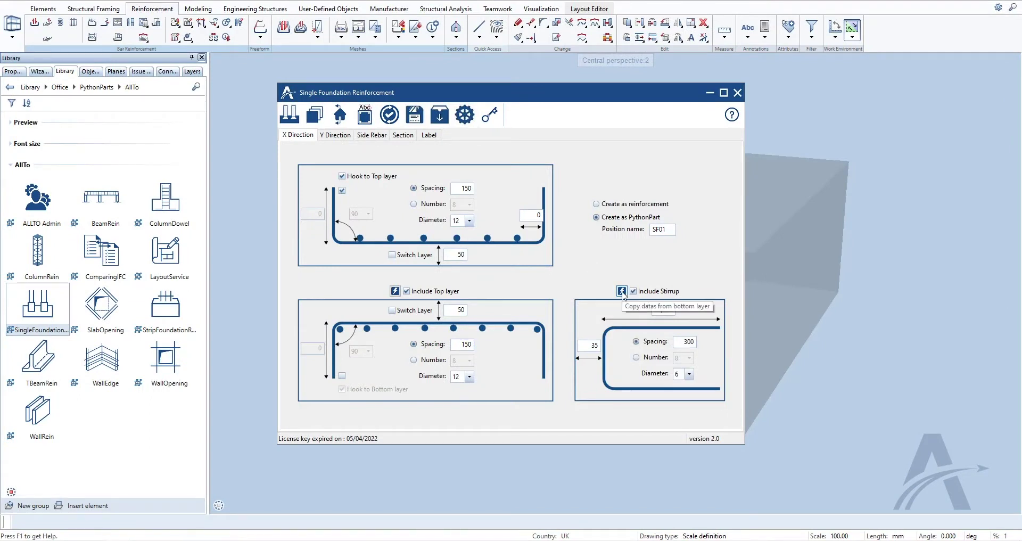
pyautogui.click(623, 291)
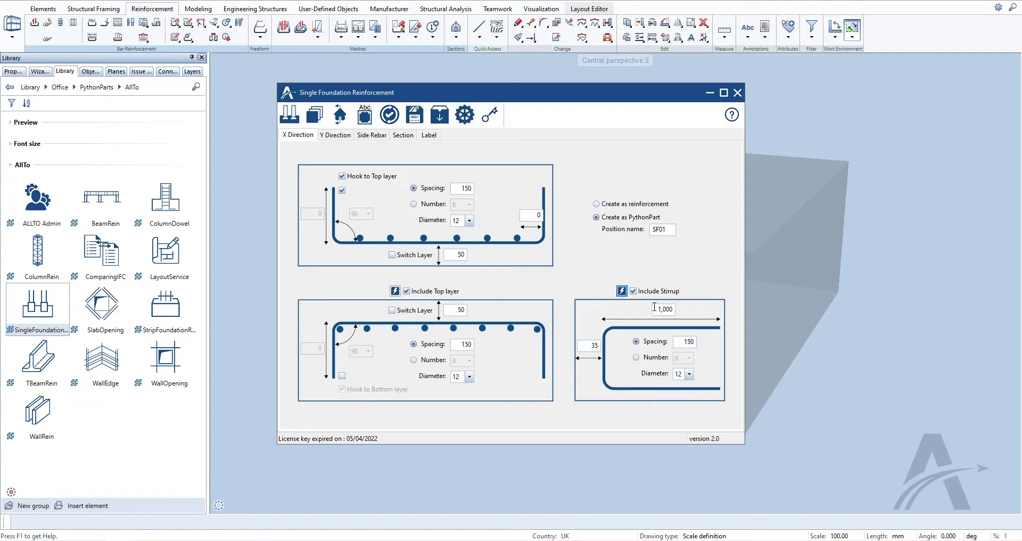
pyautogui.doubleClick(655, 307)
pyautogui.write('400')
pyautogui.doubleClick(587, 346)
pyautogui.write('50')
# Enable 400-wide Y-direction stirrups with 50 cover and reinforce the foundation block.
pyautogui.click(336, 135)
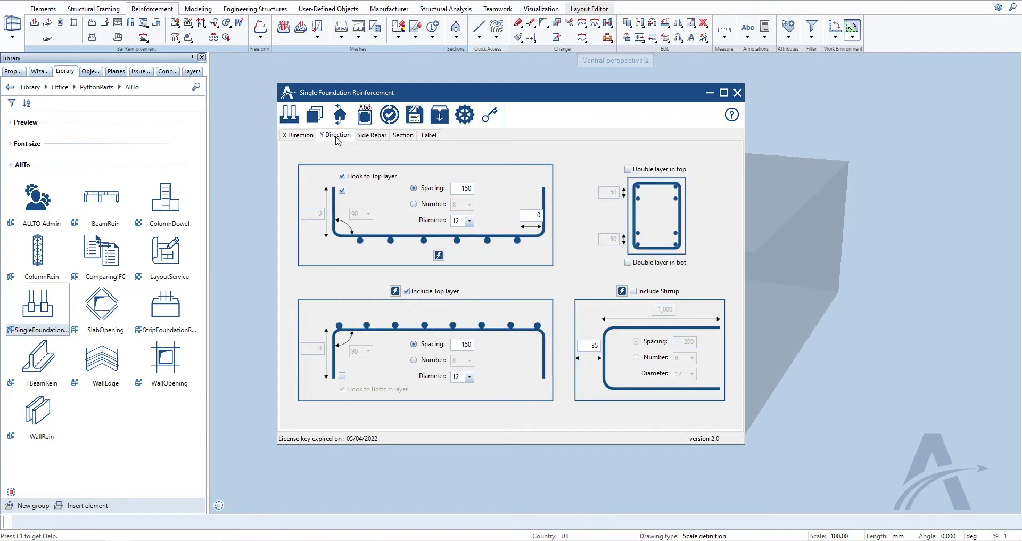
pyautogui.click(633, 291)
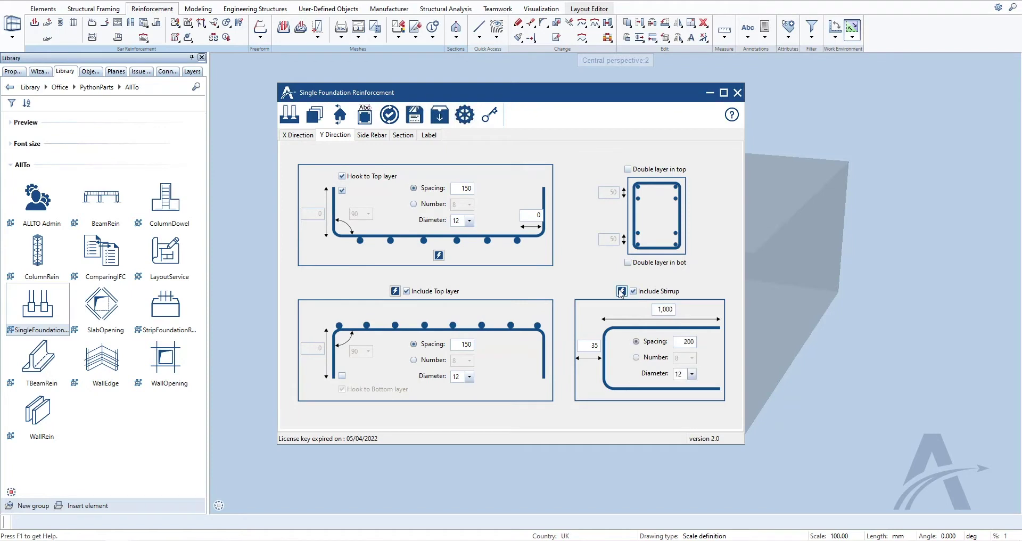
pyautogui.doubleClick(655, 309)
pyautogui.write('400')
pyautogui.doubleClick(589, 345)
pyautogui.write('50')
pyautogui.click(289, 114)
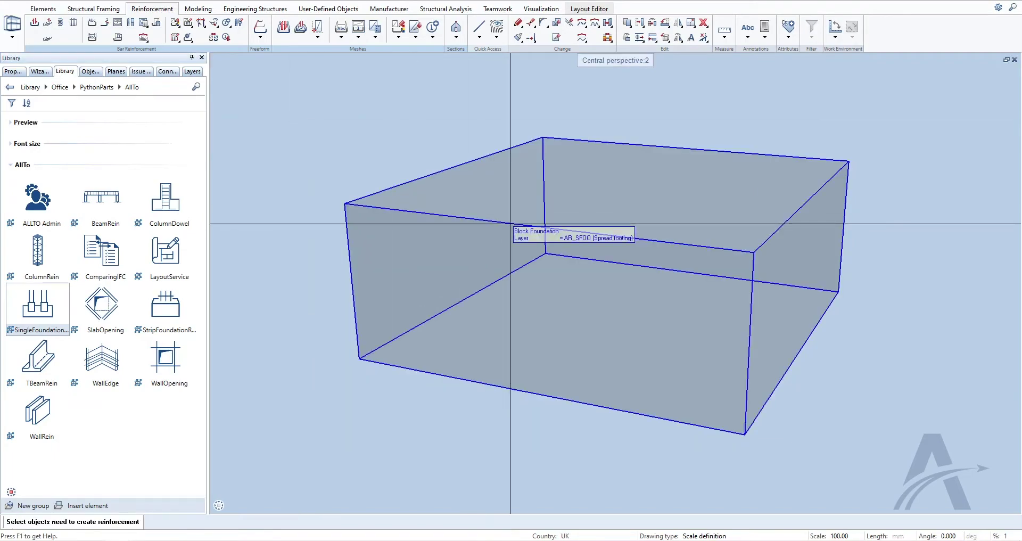
pyautogui.click(396, 224)
pyautogui.moveTo(304, 228)
pyautogui.mouseDown(button='middle')
pyautogui.moveTo(495, 191)
pyautogui.moveTo(832, 186)
pyautogui.mouseUp(button='middle')
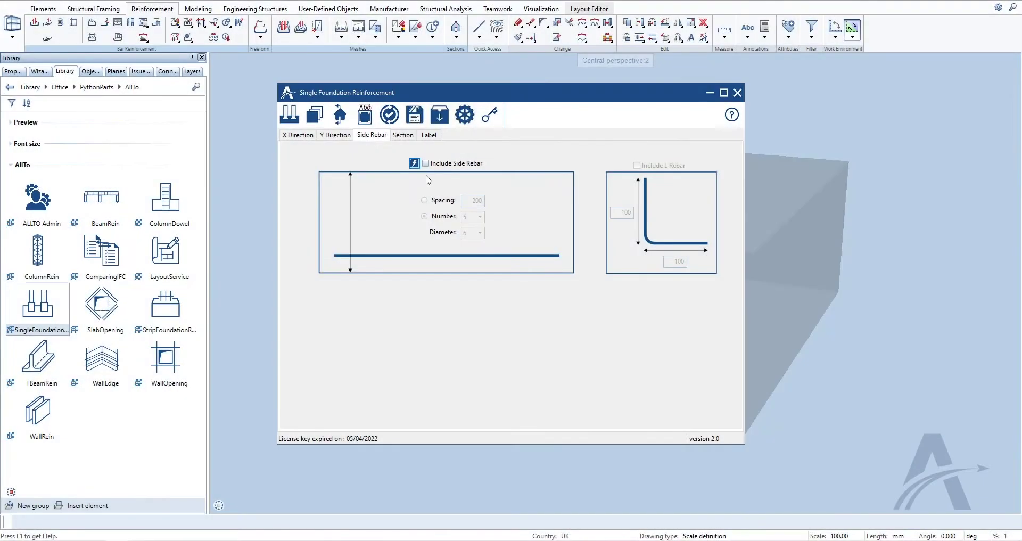
# Add side bars copied from the bottom layer plus L-bars with 200/200 legs, and reinforce the block.
pyautogui.click(426, 163)
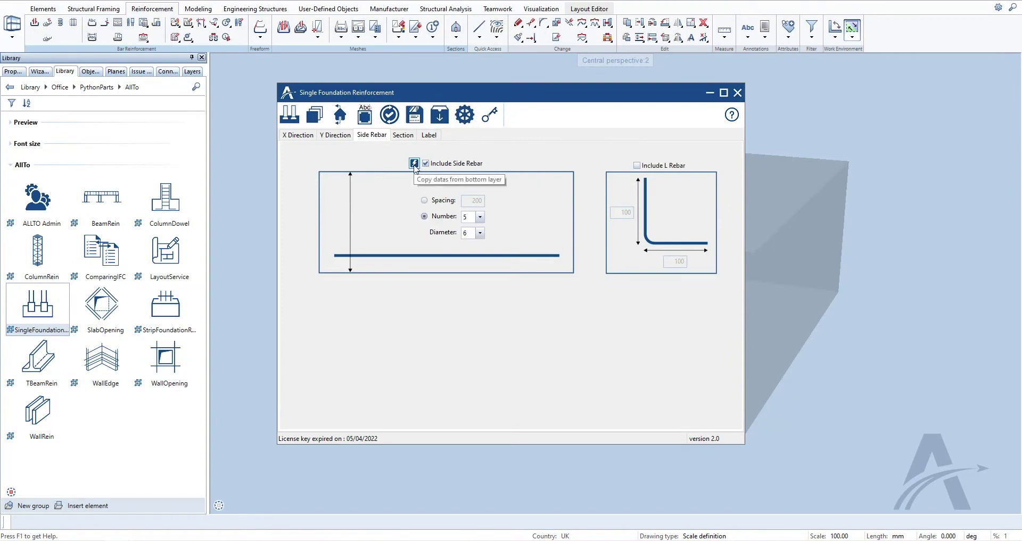
pyautogui.click(415, 164)
pyautogui.click(637, 166)
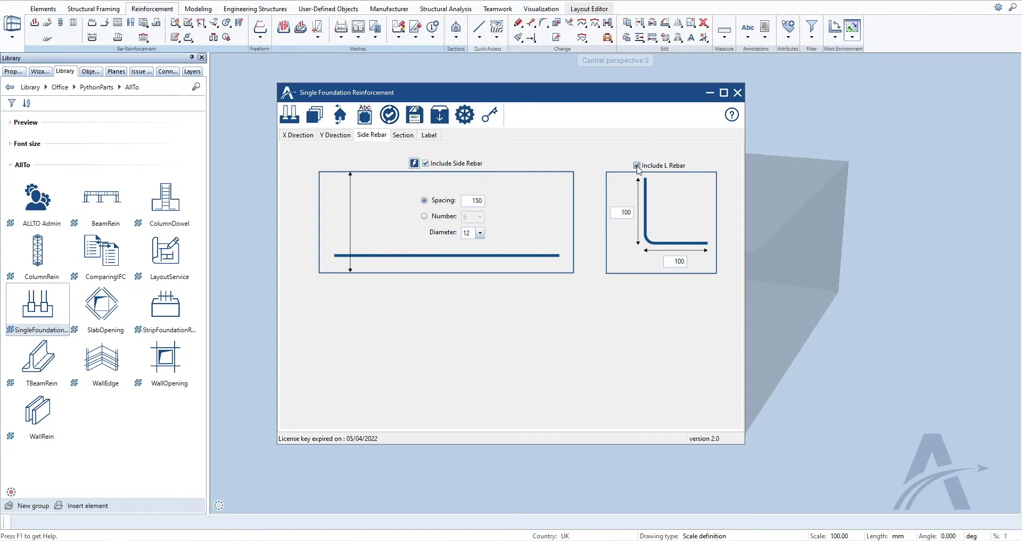
pyautogui.doubleClick(616, 213)
pyautogui.write('200')
pyautogui.doubleClick(671, 261)
pyautogui.write('200')
pyautogui.click(290, 113)
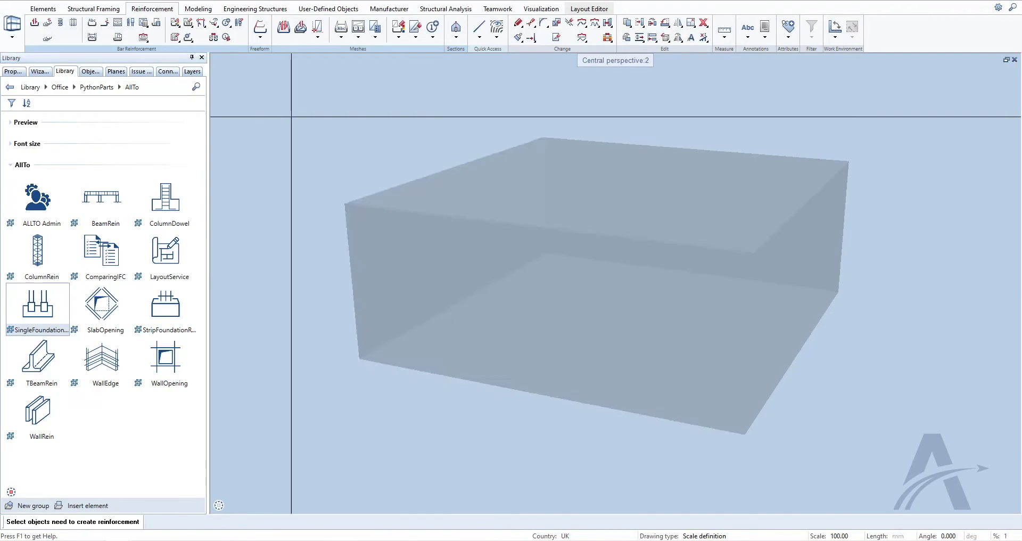
pyautogui.click(556, 257)
pyautogui.moveTo(404, 213)
pyautogui.mouseDown(button='middle')
pyautogui.moveTo(347, 191)
pyautogui.moveTo(657, 180)
pyautogui.mouseUp(button='middle')
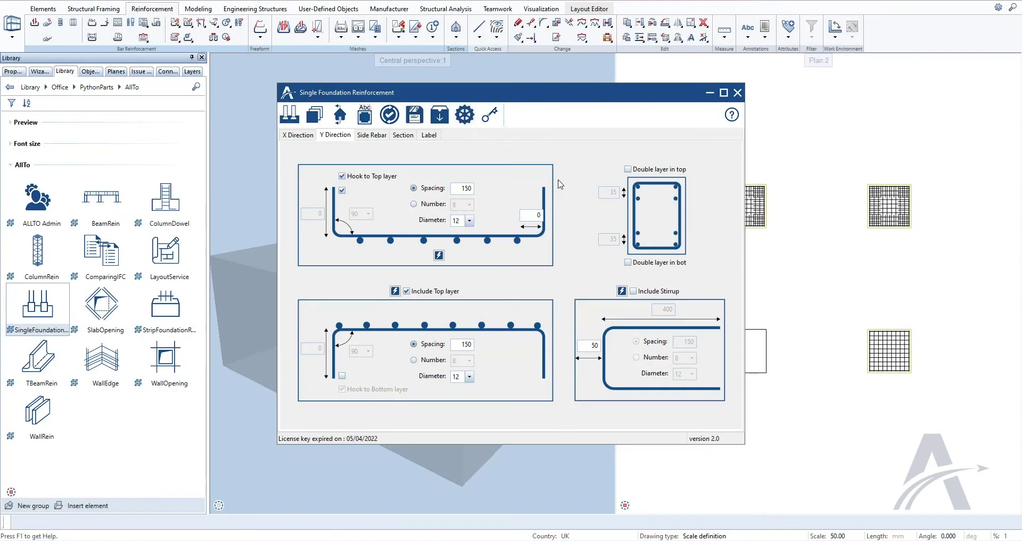
# Add a Y-direction double top layer at 50 and reinforce the bottom-left foundation.
pyautogui.click(628, 169)
pyautogui.doubleClick(604, 190)
pyautogui.write('50')
pyautogui.click(290, 114)
pyautogui.click(738, 341)
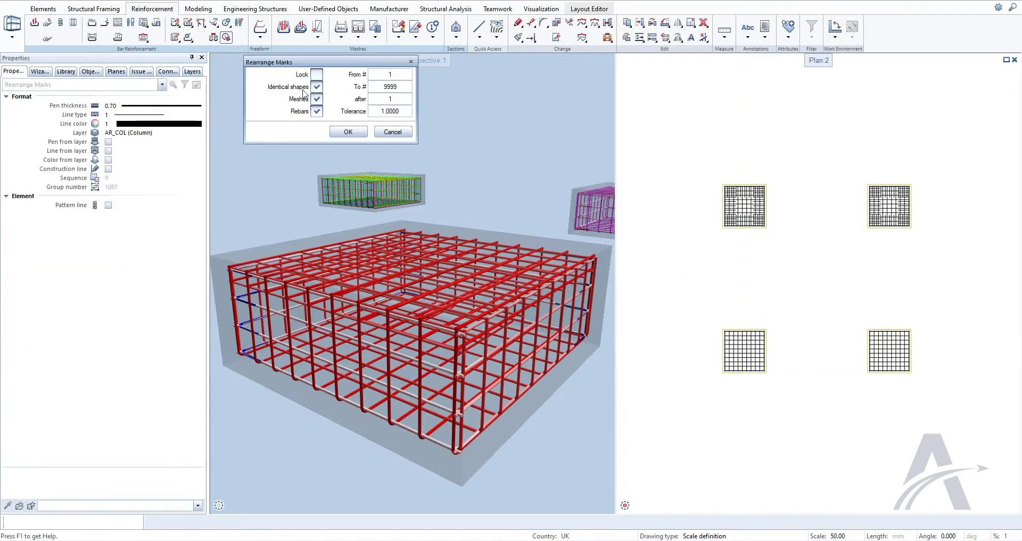
# Renumber the rebar marks from 1 to 9999 and reopen foundation SF02 for editing.
pyautogui.click(340, 130)
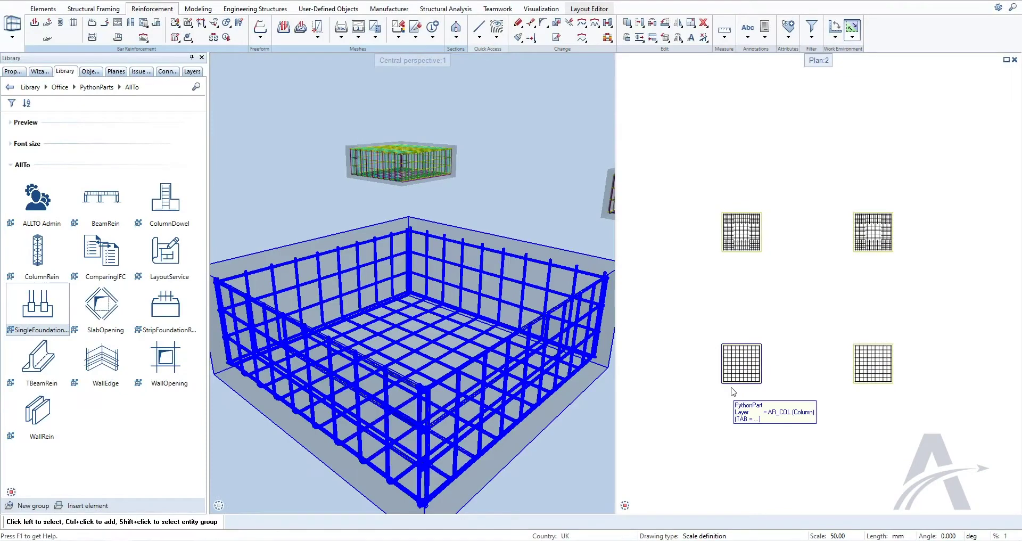
pyautogui.doubleClick(734, 392)
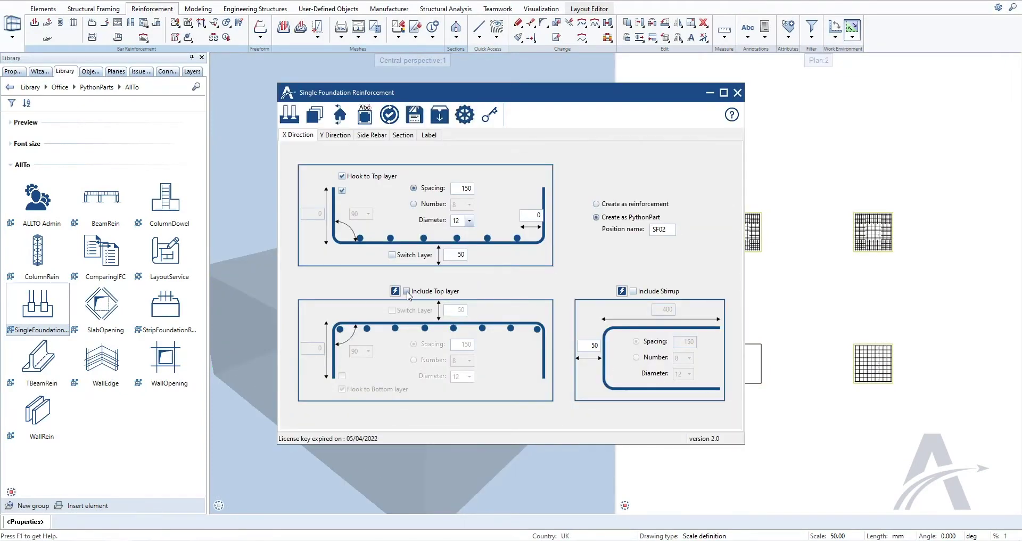
# Include a top bar layer, apply it to SF02, and reopen another foundation for editing.
pyautogui.click(406, 291)
pyautogui.click(334, 136)
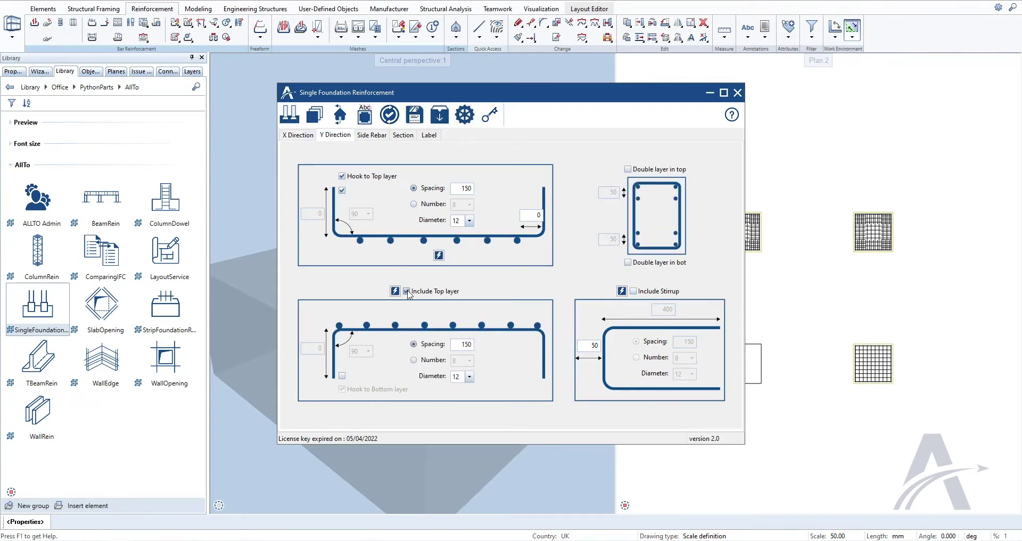
pyautogui.click(289, 114)
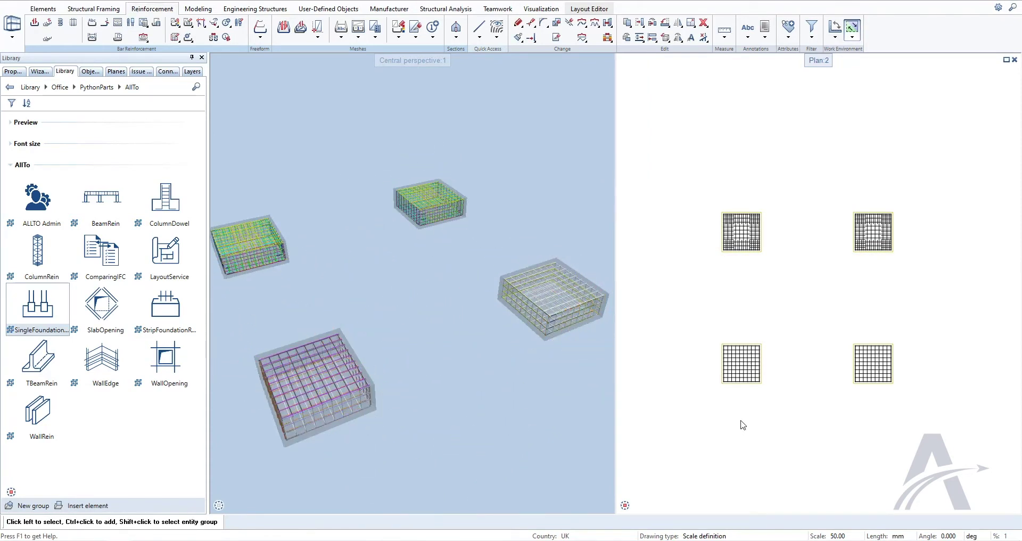
pyautogui.doubleClick(745, 389)
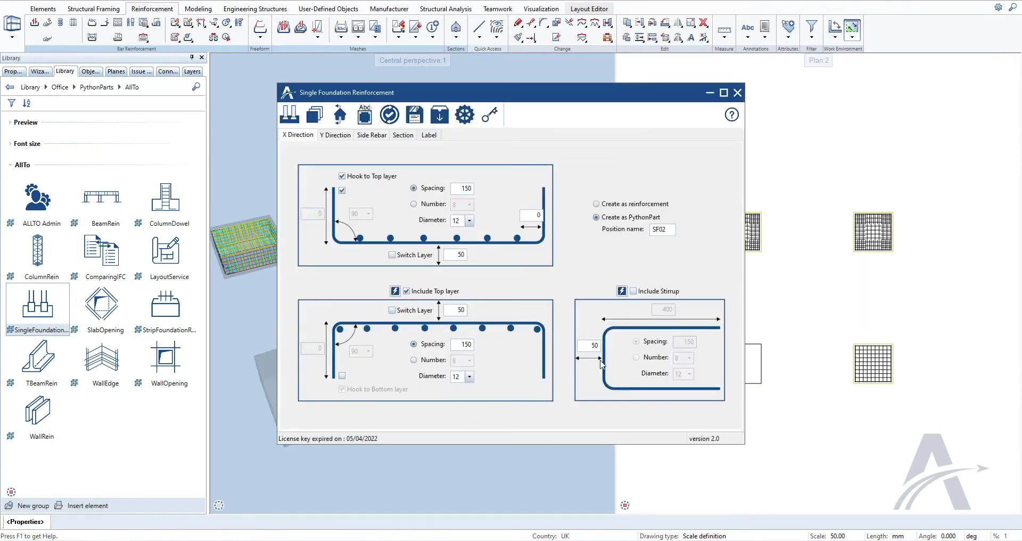
# Remove the X and Y top bar layers and replace both SF02 foundations with the update.
pyautogui.click(407, 292)
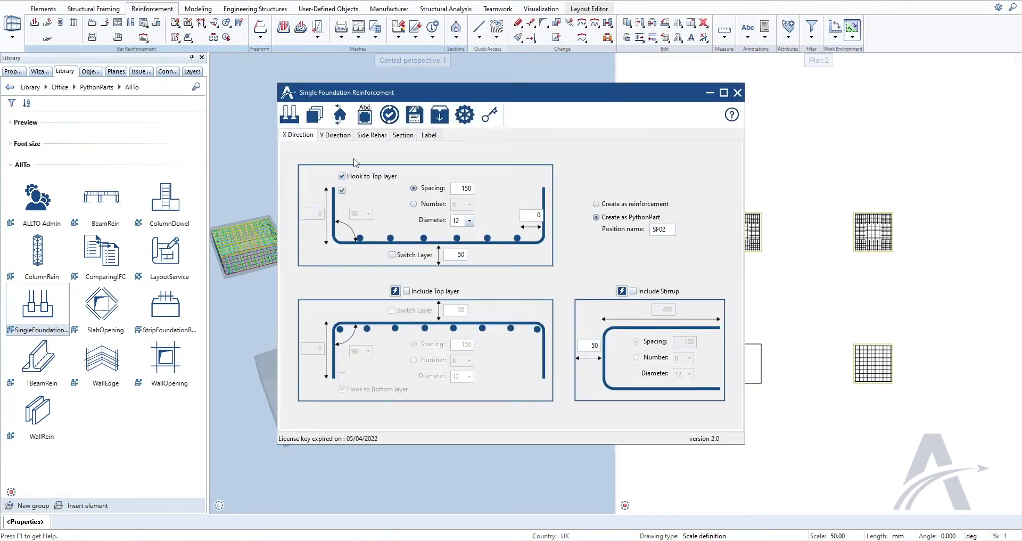
pyautogui.click(336, 136)
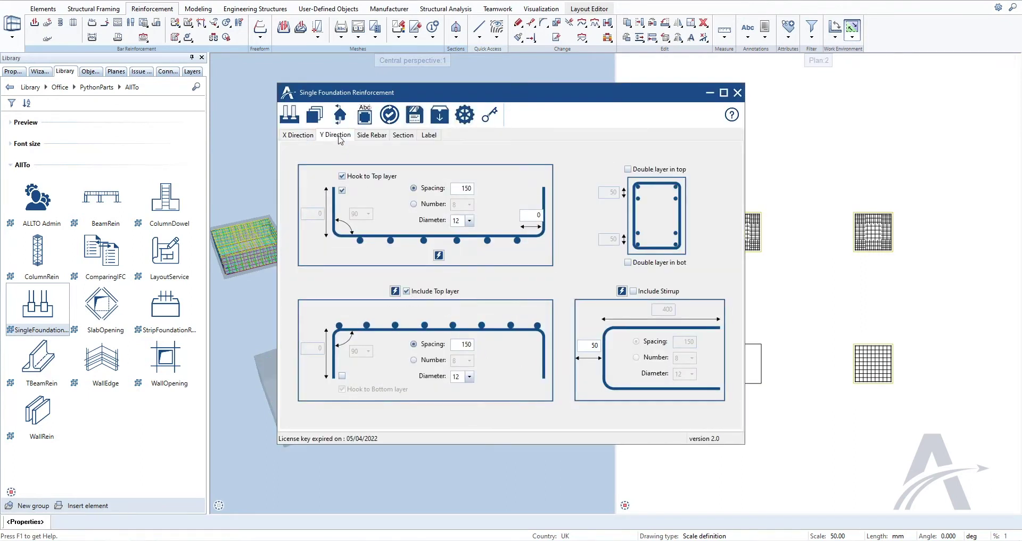
pyautogui.click(408, 291)
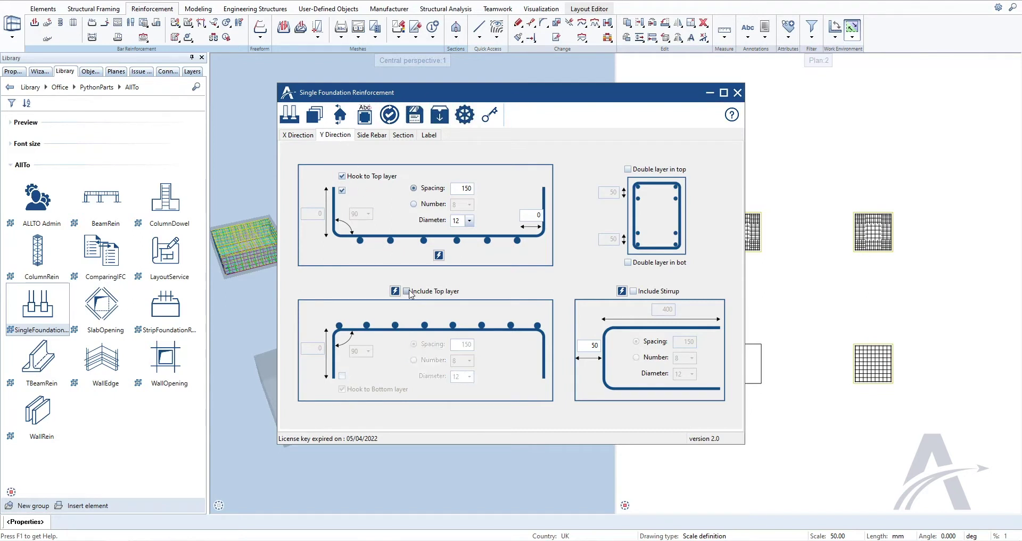
pyautogui.click(393, 123)
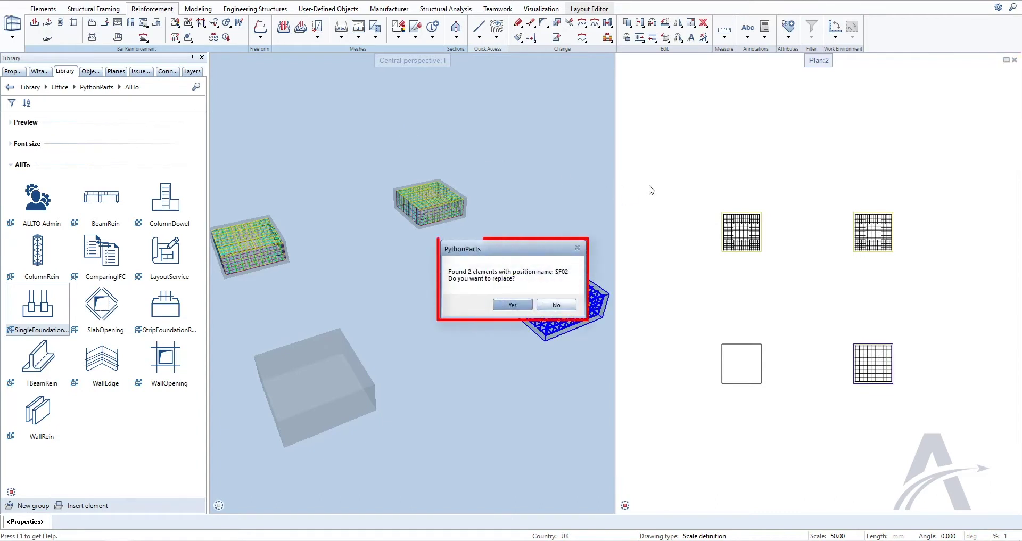
pyautogui.click(512, 304)
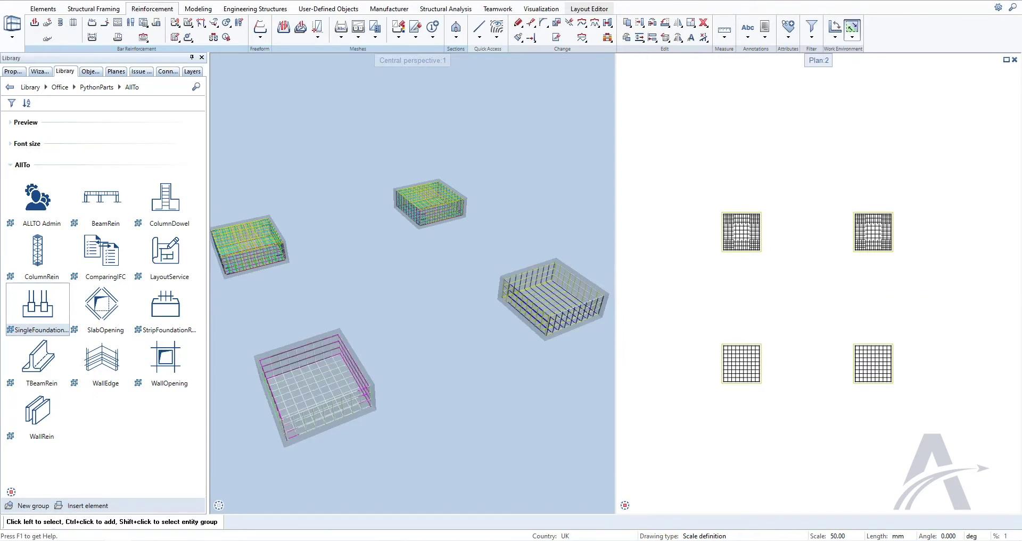
# Add top bar layers in X and Y to both SF02 foundations, replacing their existing reinforcement.
pyautogui.moveTo(38, 308)
pyautogui.doubleClick(28, 313)
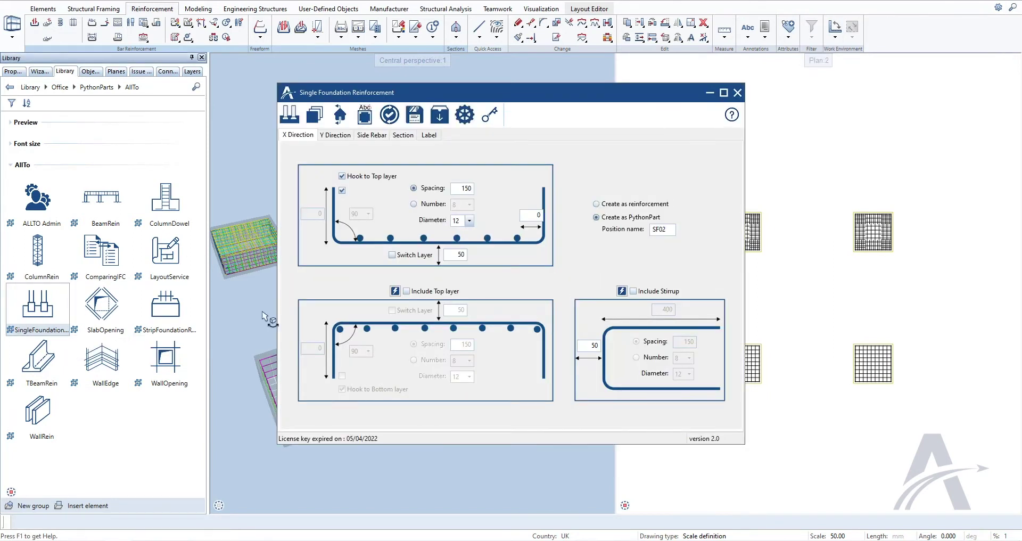
pyautogui.click(408, 290)
pyautogui.click(336, 135)
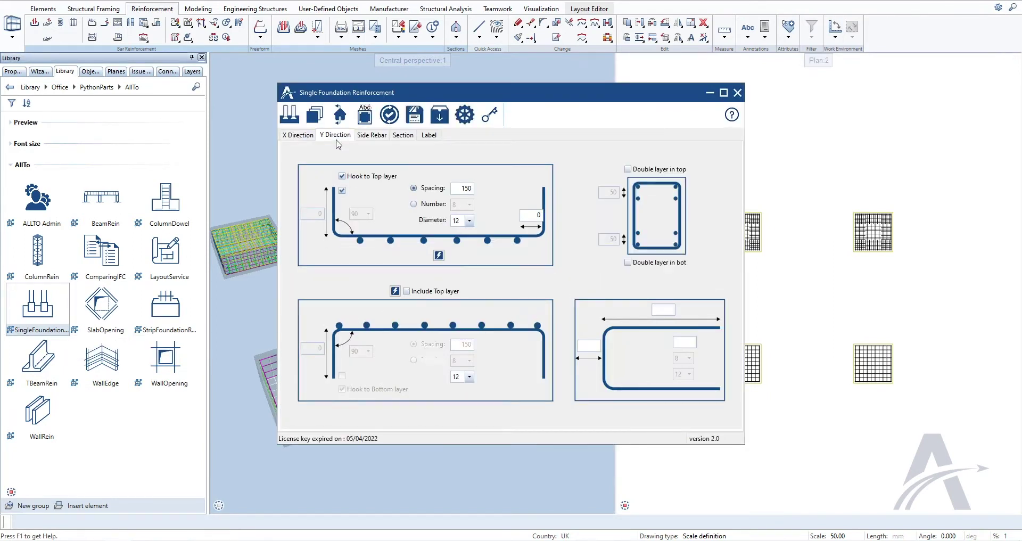
pyautogui.click(407, 292)
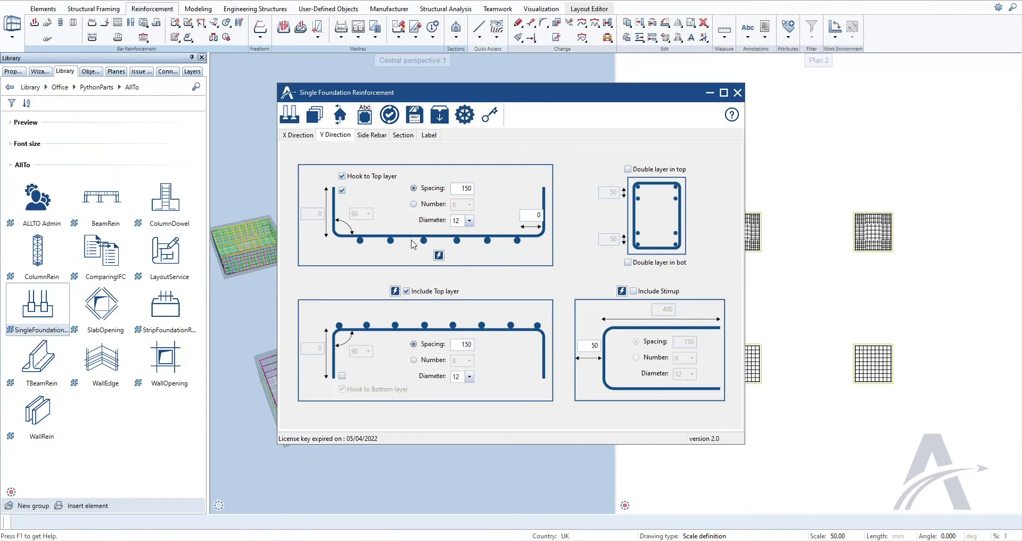
pyautogui.click(393, 116)
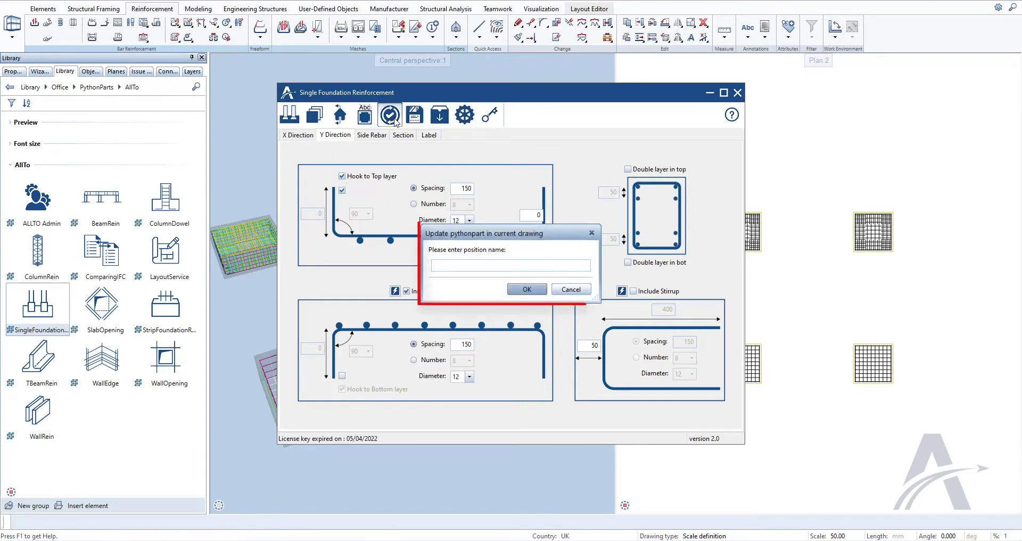
pyautogui.write('SF02')
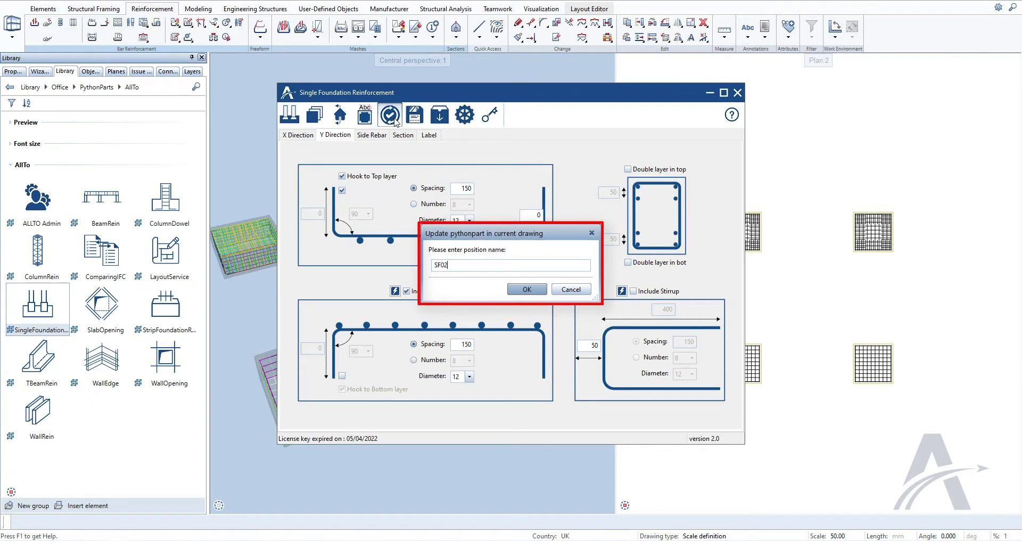
pyautogui.click(527, 290)
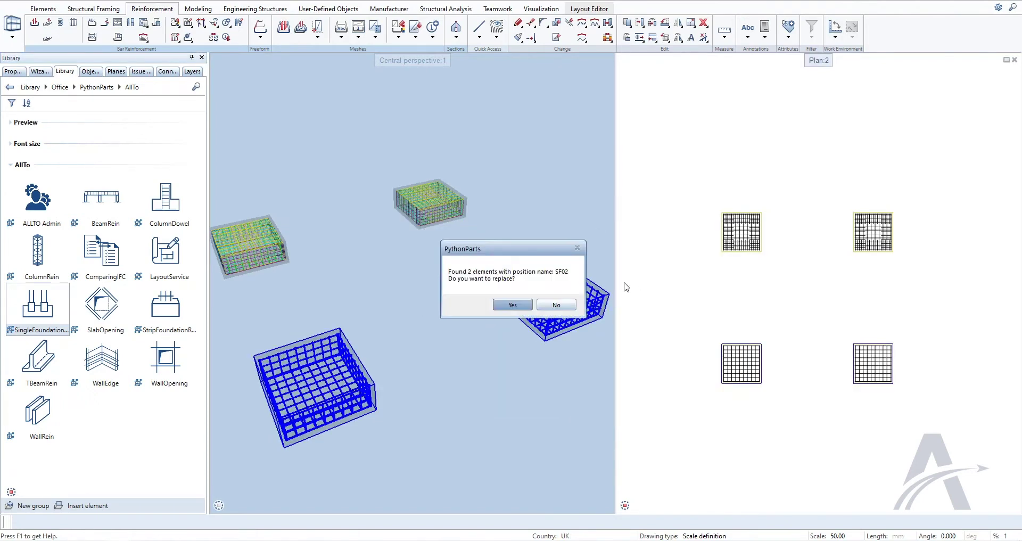
pyautogui.click(513, 306)
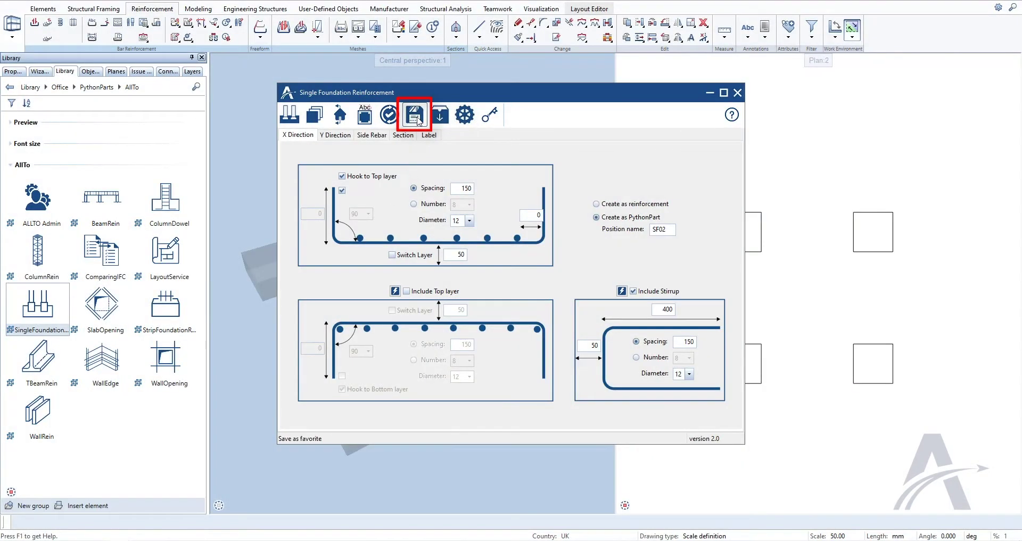
# Save the current settings to the Desktop as favorite file 'Single Foundation 02'.
pyautogui.click(414, 115)
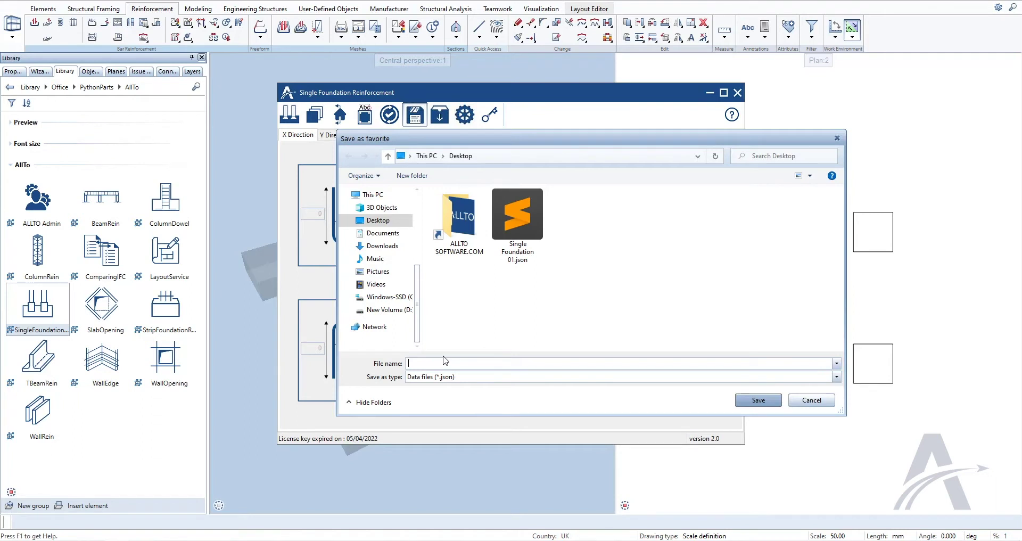
pyautogui.write('Single Foundati')
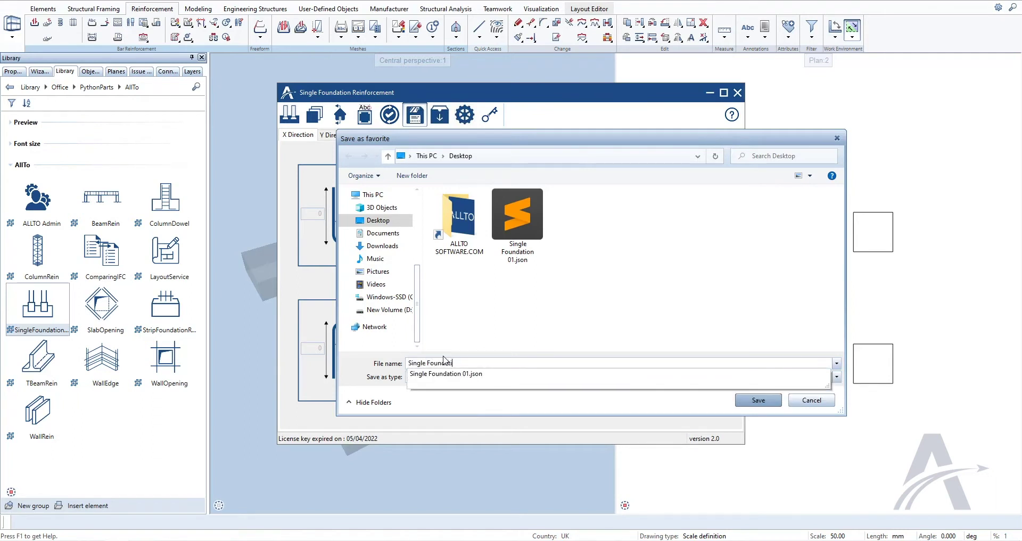
pyautogui.write('on 02')
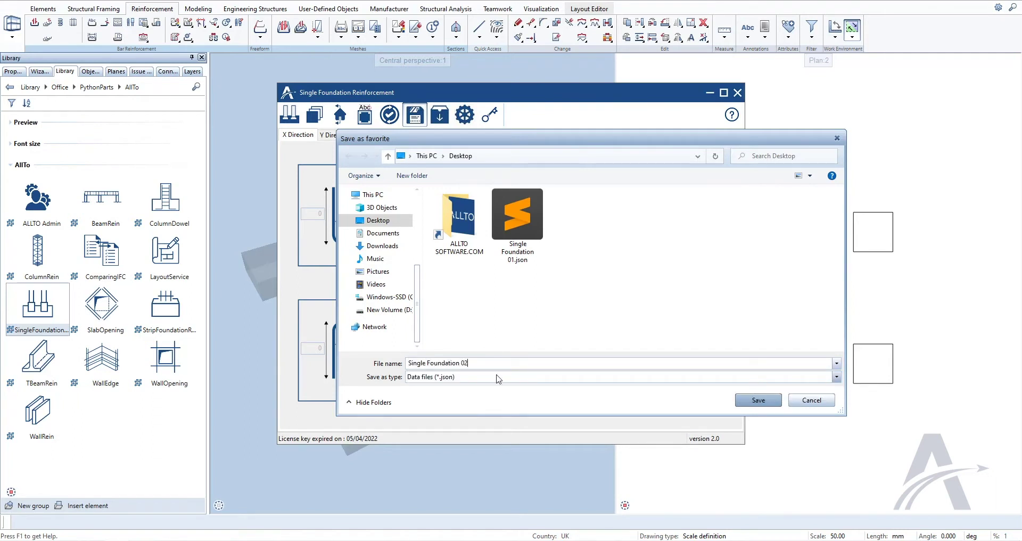
pyautogui.click(758, 399)
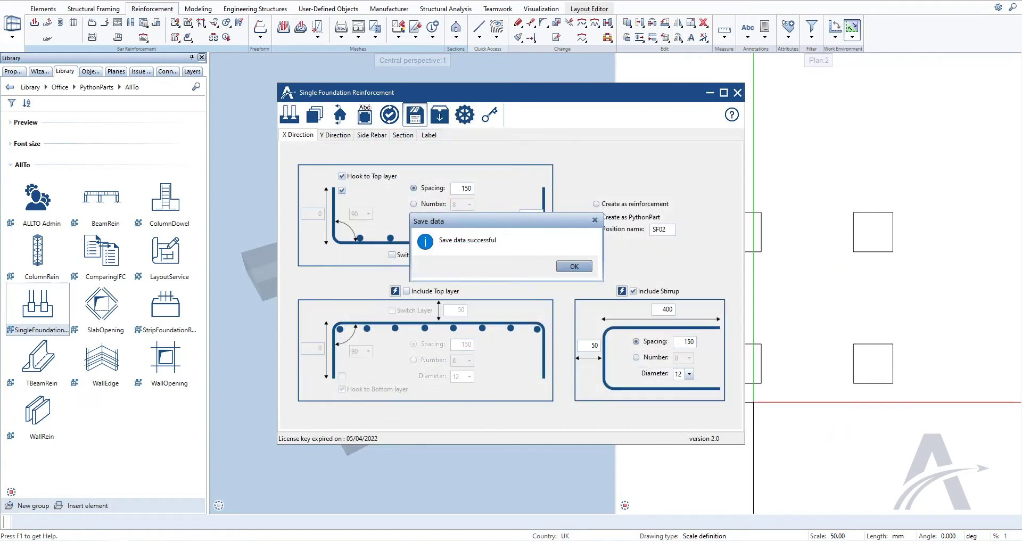
pyautogui.click(574, 266)
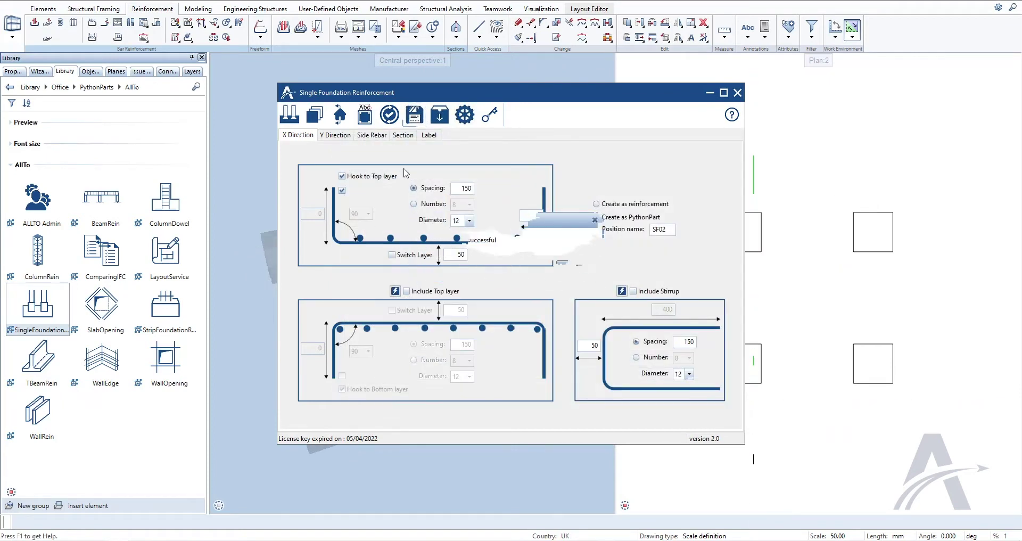
# Load the Single Foundation 01 favorite and reinforce the two top footings.
pyautogui.click(442, 119)
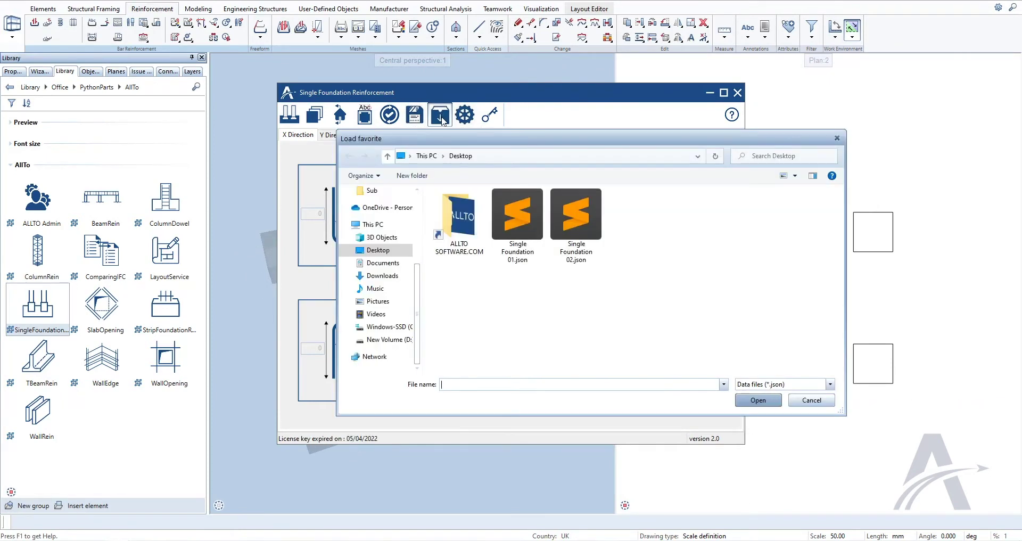
pyautogui.click(512, 213)
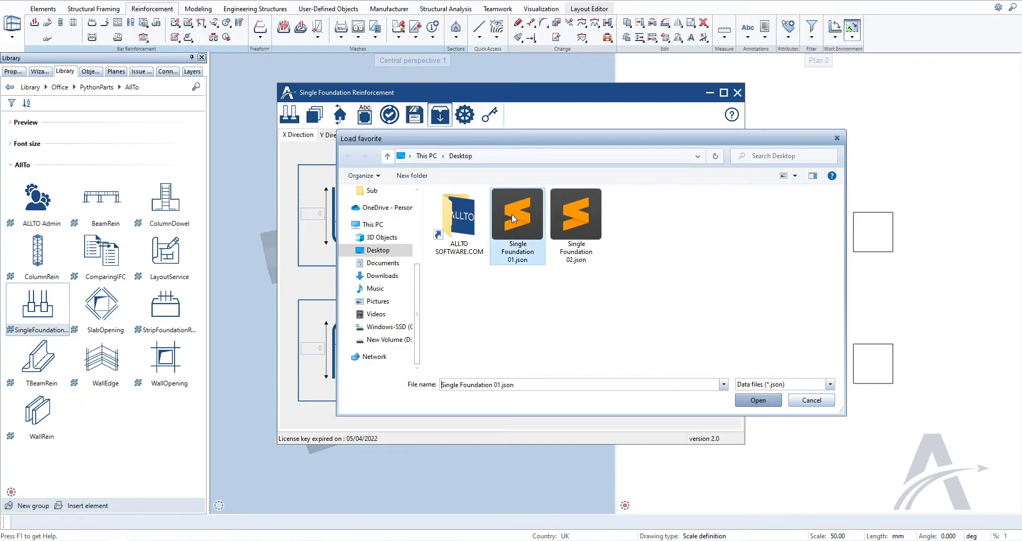
pyautogui.click(762, 404)
pyautogui.click(290, 114)
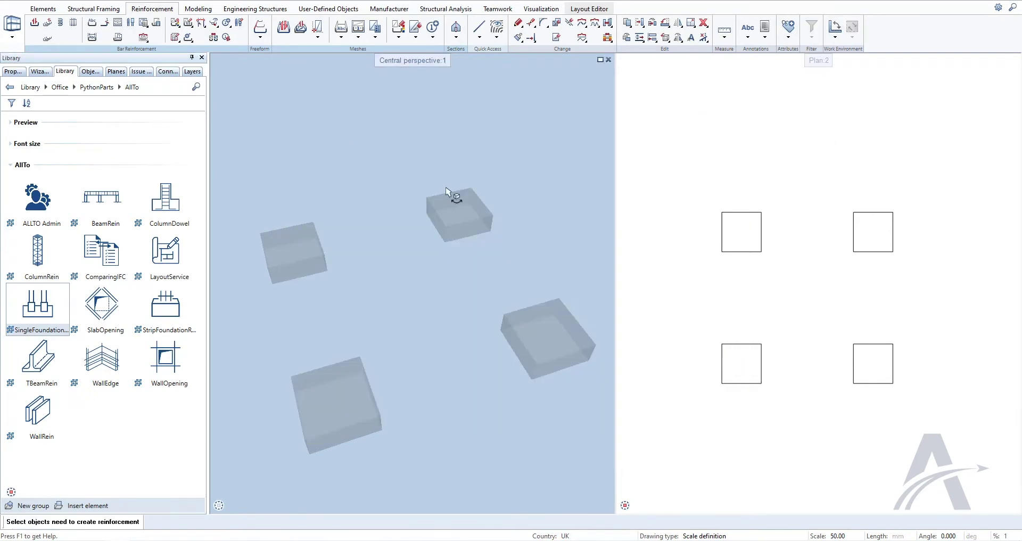
pyautogui.click(740, 233)
pyautogui.click(865, 232)
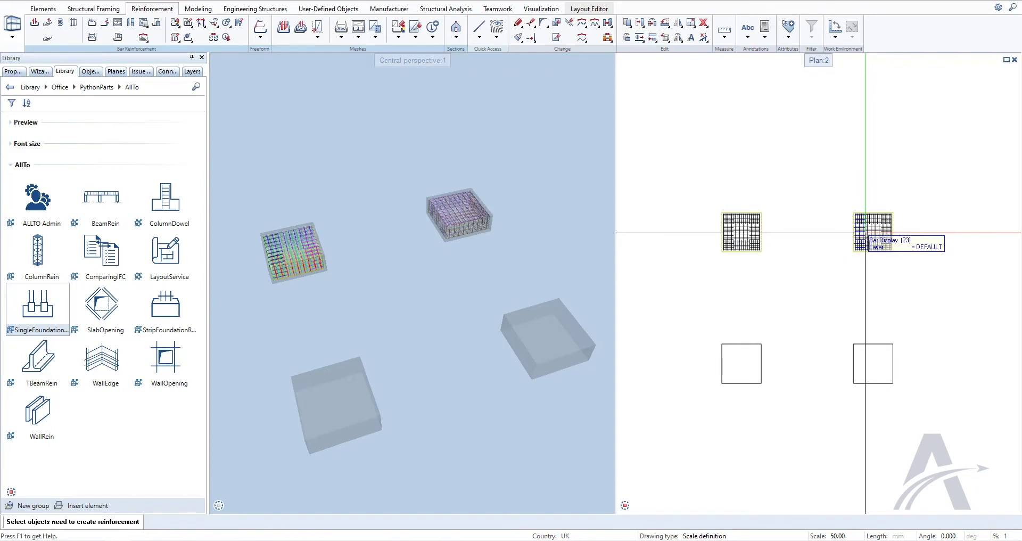
pyautogui.press('Escape')
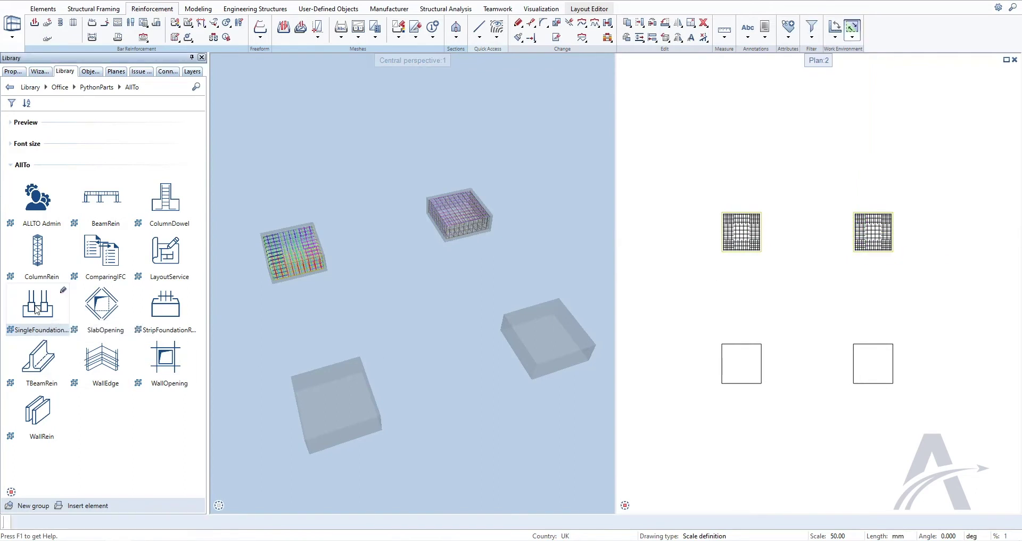
# Load the Single Foundation 02 favorite and reinforce the two bottom footings.
pyautogui.doubleClick(36, 310)
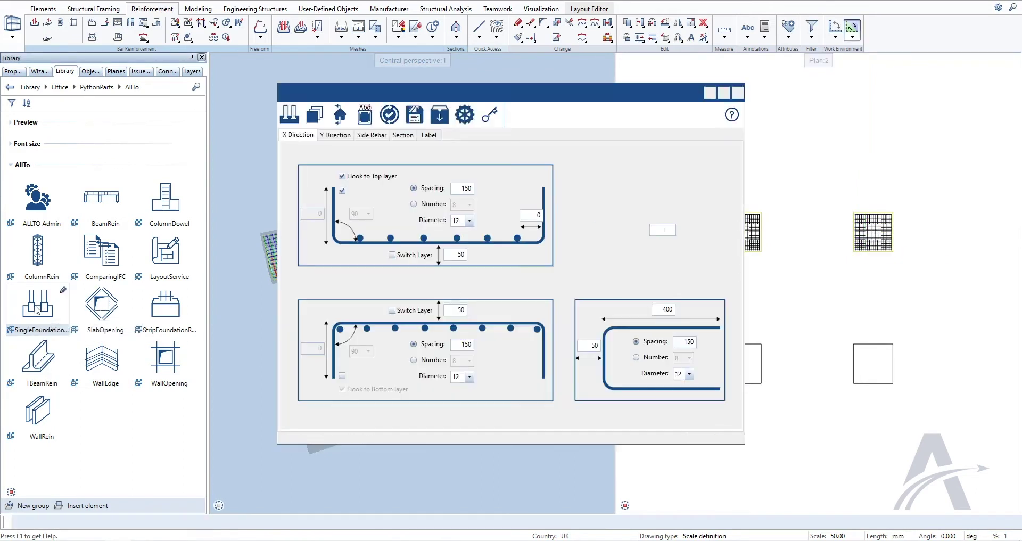
pyautogui.click(442, 118)
pyautogui.click(576, 221)
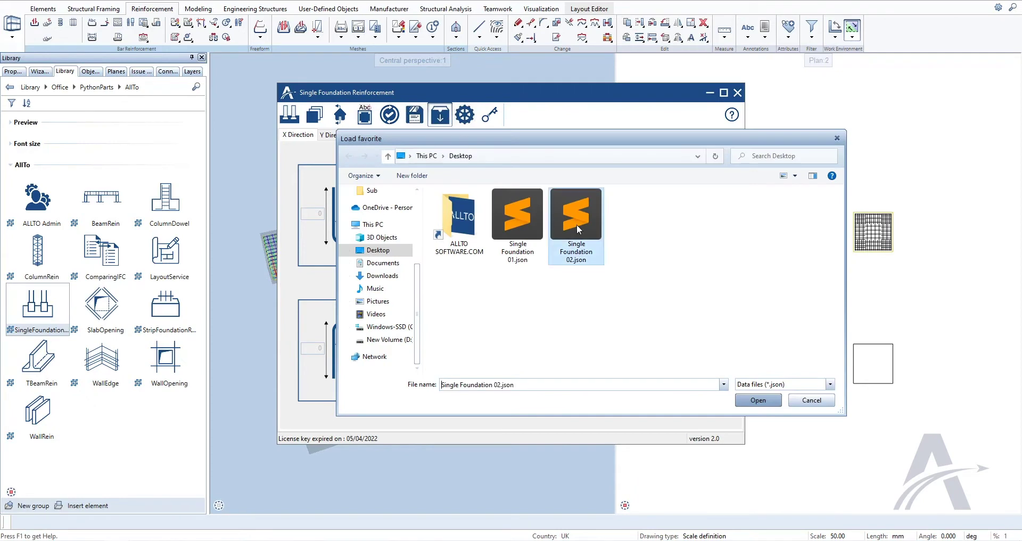
pyautogui.click(762, 402)
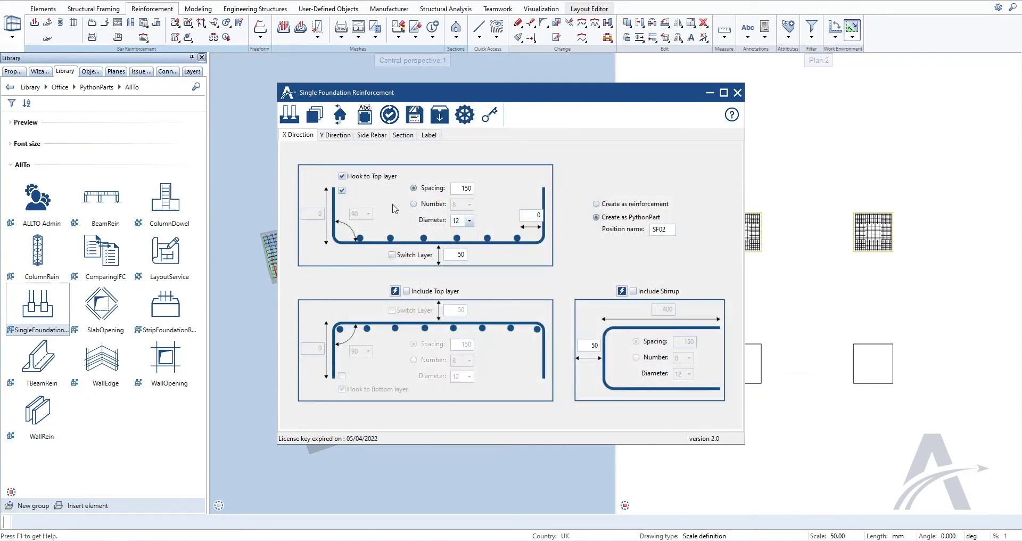
pyautogui.click(289, 114)
pyautogui.click(756, 368)
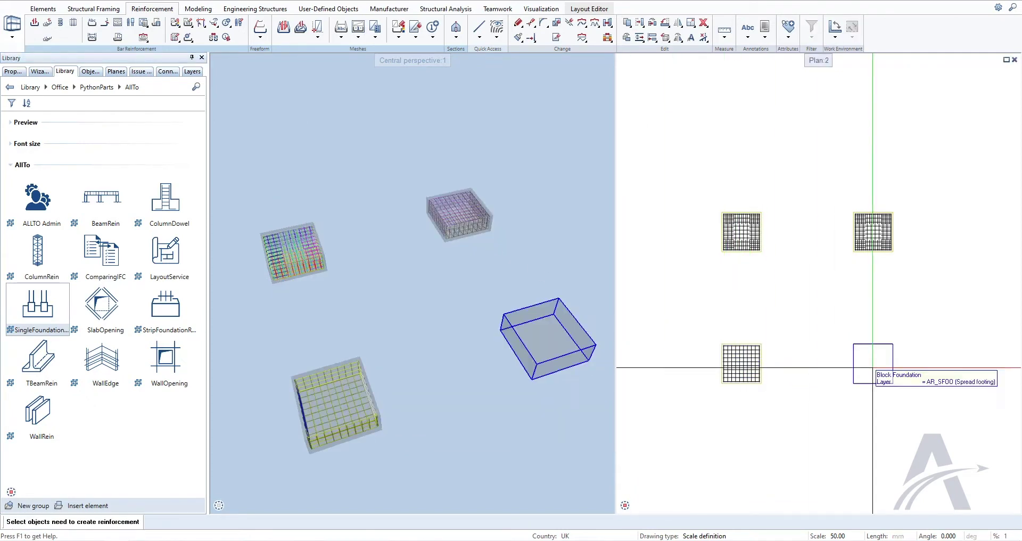
pyautogui.click(873, 368)
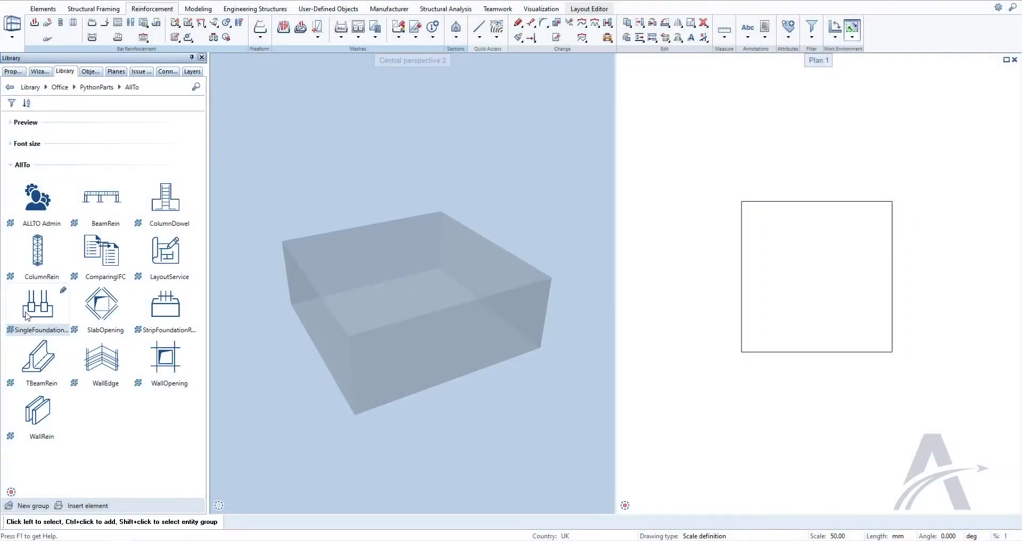
# Enter SF01 as the foundation name in the Single Foundation section settings.
pyautogui.doubleClick(27, 315)
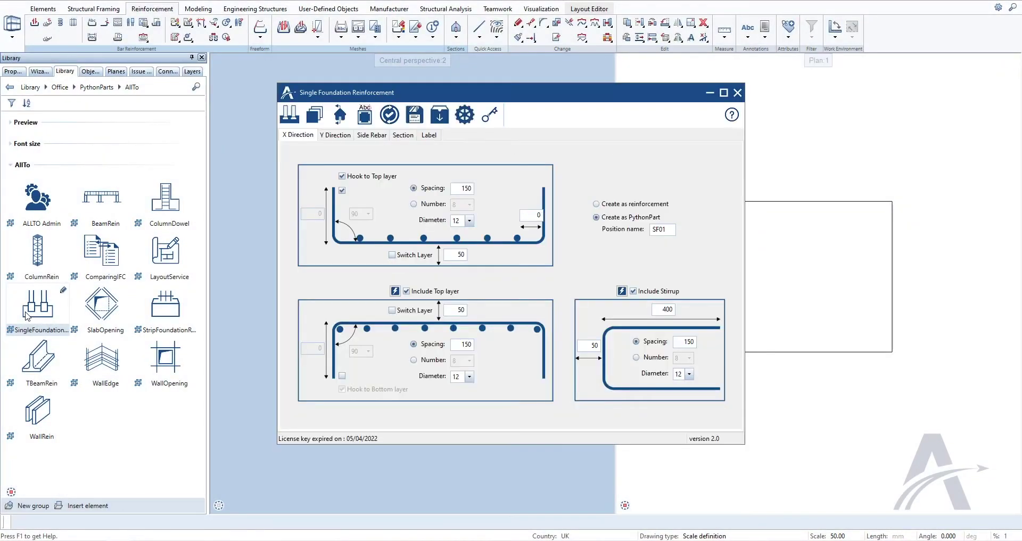
pyautogui.click(405, 137)
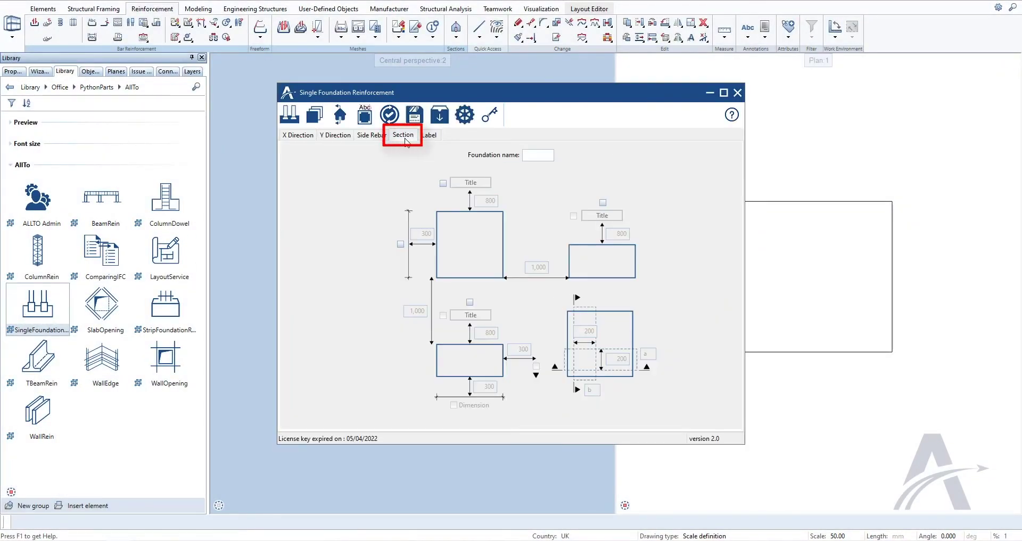
pyautogui.click(538, 154)
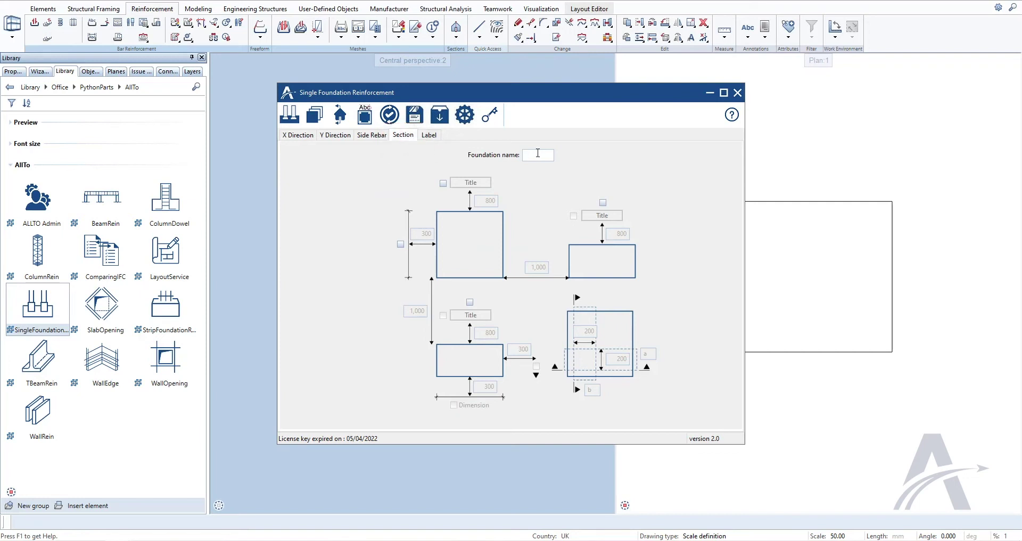
pyautogui.write('SF01')
# Enable the section title and set its second line to length/width/height placeholders plus 'mm'.
pyautogui.click(443, 184)
pyautogui.click(471, 182)
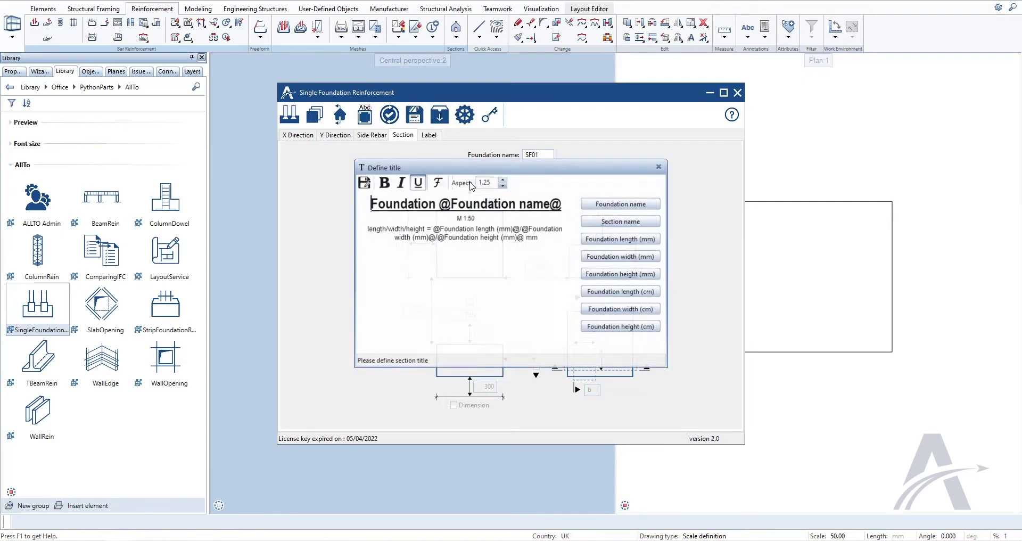
pyautogui.moveTo(434, 229); pyautogui.dragTo(552, 244)
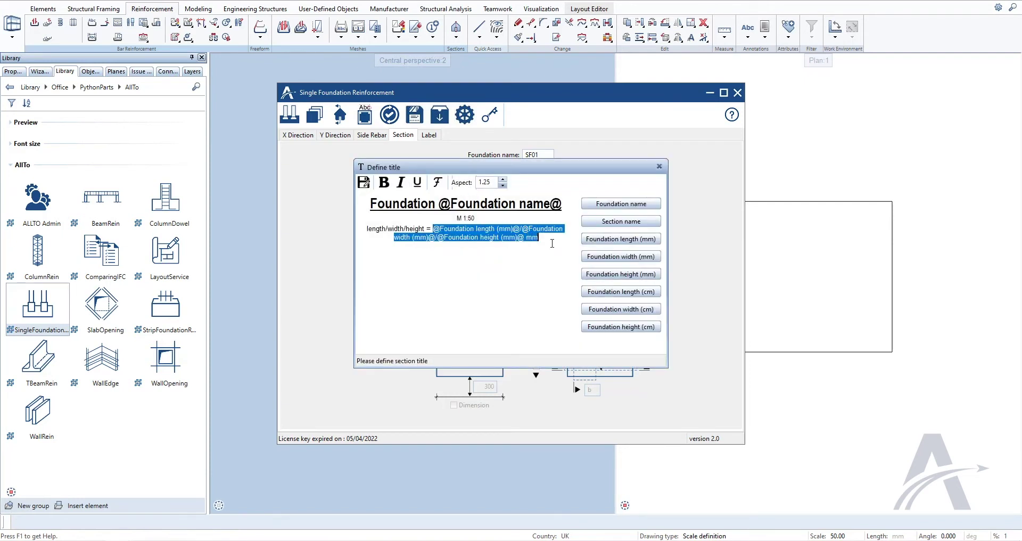
pyautogui.press('BackSpace')
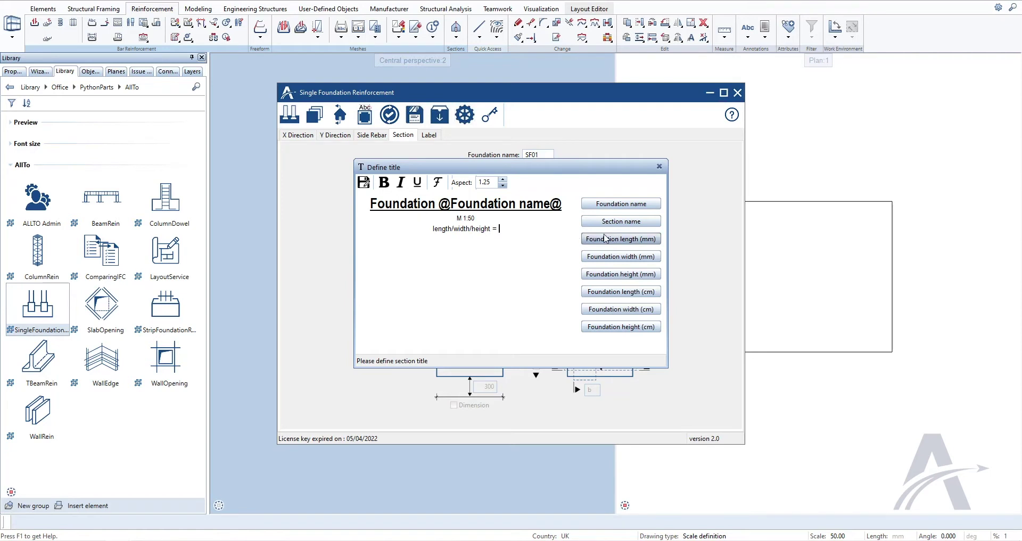
pyautogui.click(619, 239)
pyautogui.write('/')
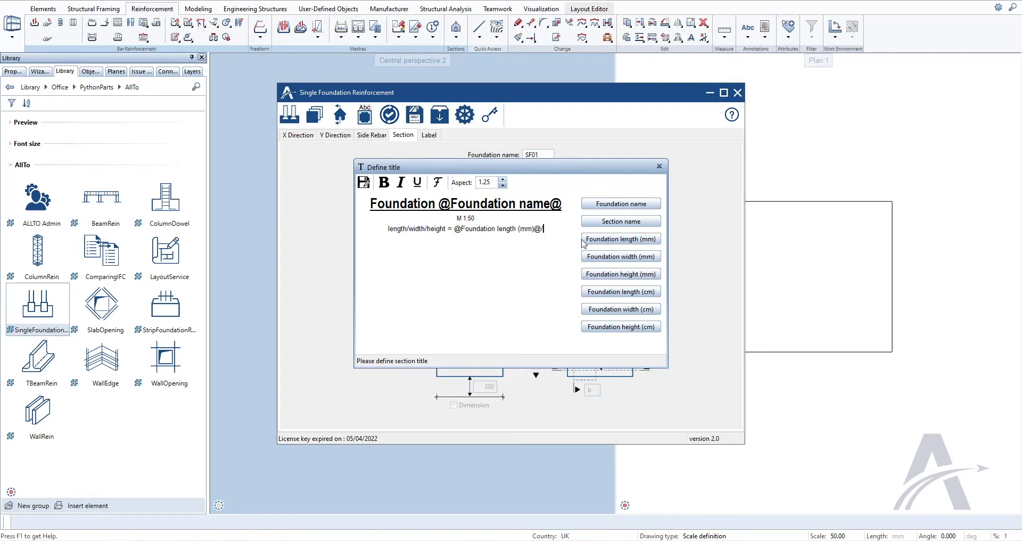
pyautogui.click(610, 256)
pyautogui.write('/')
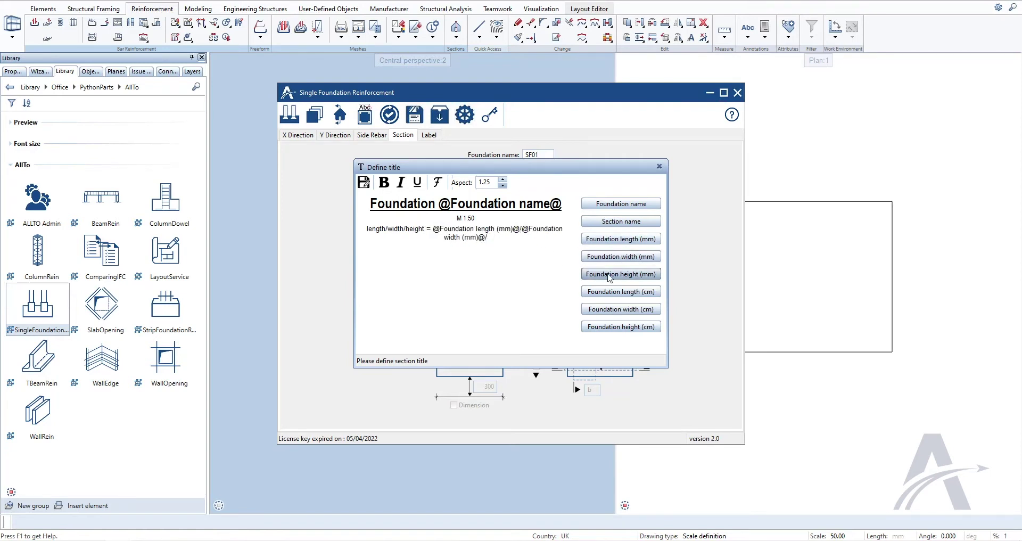
pyautogui.click(613, 274)
pyautogui.click(539, 239)
pyautogui.write('mm)@ mm')
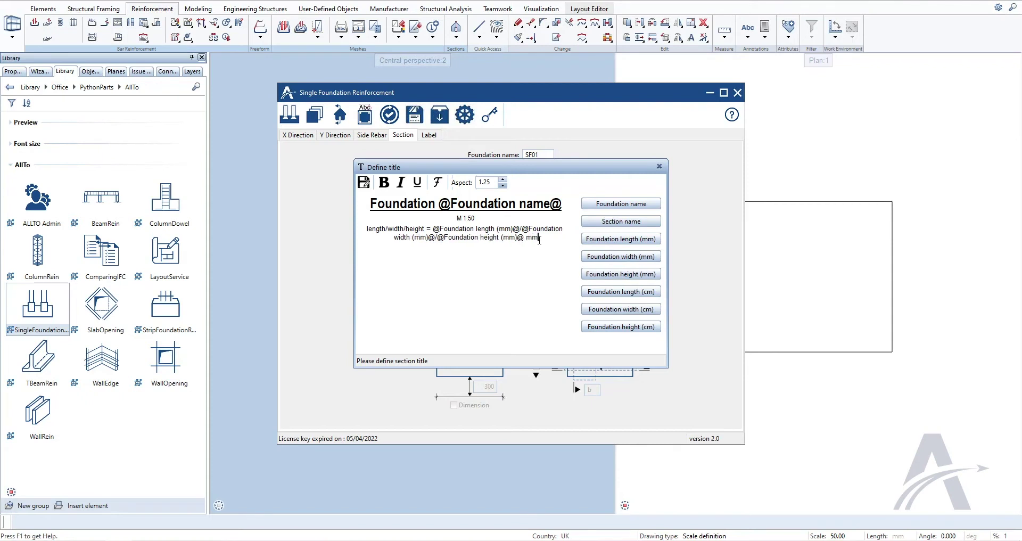
# Leave the dimension line without bold, italic or underline, then save the title template.
pyautogui.moveTo(539, 239); pyautogui.dragTo(363, 232)
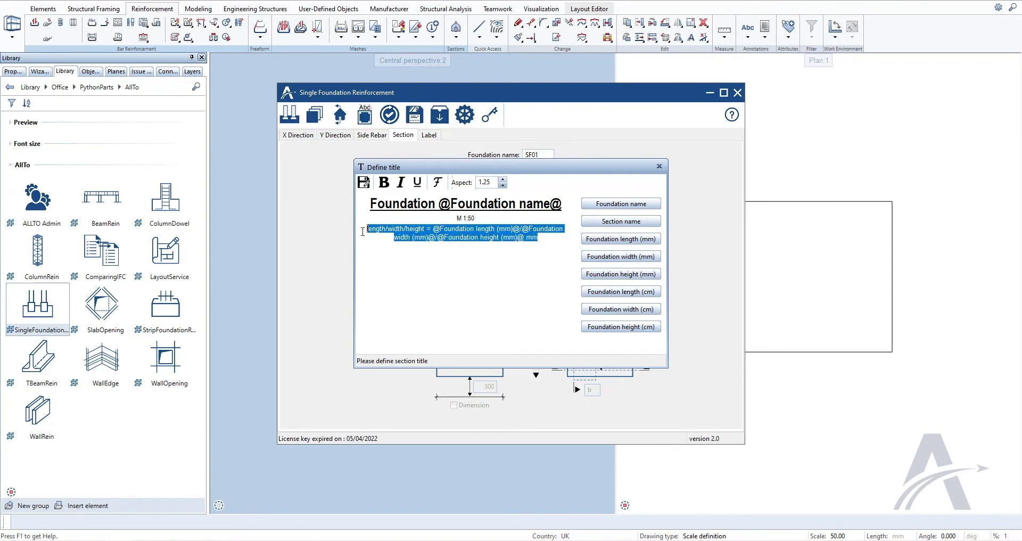
pyautogui.click(438, 182)
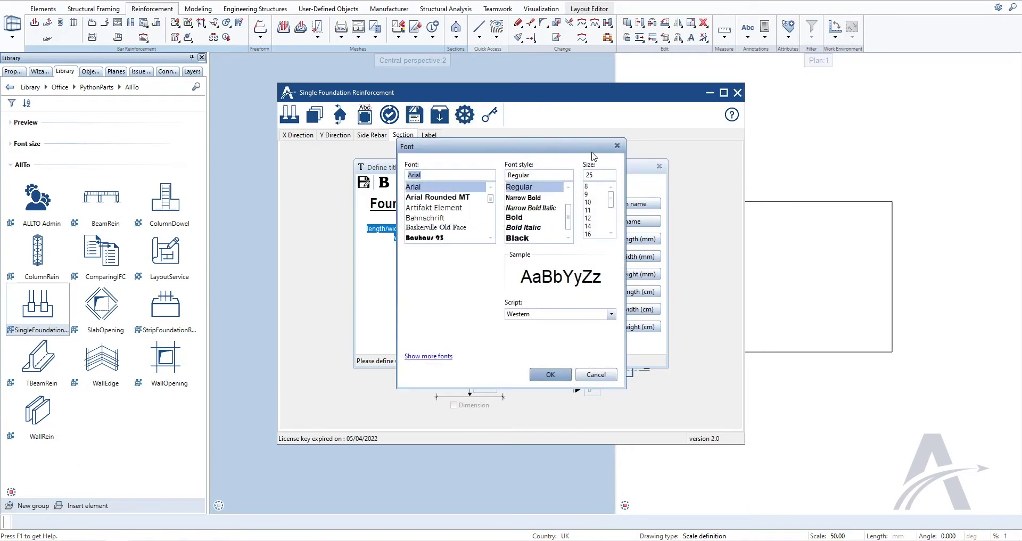
pyautogui.click(550, 374)
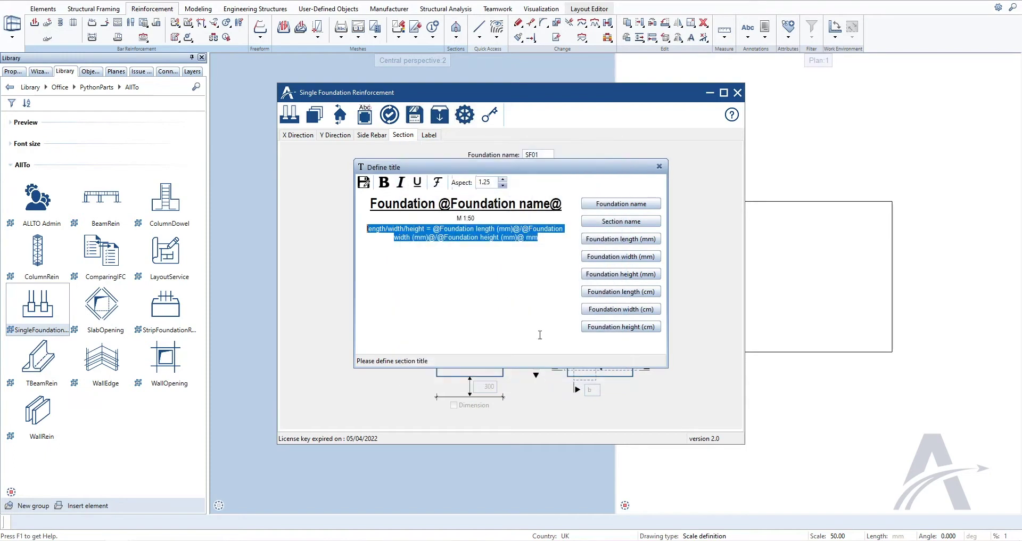
pyautogui.click(416, 182)
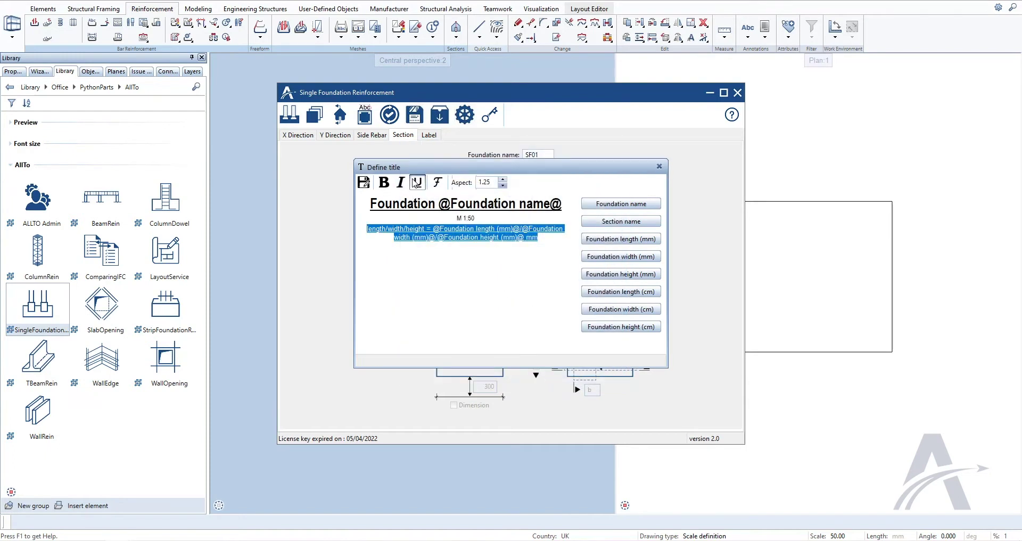
pyautogui.click(402, 183)
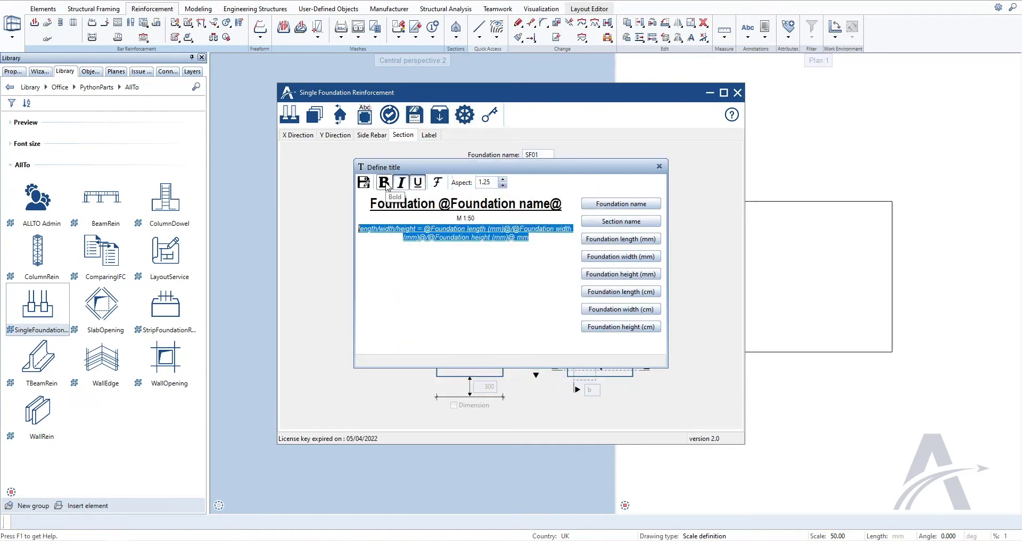
pyautogui.click(385, 184)
pyautogui.click(385, 183)
pyautogui.click(401, 183)
pyautogui.click(418, 182)
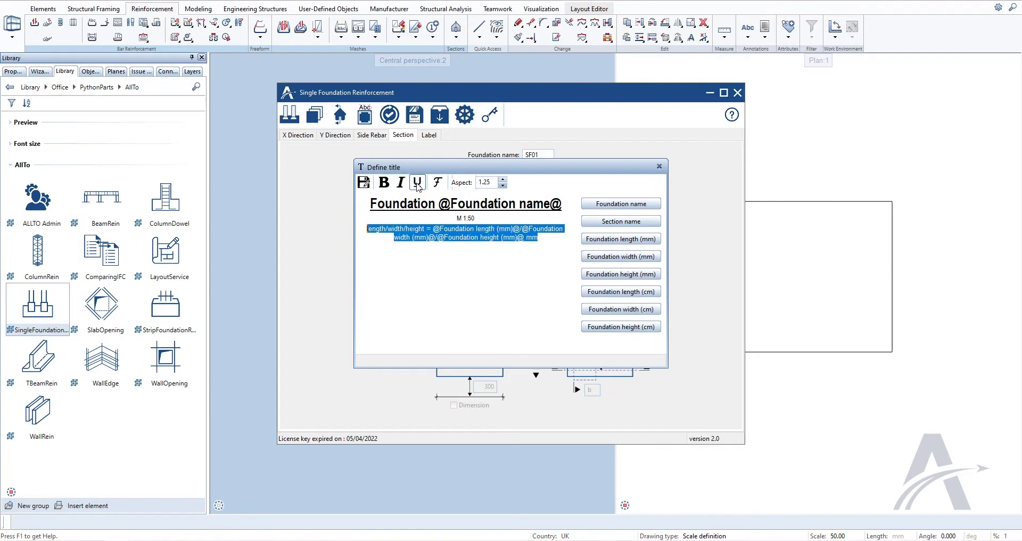
pyautogui.click(364, 183)
# Set the plan view title offset to 1000 and turn on its side dimension at 500.
pyautogui.click(659, 168)
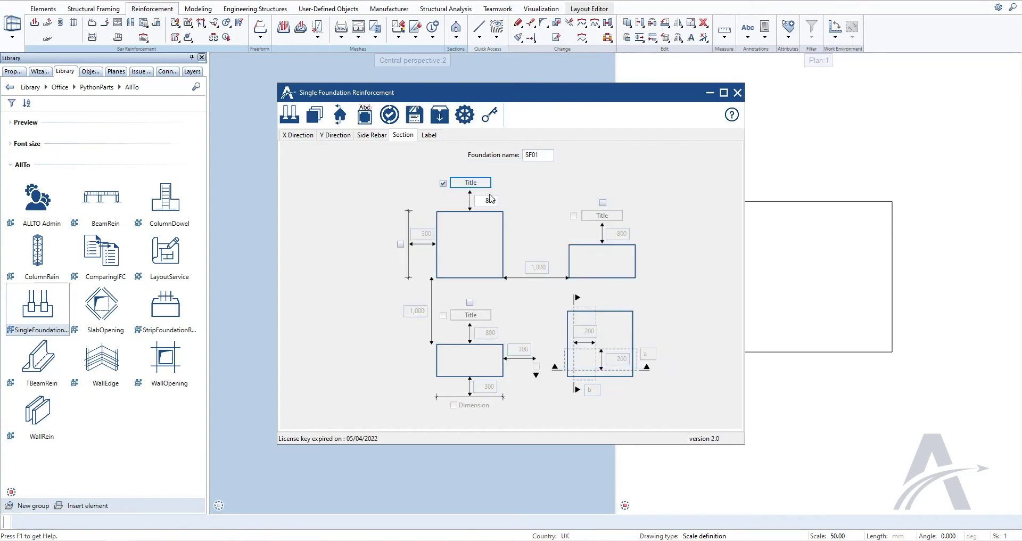
pyautogui.doubleClick(478, 200)
pyautogui.write('1')
pyautogui.click(401, 244)
pyautogui.doubleClick(419, 235)
pyautogui.write('5')
# Enable the right section's title with offset, a 2000 gap, and first section distance 400.
pyautogui.click(603, 202)
pyautogui.click(574, 216)
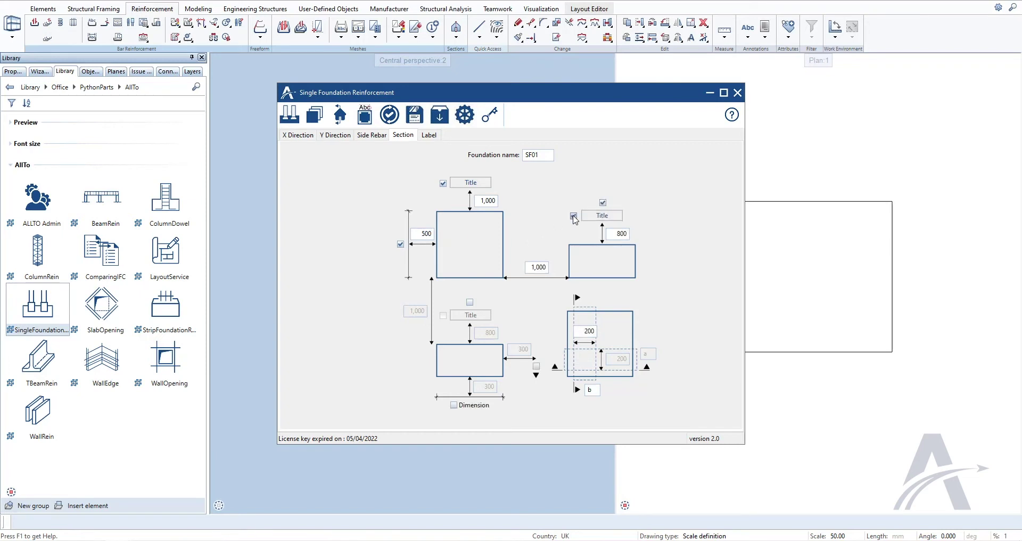
pyautogui.doubleClick(617, 233)
pyautogui.write('100')
pyautogui.doubleClick(529, 268)
pyautogui.write('200')
pyautogui.doubleClick(582, 332)
pyautogui.write('400')
pyautogui.doubleClick(591, 390)
# Enable the lower section's title offset 1000 and side dimension offset 500.
pyautogui.click(470, 303)
pyautogui.click(443, 315)
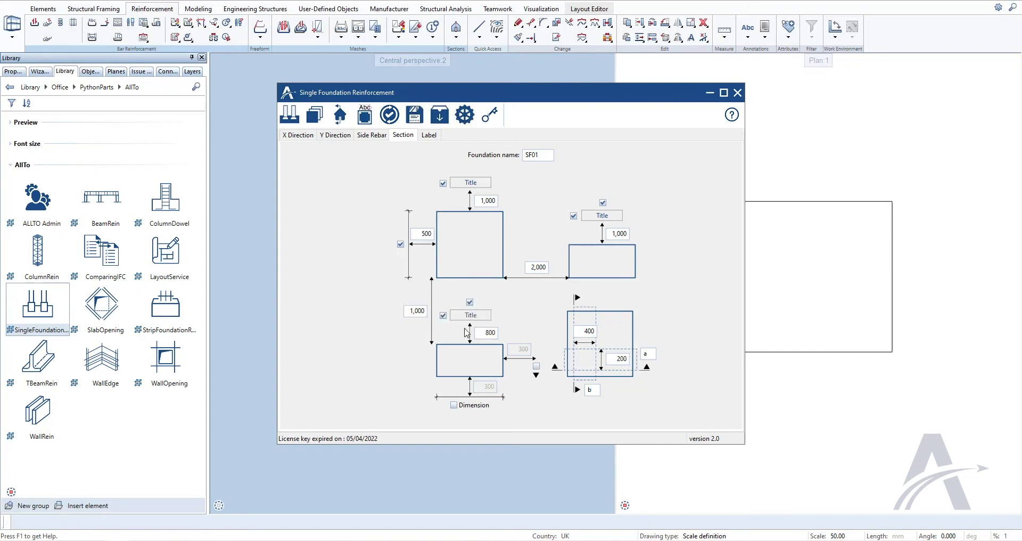
pyautogui.doubleClick(484, 333)
pyautogui.write('1')
pyautogui.click(537, 366)
pyautogui.doubleClick(519, 350)
pyautogui.write('5')
# Turn on lower section dimensions at 500, a 2000 gap, and second section distance 400.
pyautogui.click(453, 405)
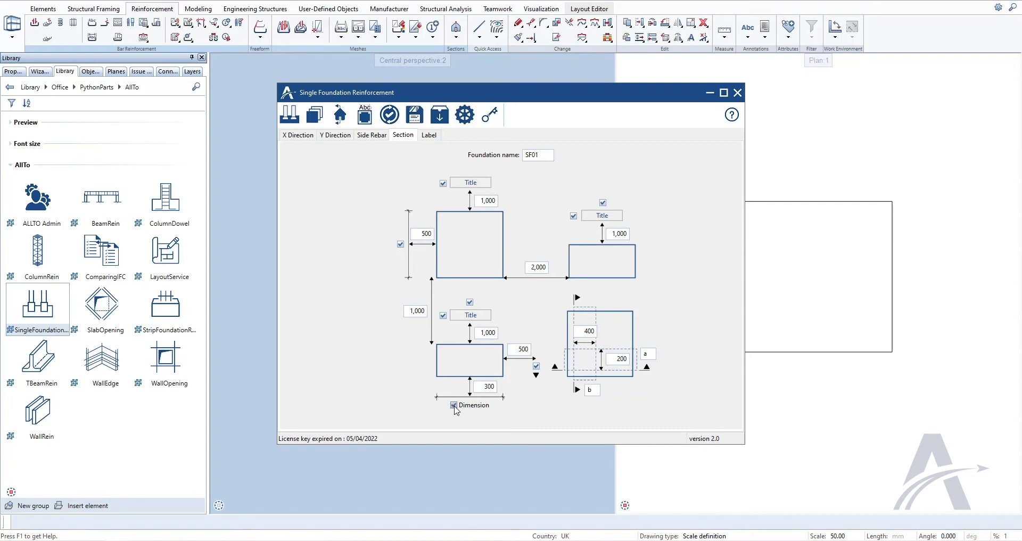
pyautogui.doubleClick(482, 386)
pyautogui.write('500')
pyautogui.doubleClick(412, 310)
pyautogui.write('200')
pyautogui.doubleClick(617, 360)
pyautogui.write('400')
pyautogui.press('Tab')
# Create the SF01 section drawing for the picked foundation and place it in free plan space.
pyautogui.click(337, 121)
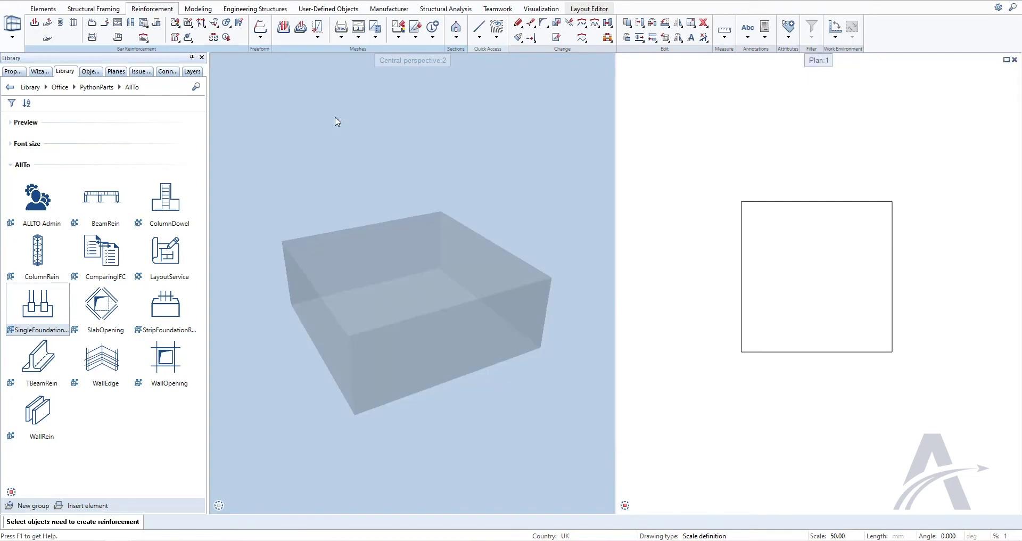
pyautogui.click(798, 275)
pyautogui.click(1006, 59)
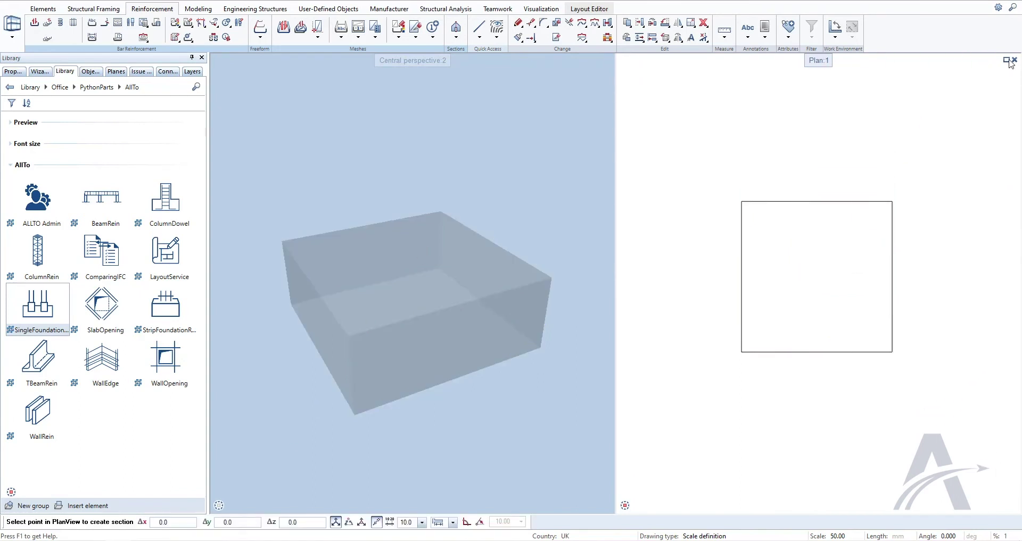
pyautogui.moveTo(383, 398); pyautogui.dragTo(536, 288, button='middle')
pyautogui.scroll(-3, 547, 279)
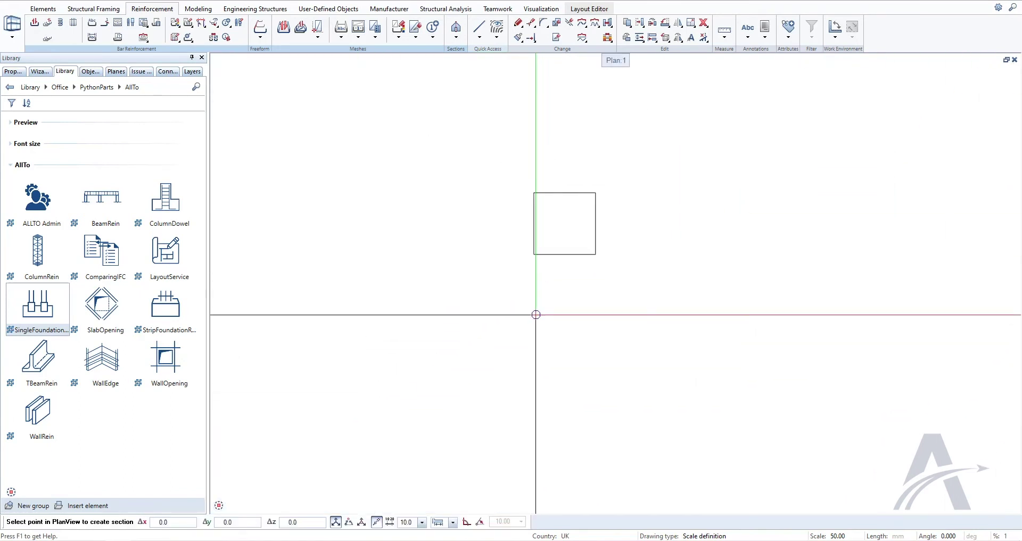
pyautogui.moveTo(511, 434); pyautogui.dragTo(501, 316, button='middle')
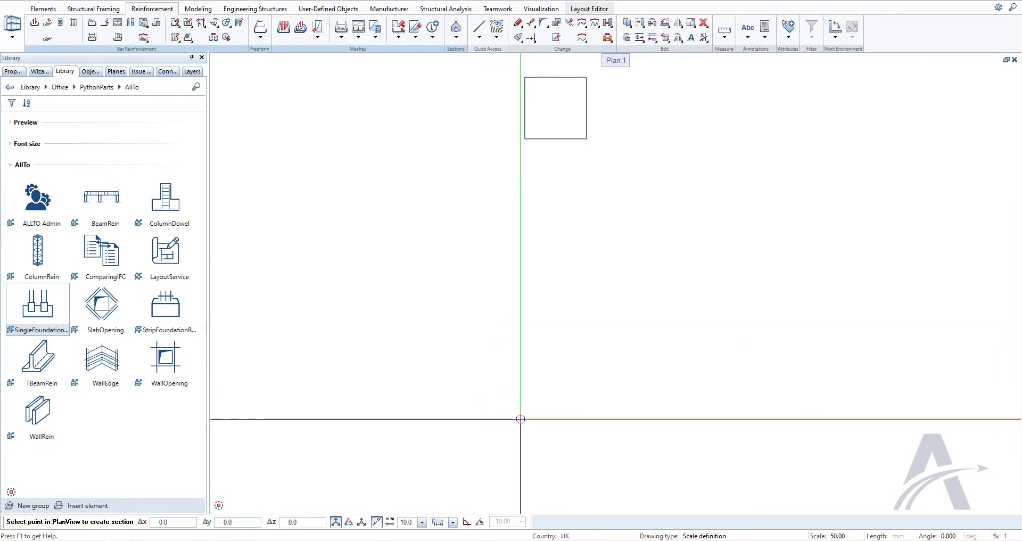
pyautogui.click(526, 408)
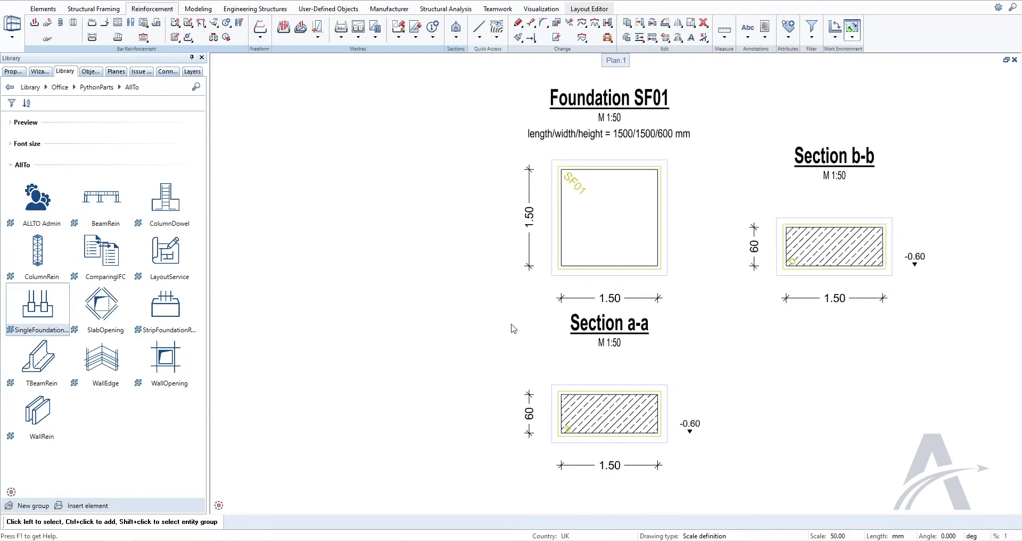
pyautogui.moveTo(512, 329); pyautogui.dragTo(432, 345, button='middle')
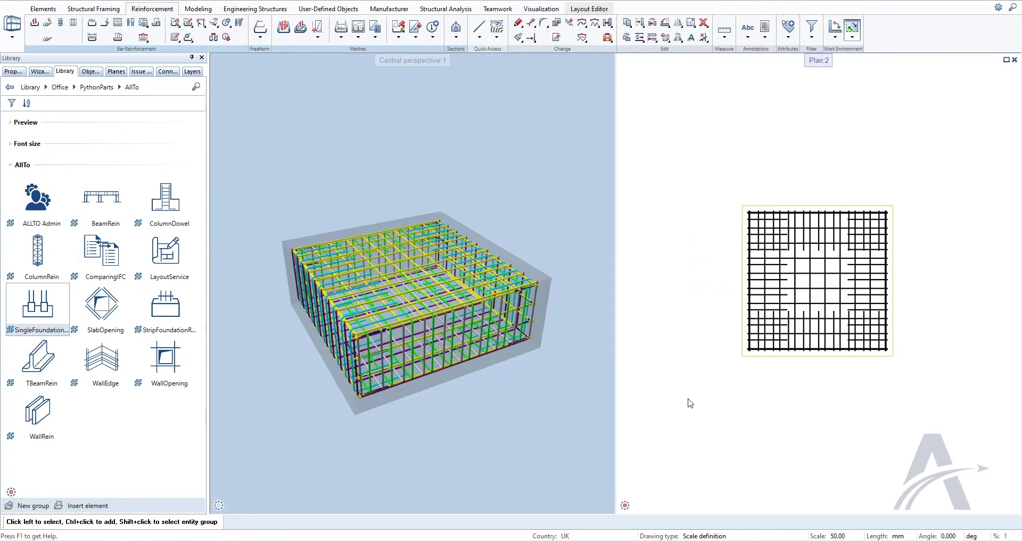
# Place a second SF01 section drawing from the reinforcement's settings, showing the bars in plan and sections.
pyautogui.click(790, 365)
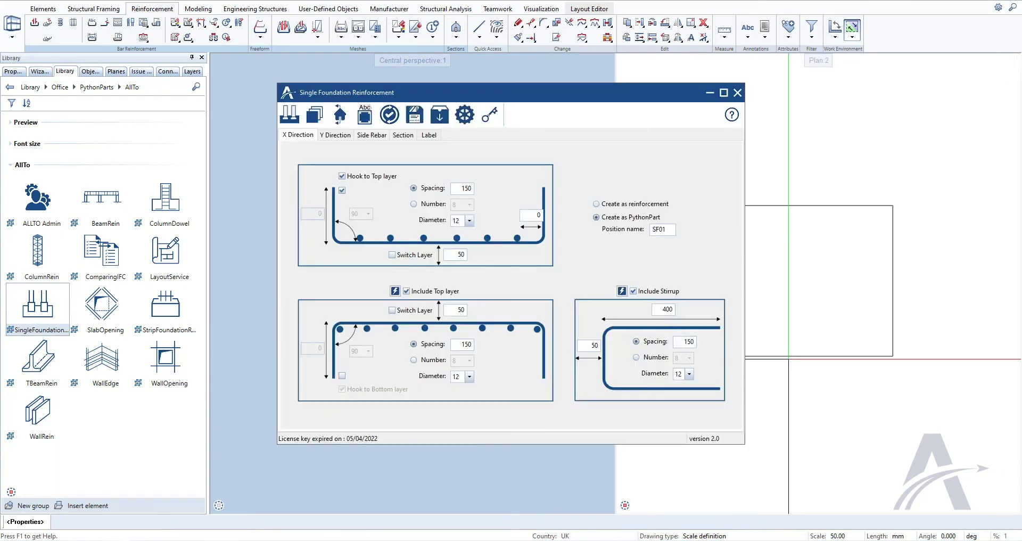
pyautogui.click(404, 136)
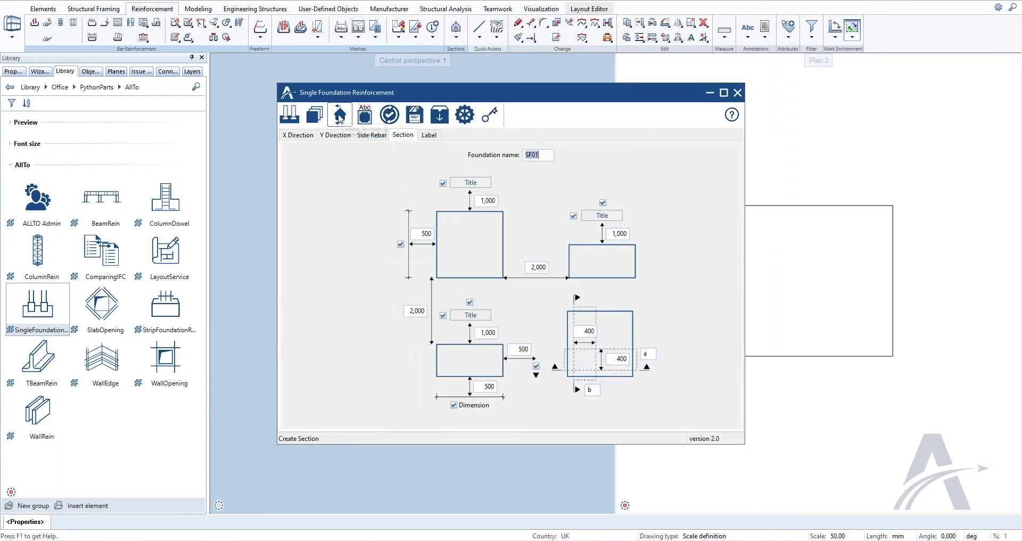
pyautogui.click(340, 114)
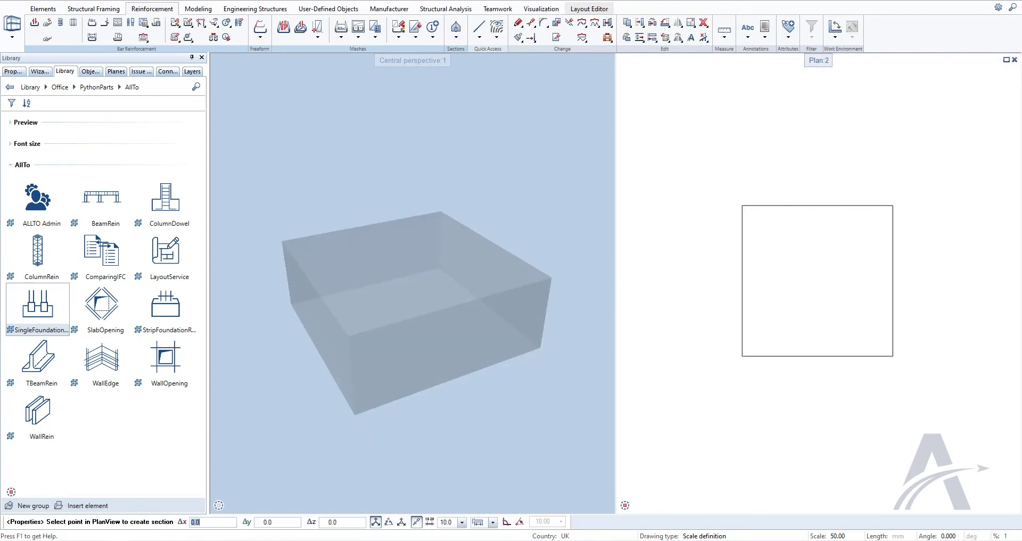
pyautogui.click(1007, 60)
pyautogui.scroll(-3, 593, 311)
pyautogui.keyDown('shift'); pyautogui.scroll(-2, 534, 310); pyautogui.keyUp('shift')
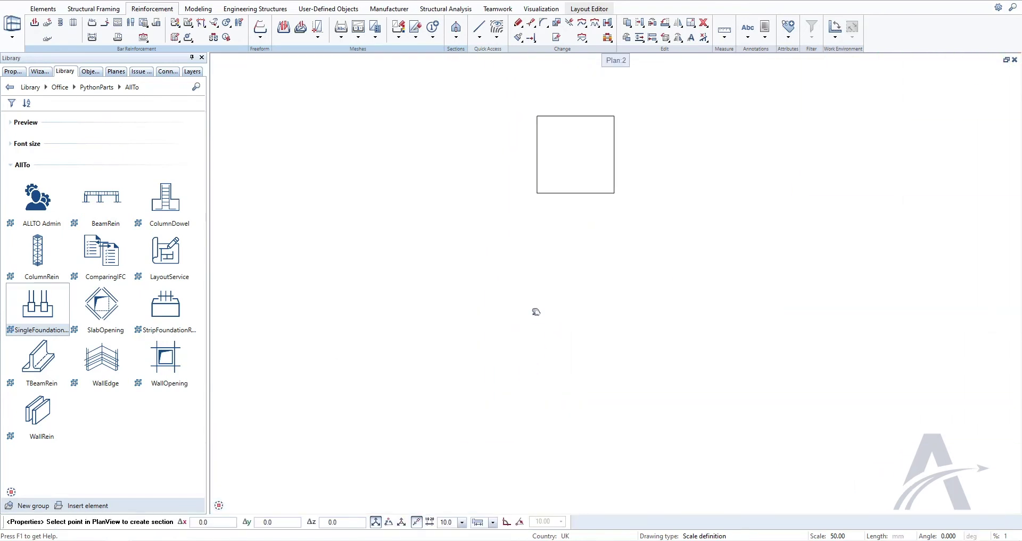
pyautogui.click(536, 418)
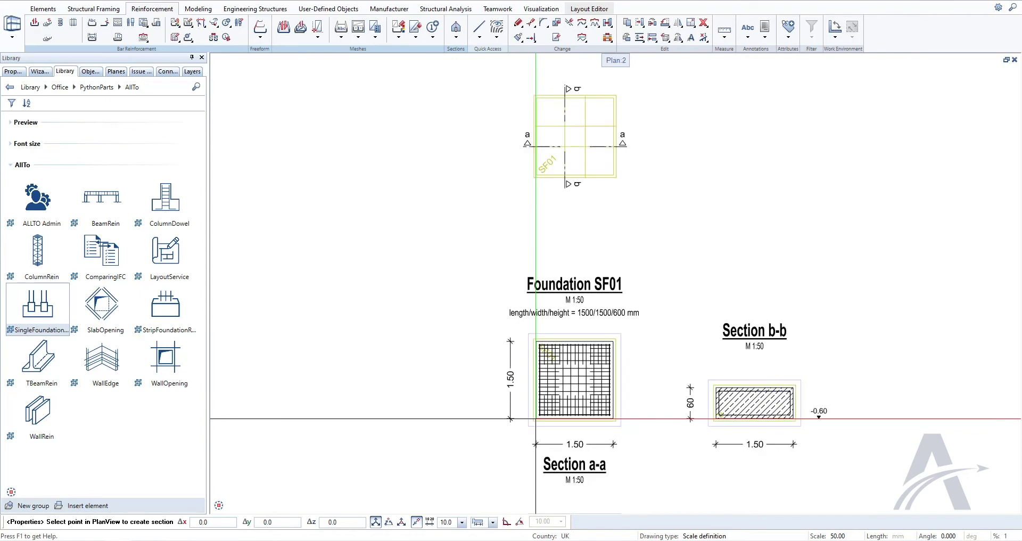
pyautogui.press('Escape')
pyautogui.moveTo(493, 461); pyautogui.dragTo(474, 337, button='middle')
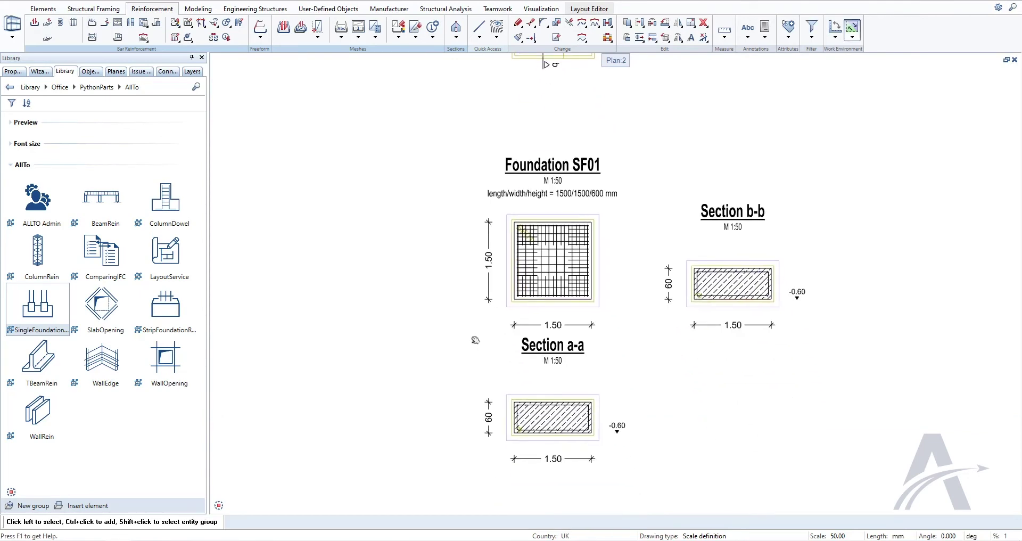
pyautogui.scroll(3, 473, 354)
pyautogui.scroll(-3, 474, 354)
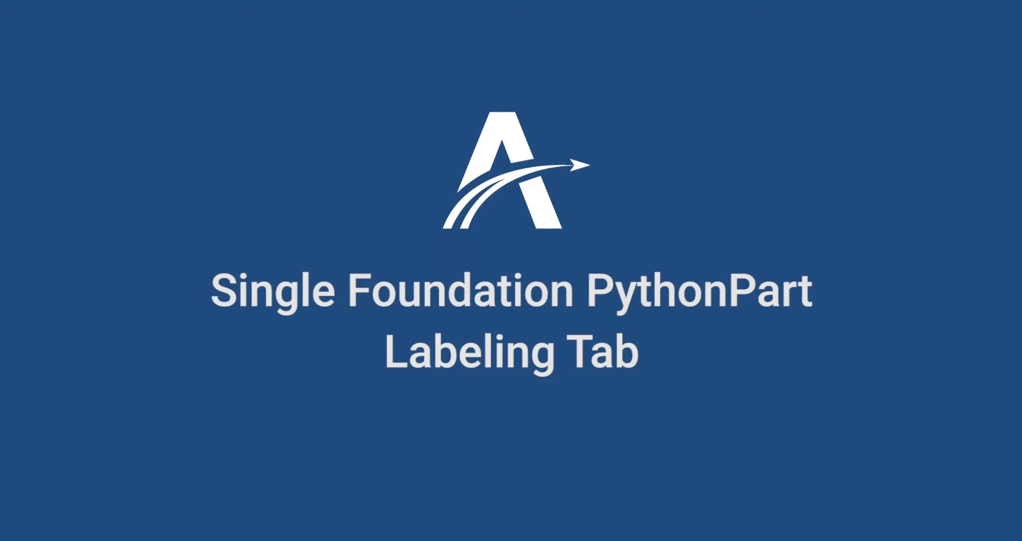
# Open the Model and Reinforcement drawings in the background and make Section drawing 100 current.
pyautogui.hotkey('ctrl', 'o')
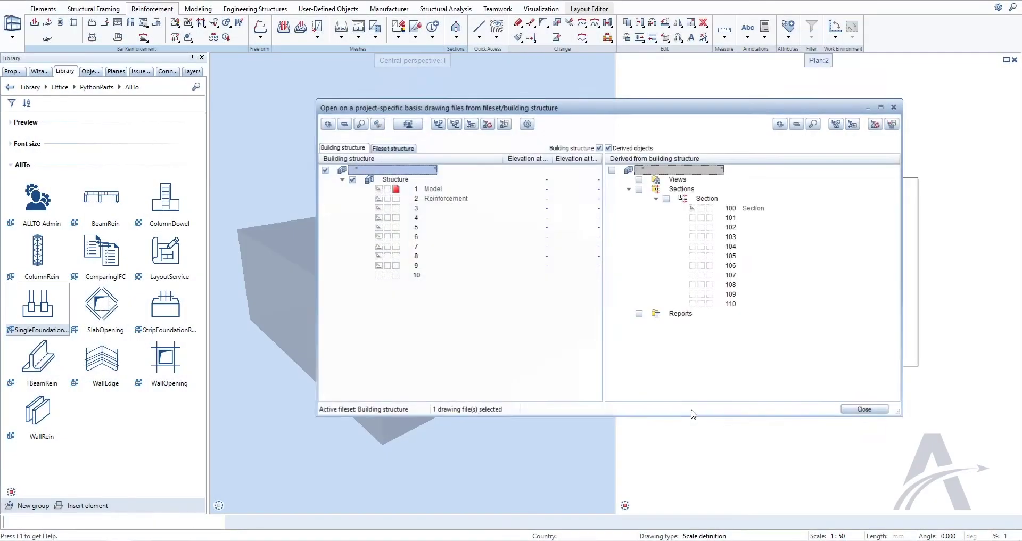
pyautogui.click(388, 189)
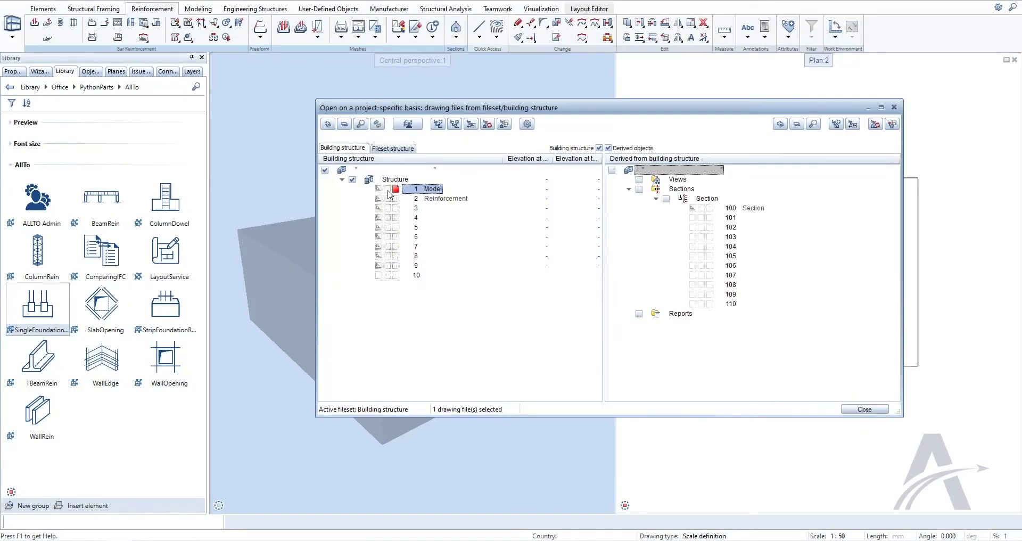
pyautogui.click(388, 198)
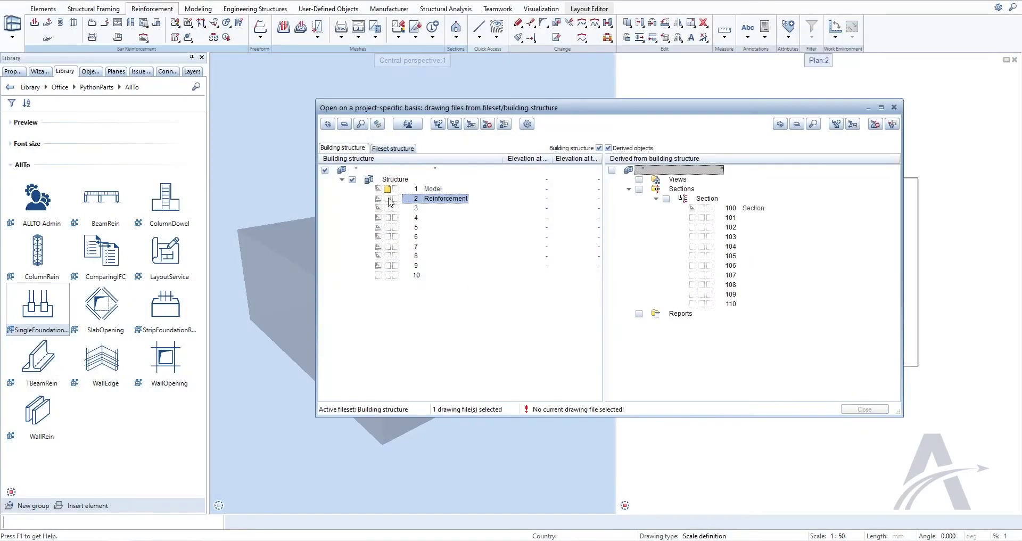
pyautogui.click(710, 208)
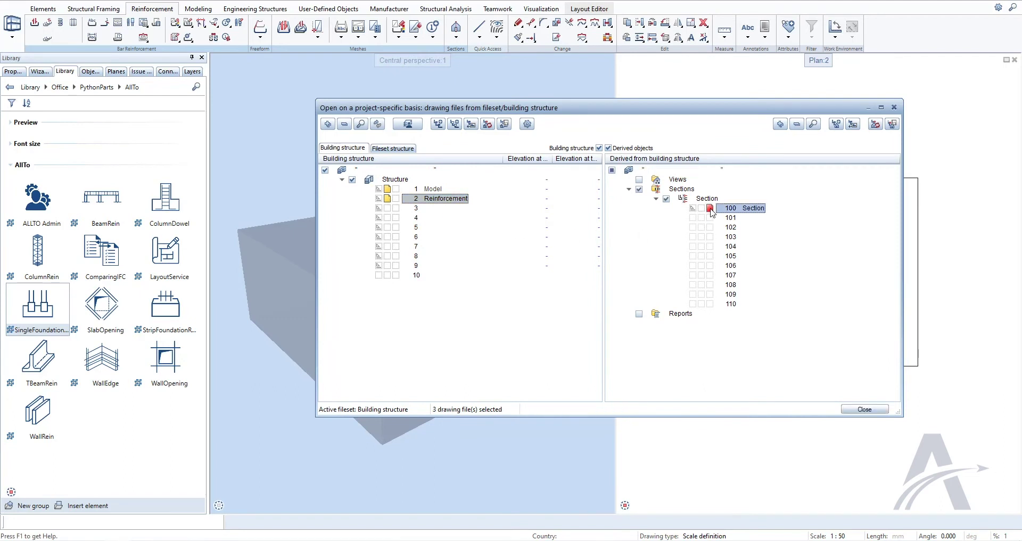
pyautogui.click(854, 408)
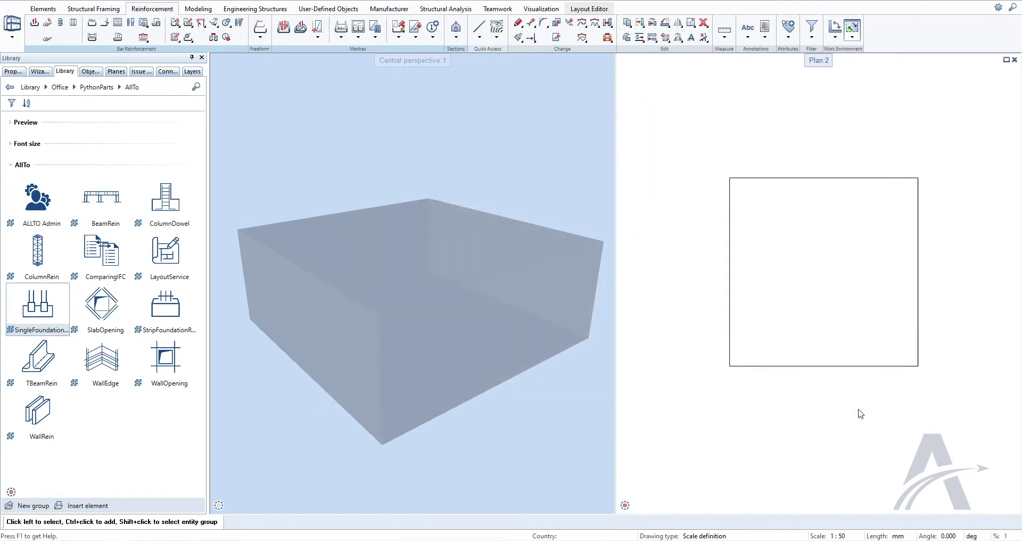
# On the Label tab, choose the mark number, diameter and spacing options for bar mark 2's label.
pyautogui.click(37, 313)
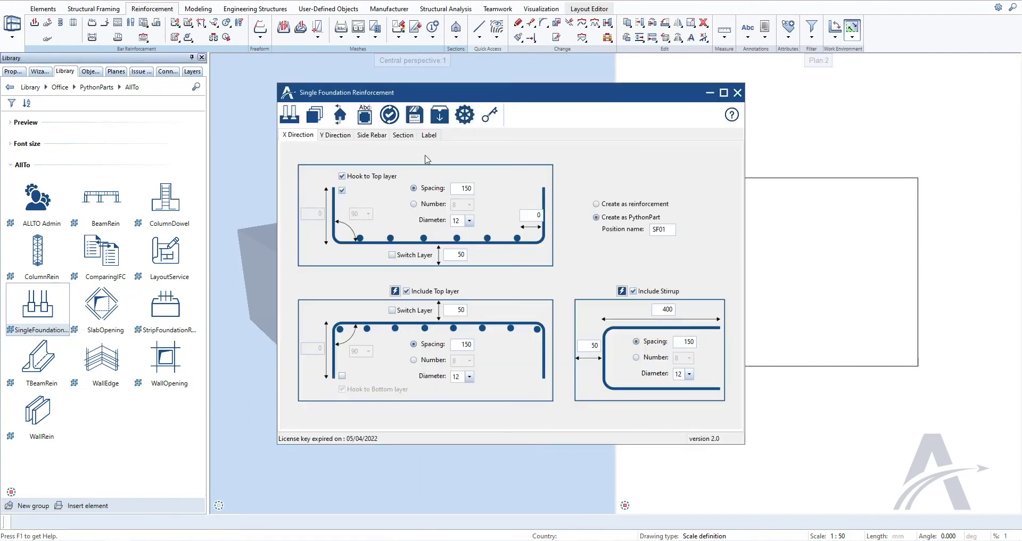
pyautogui.click(429, 135)
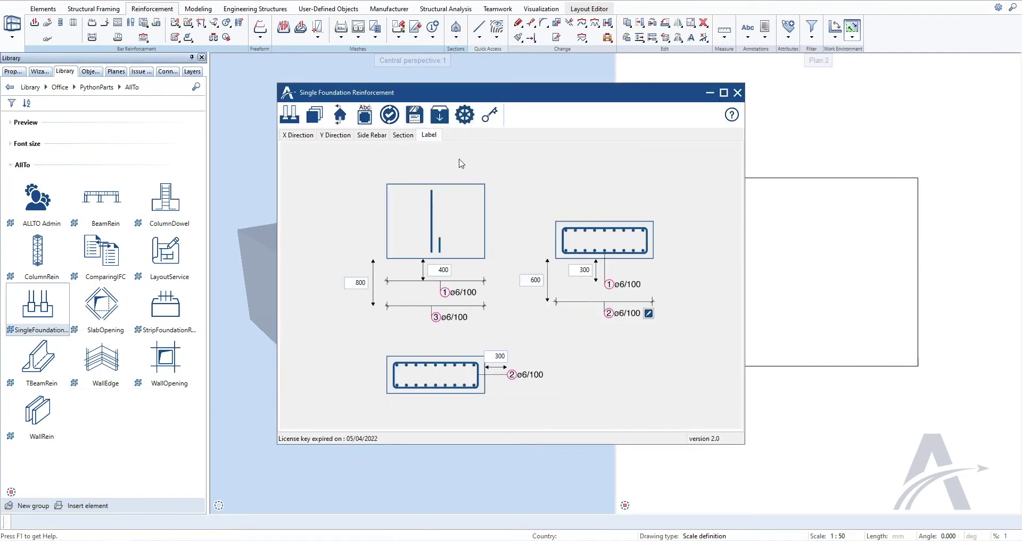
pyautogui.doubleClick(593, 270)
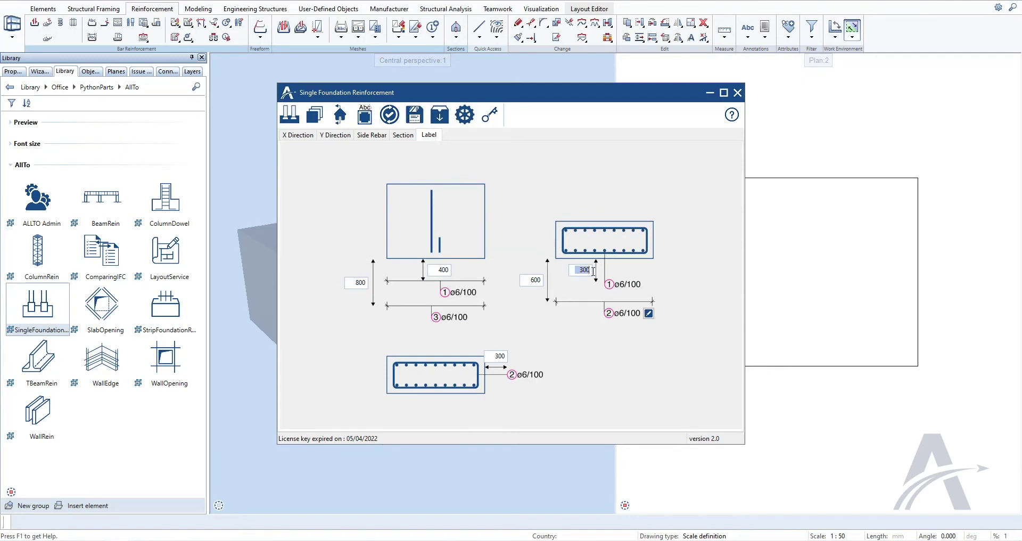
pyautogui.doubleClick(542, 283)
pyautogui.click(649, 314)
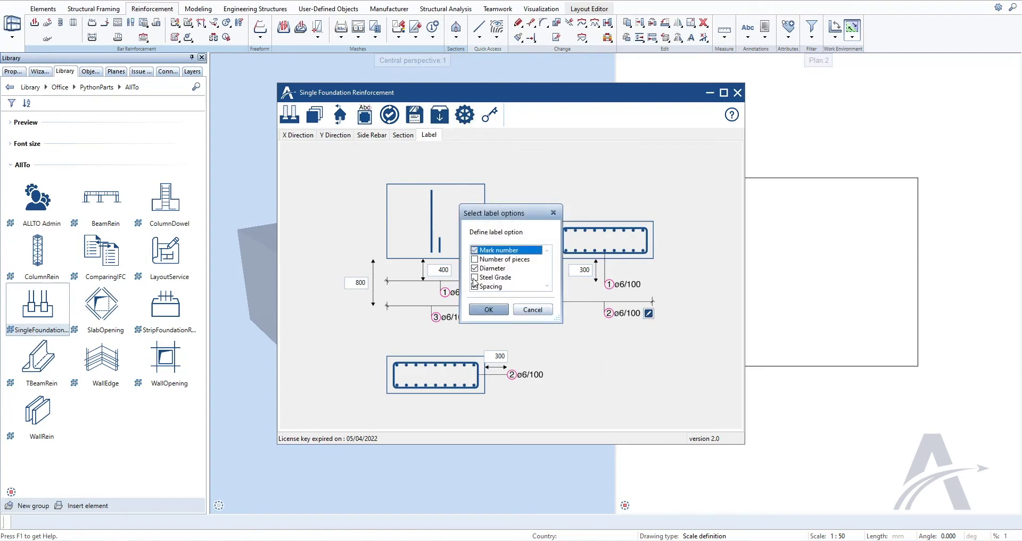
pyautogui.click(489, 310)
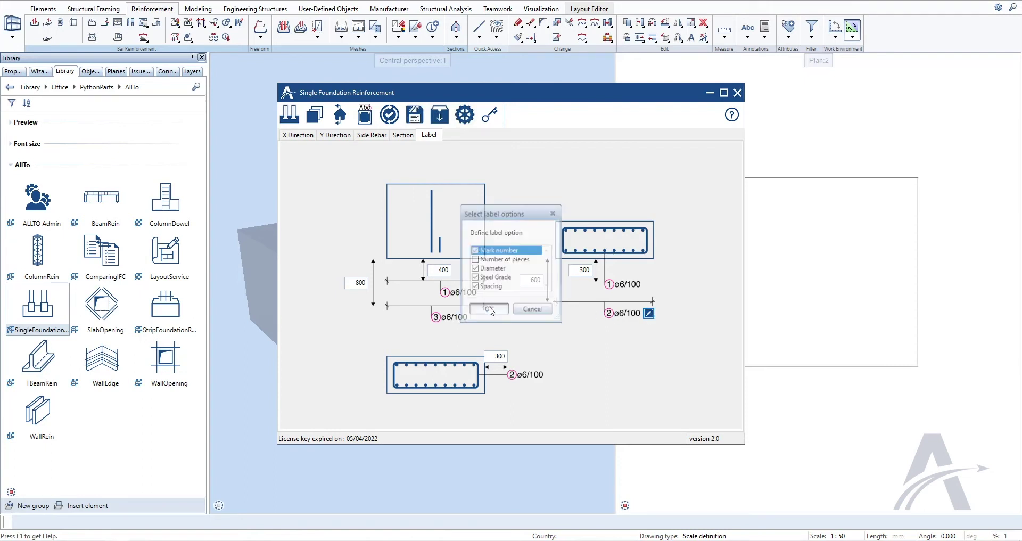
# Start rebar and section creation, with drawing 2 for rebar and drawing 100 for sections.
pyautogui.click(366, 114)
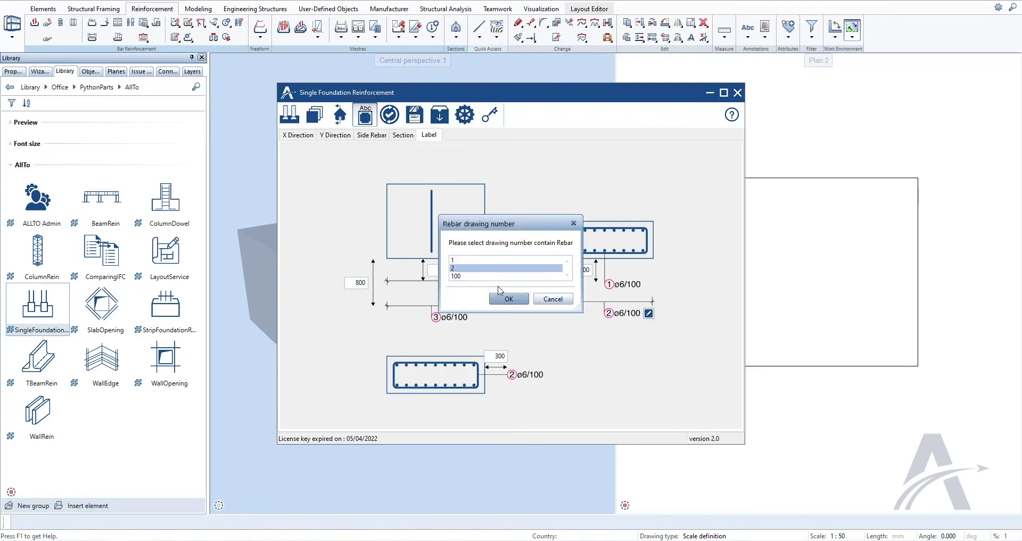
pyautogui.click(509, 298)
pyautogui.click(473, 276)
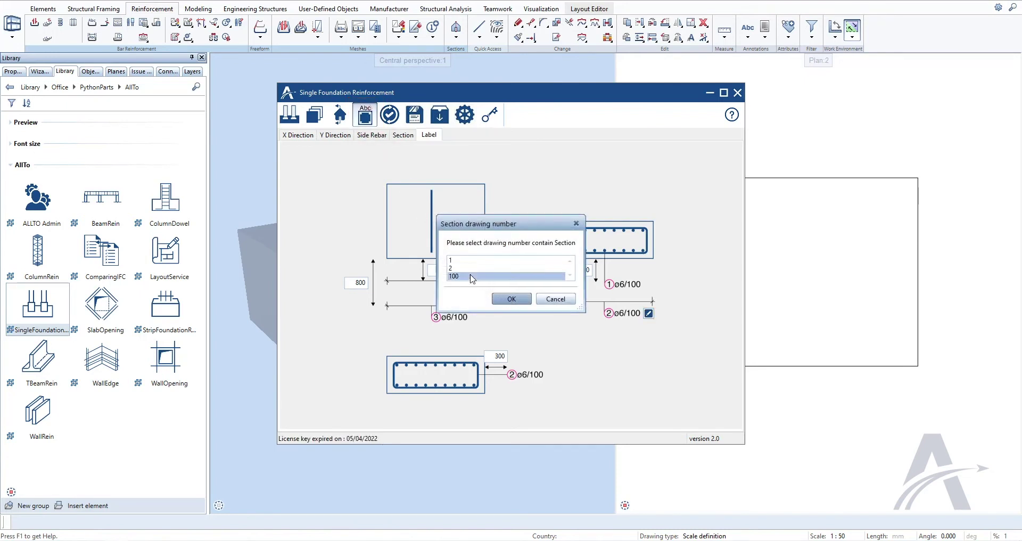
pyautogui.click(512, 300)
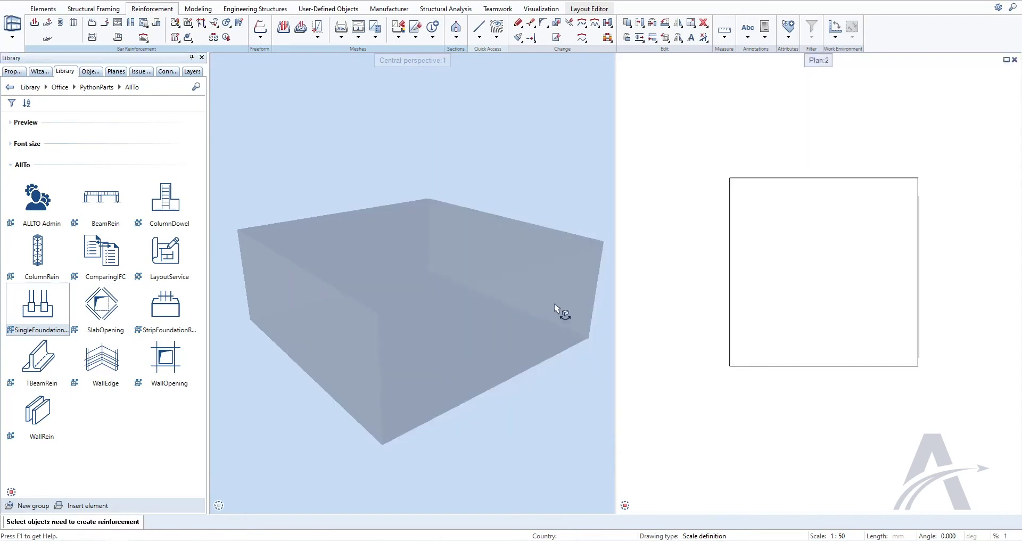
# Pick the foundation block and place its section views beside the maximized plan.
pyautogui.click(810, 263)
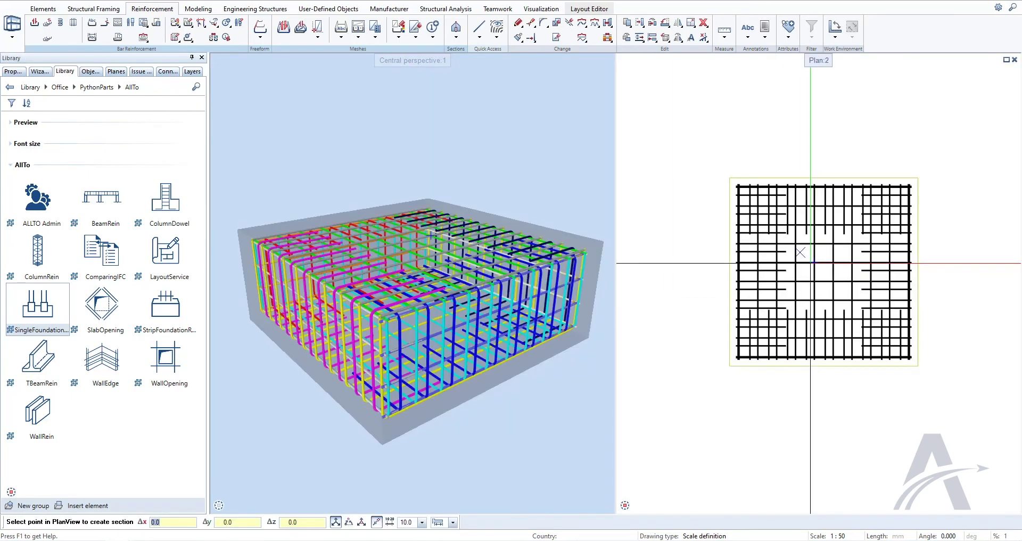
pyautogui.click(1006, 60)
pyautogui.scroll(-3, 511, 383)
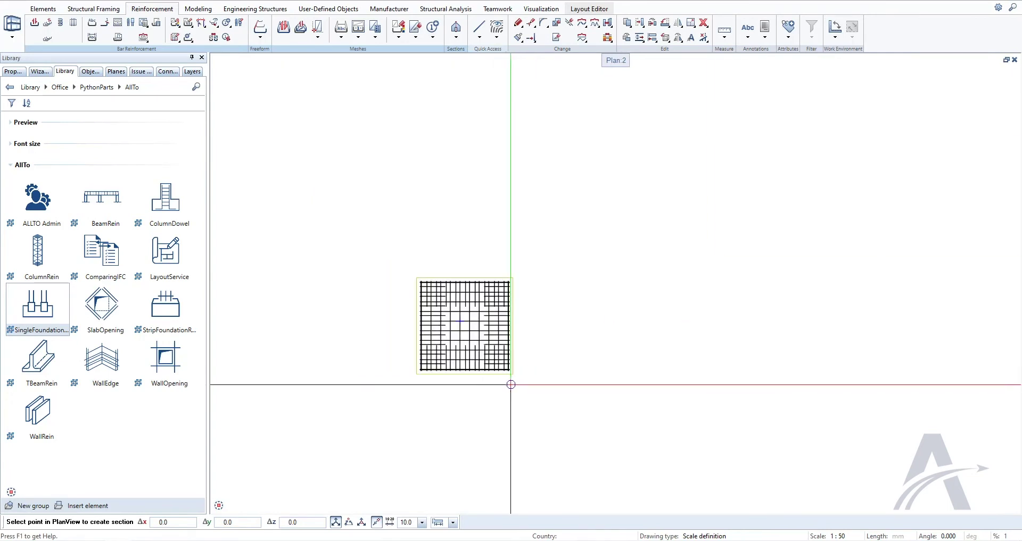
pyautogui.moveTo(486, 410); pyautogui.dragTo(558, 230, button='middle')
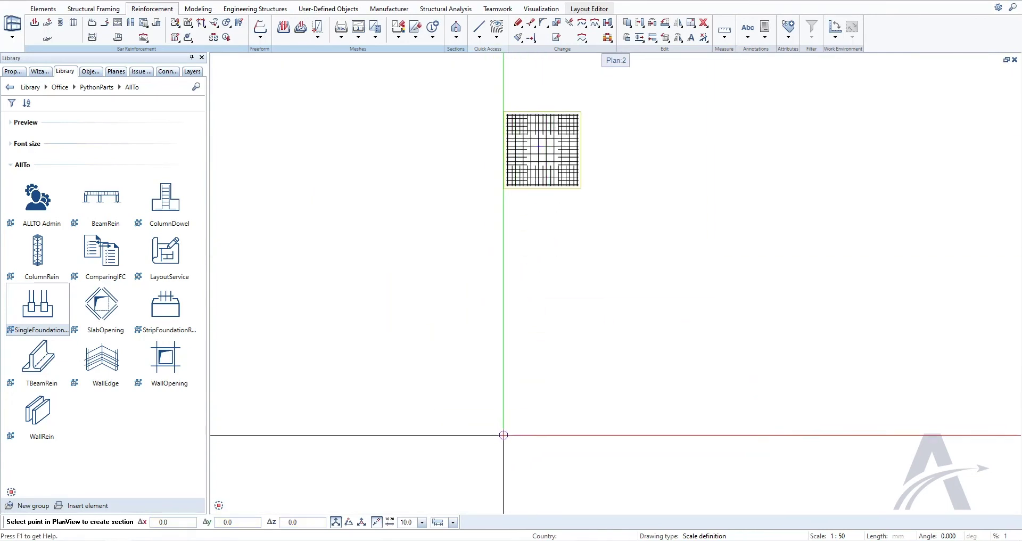
pyautogui.click(503, 435)
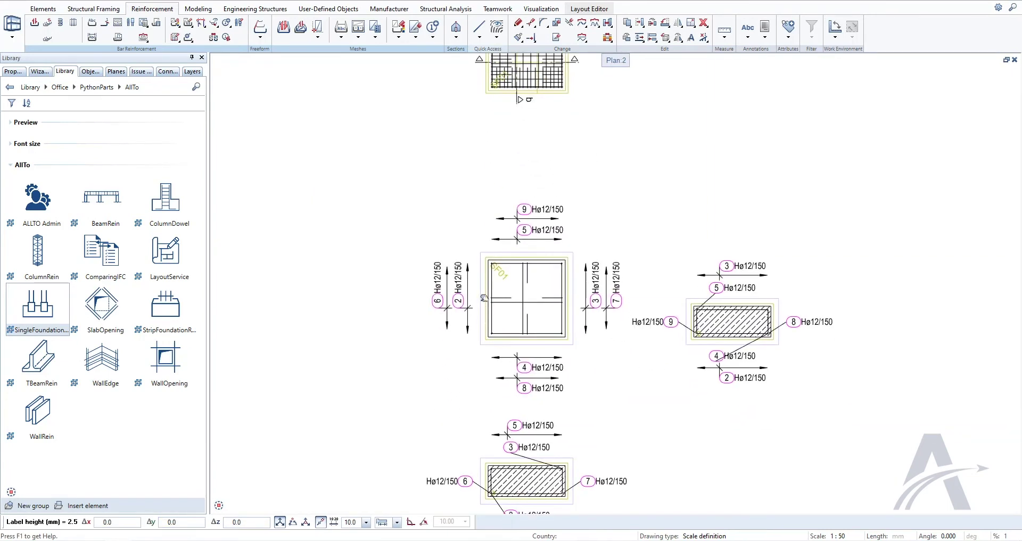
# Accept the default label height and renumber all section bar marks consecutively with Rearrange Marks.
pyautogui.moveTo(383, 269); pyautogui.dragTo(357, 104, button='middle')
pyautogui.press('Escape')
pyautogui.moveTo(357, 101); pyautogui.dragTo(887, 490)
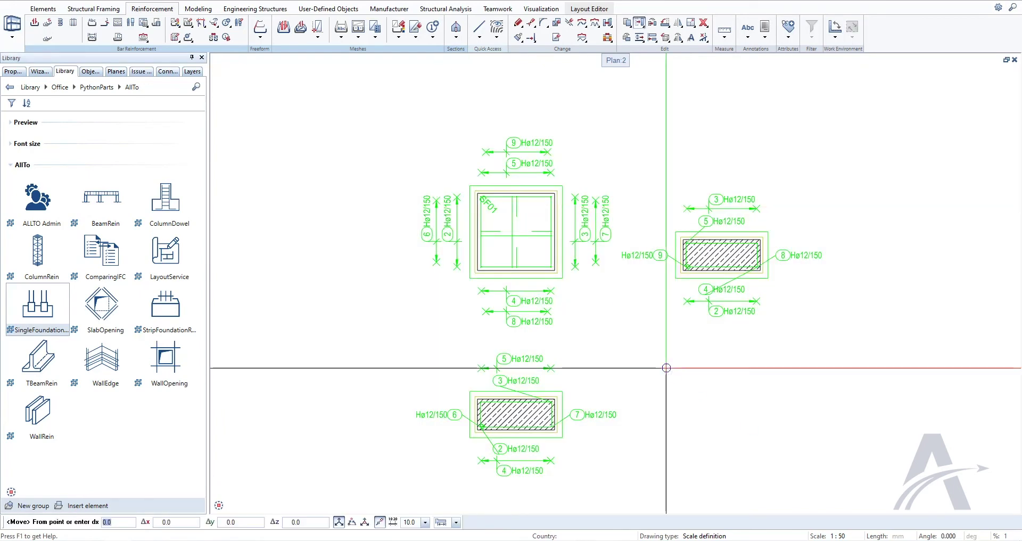
pyautogui.press('Escape')
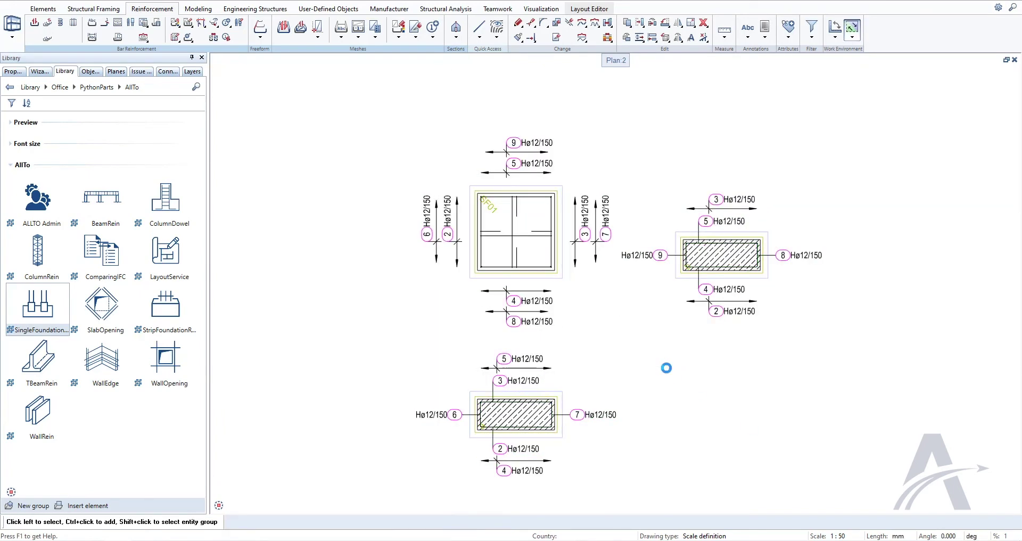
pyautogui.click(226, 37)
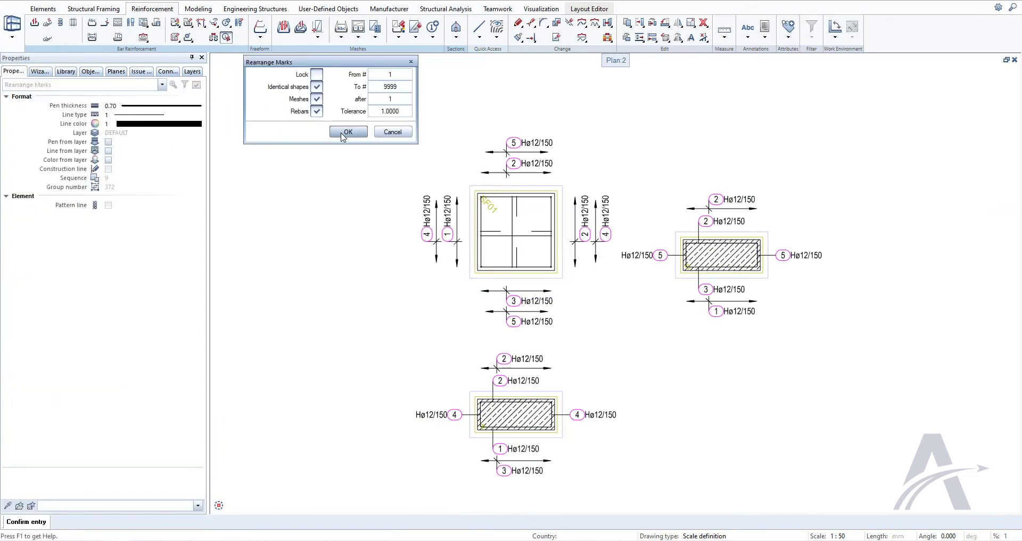
pyautogui.click(347, 132)
pyautogui.scroll(1, 401, 287)
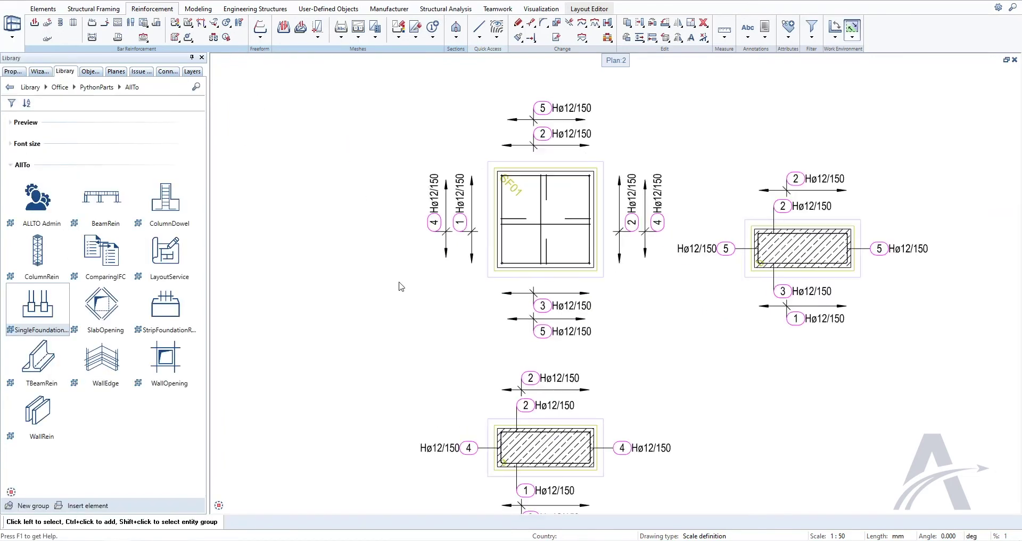
pyautogui.scroll(1, 379, 354)
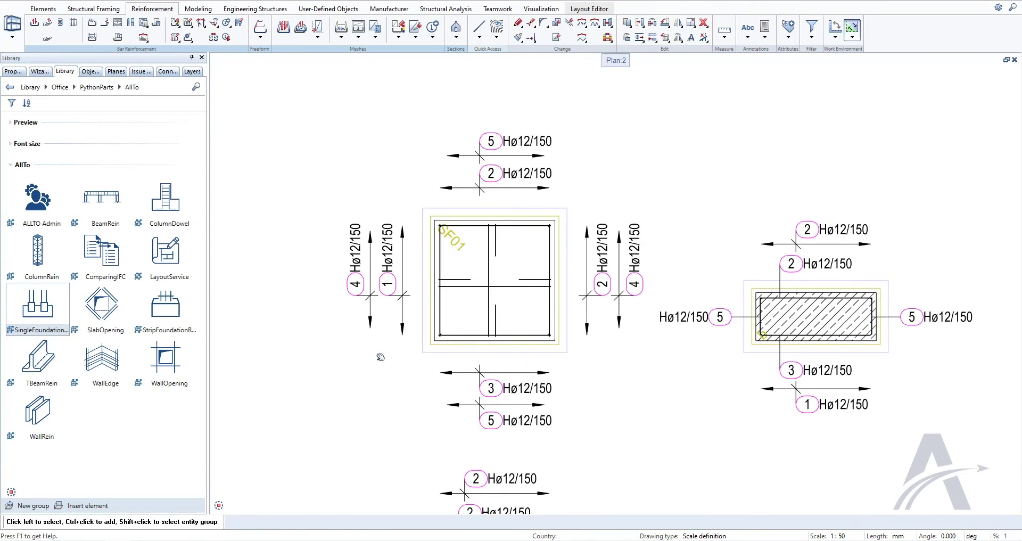
pyautogui.moveTo(381, 357)
pyautogui.mouseDown(button='middle')
pyautogui.moveTo(279, 302)
pyautogui.moveTo(502, 153)
pyautogui.mouseUp(button='middle')
# Restore the 3D/plan layout and make Reinforcement current with Model in the background.
pyautogui.press('F4')
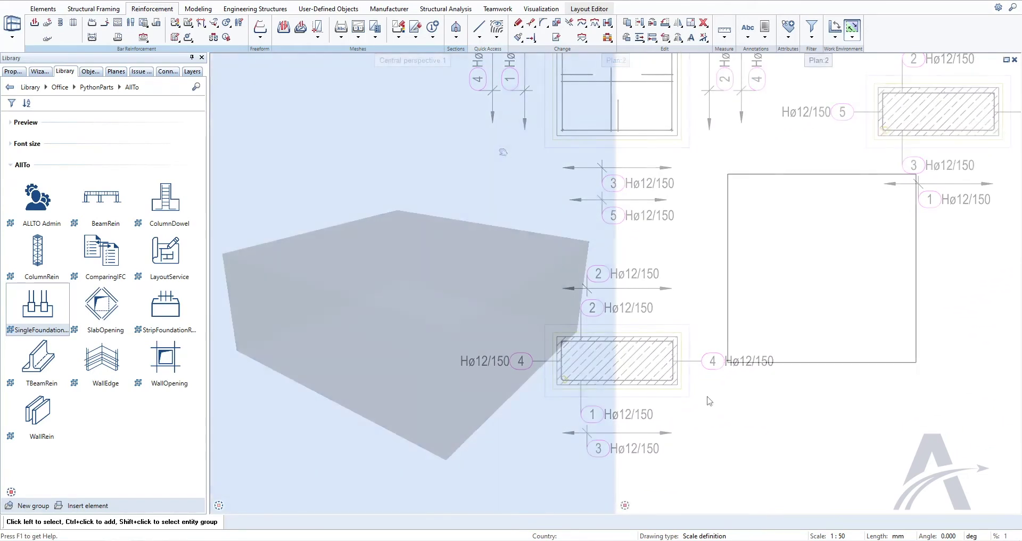
pyautogui.press('F2')
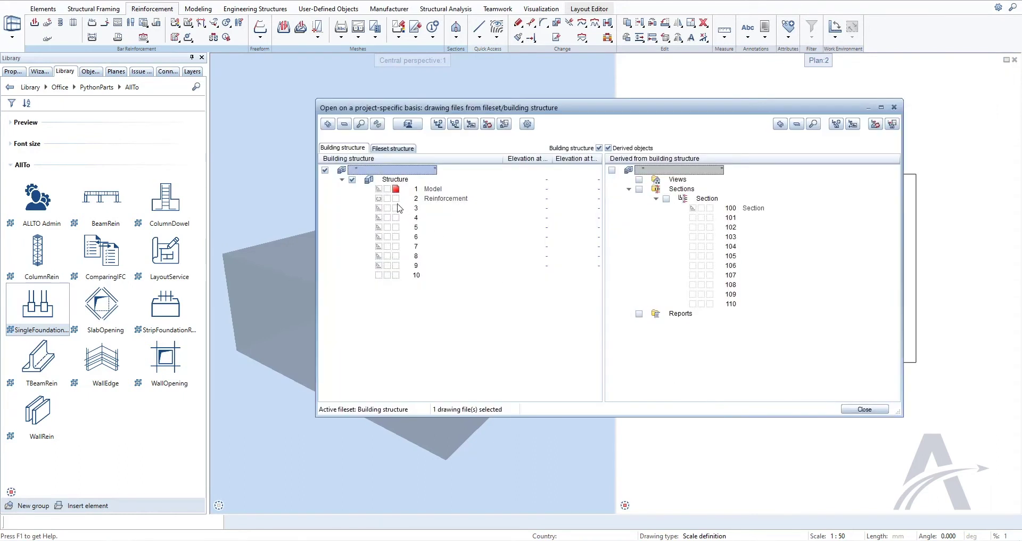
pyautogui.click(395, 199)
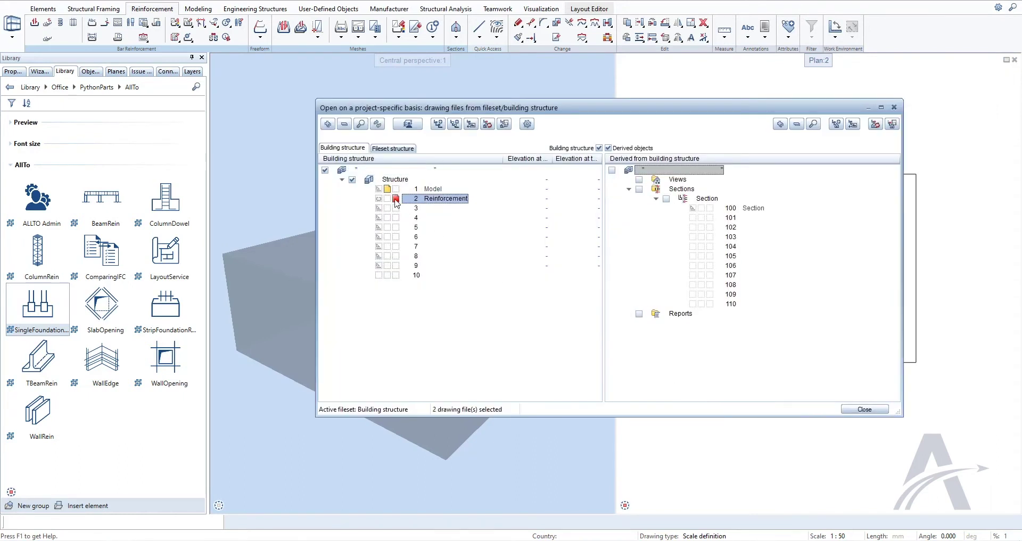
pyautogui.click(851, 409)
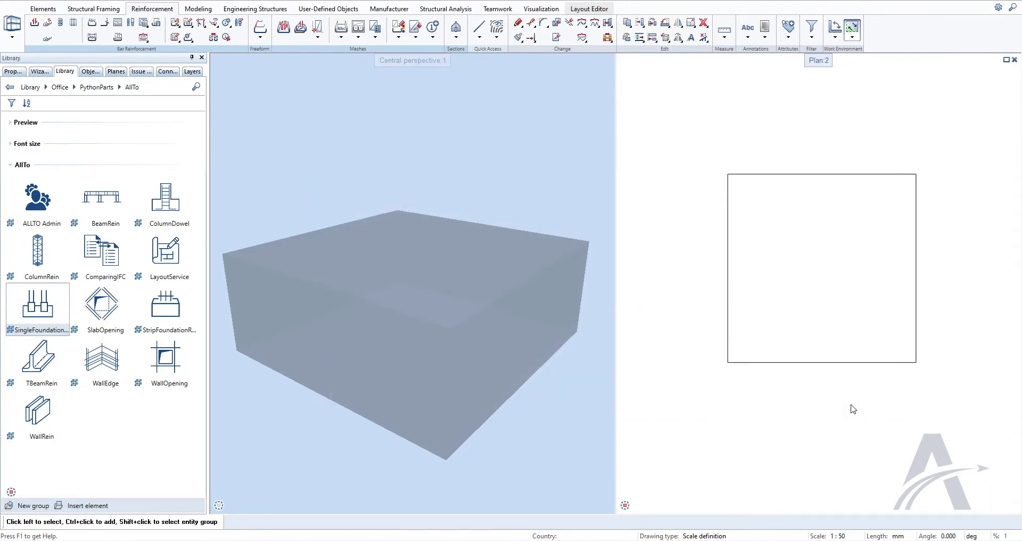
# Generate the SingleFoundationRein rebar cage in the foundation block.
pyautogui.doubleClick(41, 311)
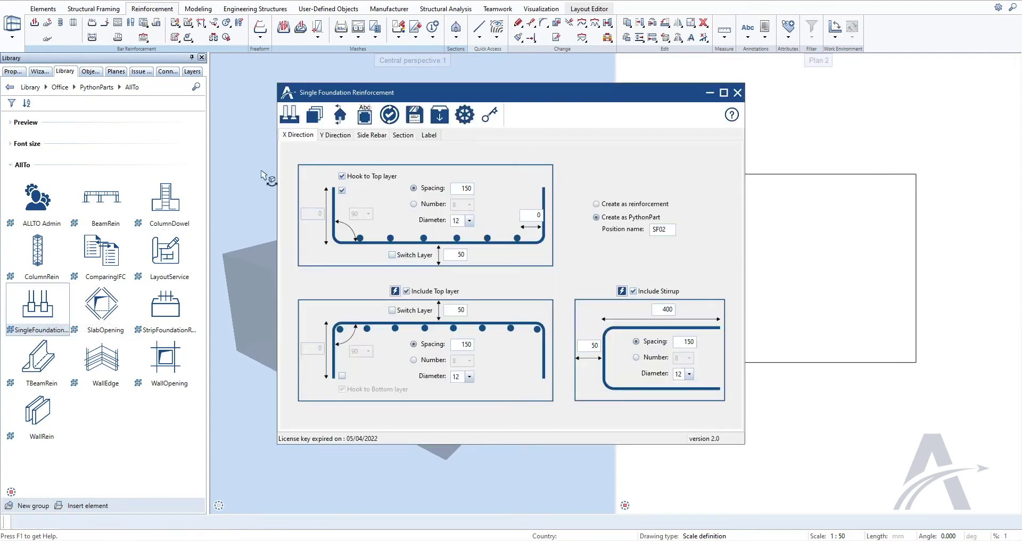
pyautogui.click(295, 115)
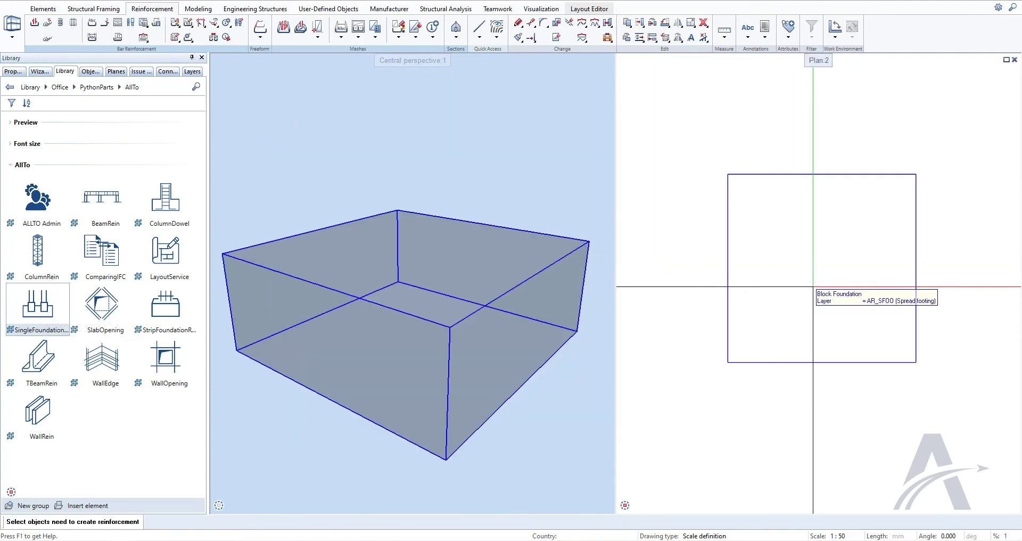
pyautogui.click(748, 344)
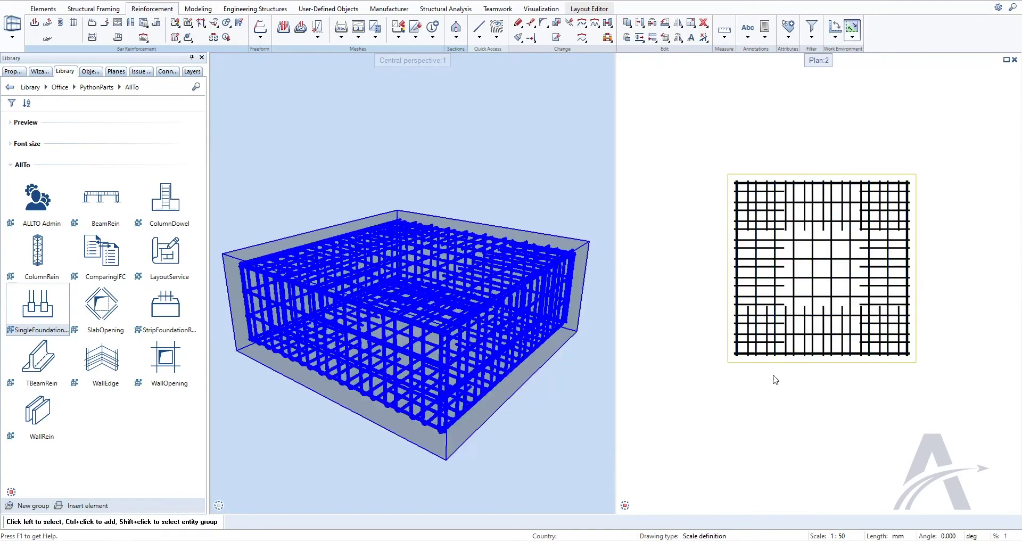
# Open section drawing 100 alongside the current drawings.
pyautogui.hotkey('ctrl', 'o')
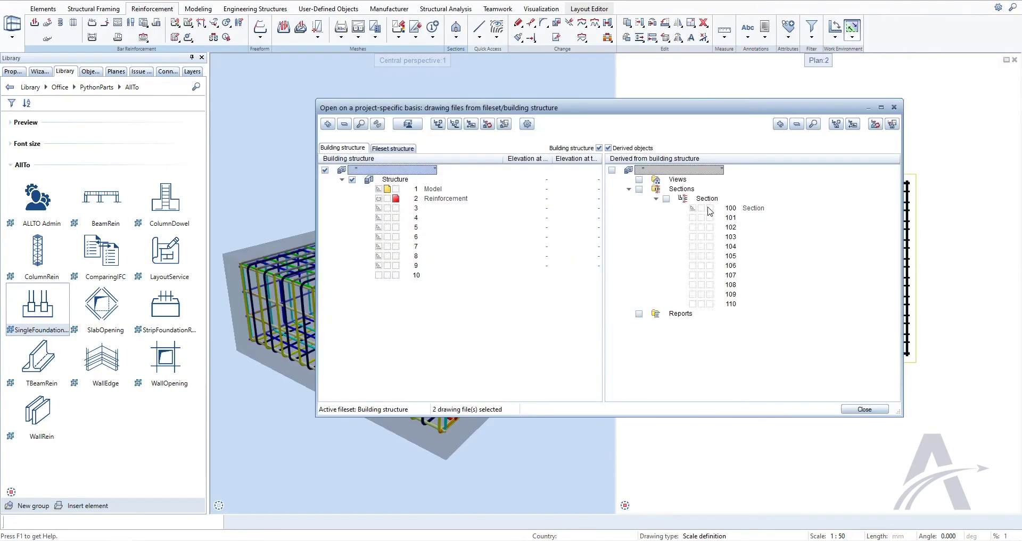
pyautogui.click(710, 209)
pyautogui.click(860, 409)
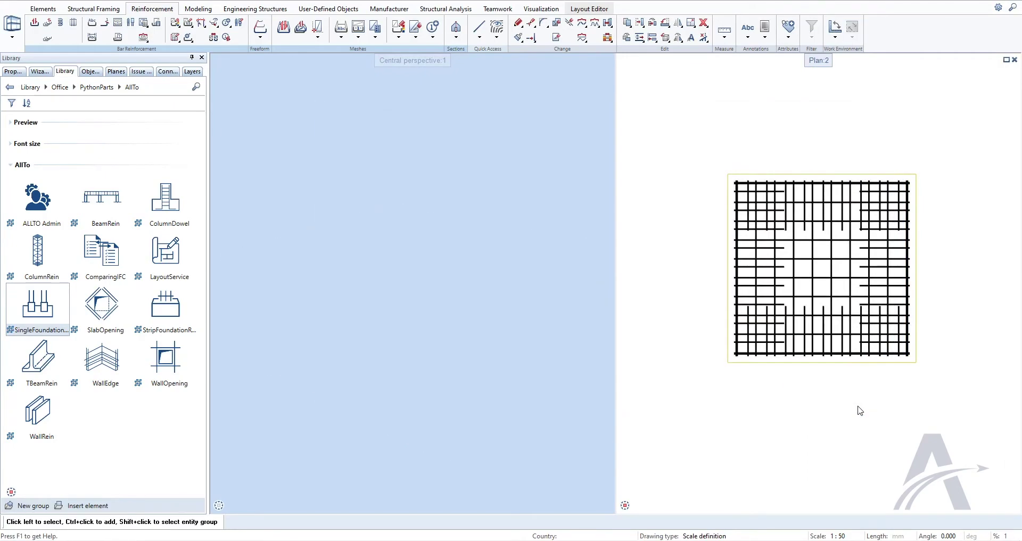
# Reopen the foundation reinforcement's Label settings, assigning the rebar drawing and section drawing 100.
pyautogui.doubleClick(788, 370)
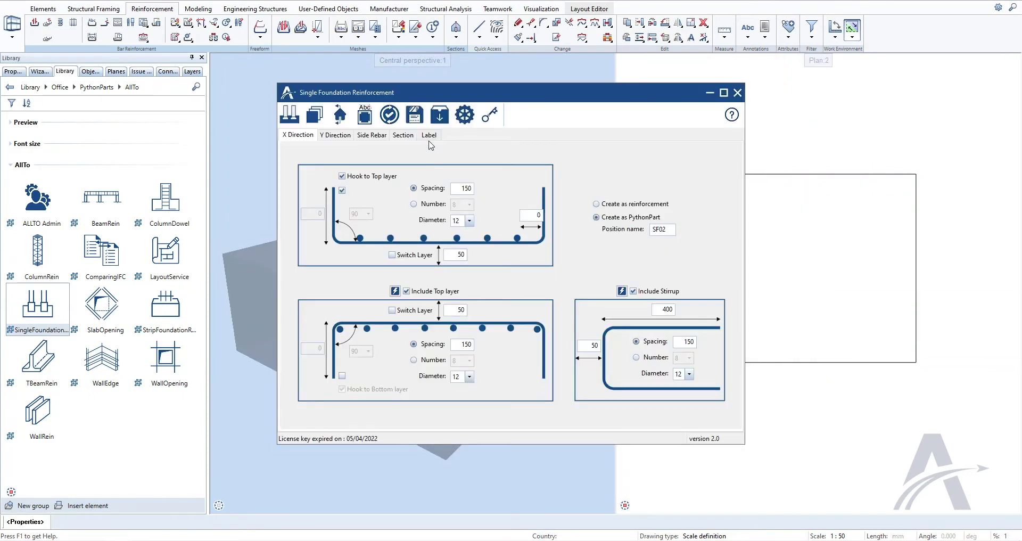
pyautogui.click(429, 136)
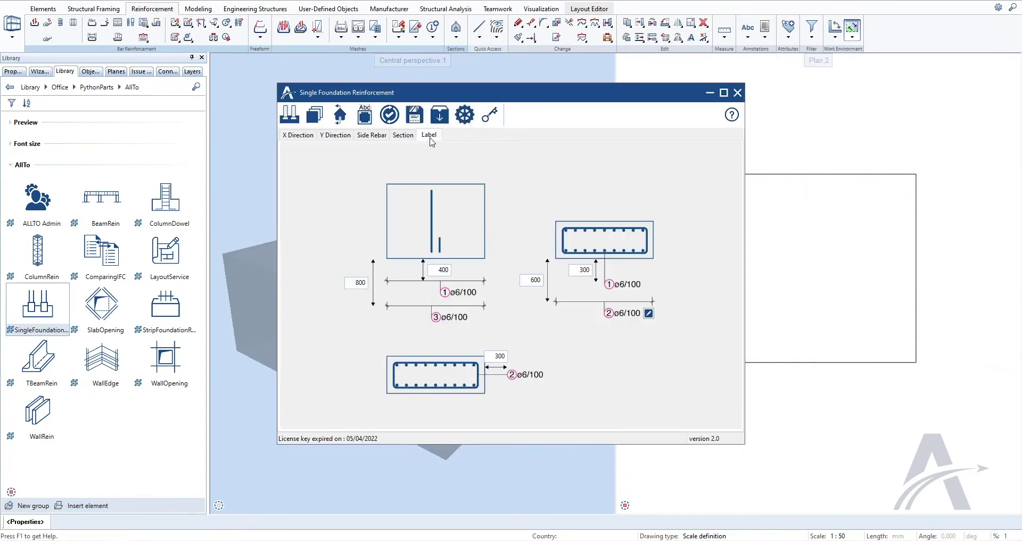
pyautogui.click(365, 114)
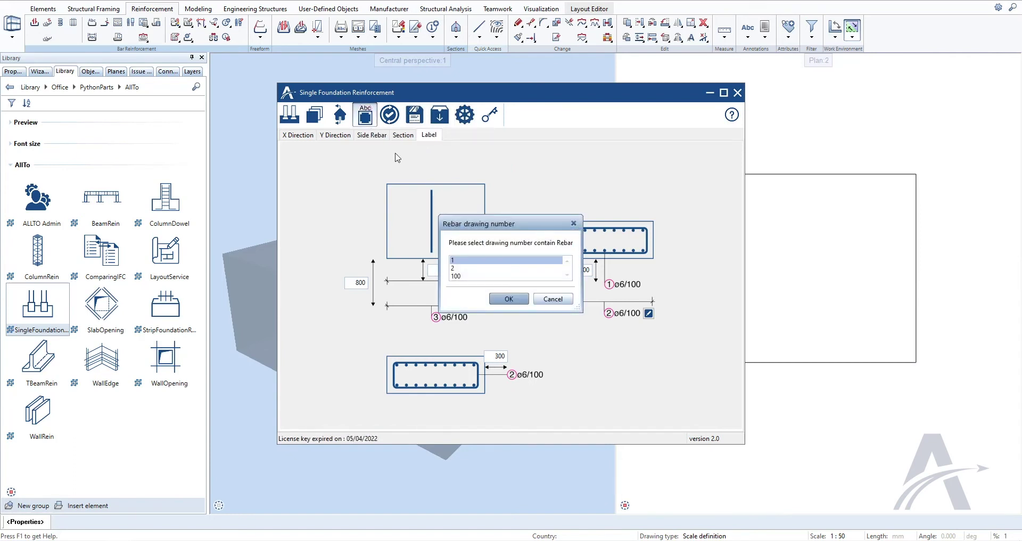
pyautogui.click(477, 268)
pyautogui.click(509, 299)
pyautogui.click(473, 276)
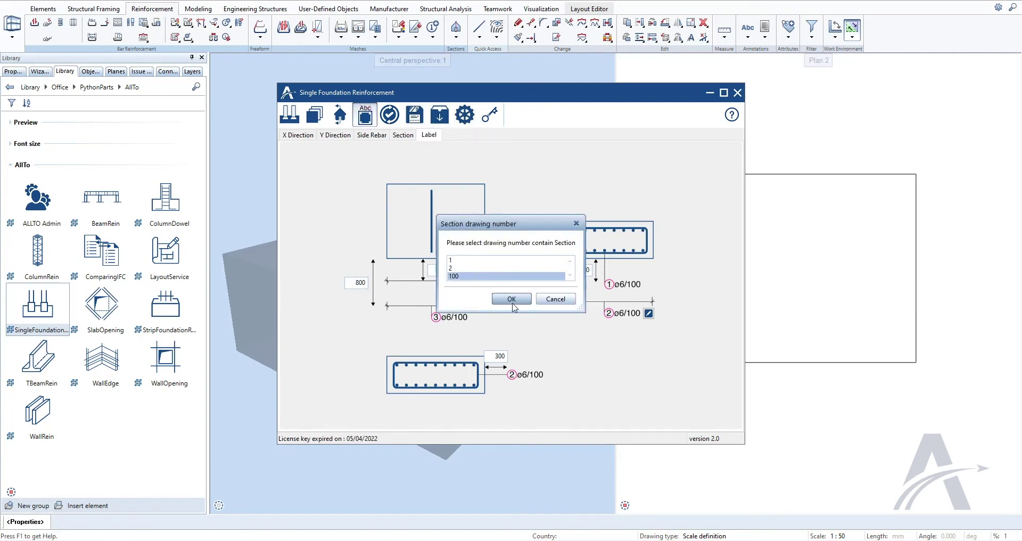
pyautogui.click(514, 298)
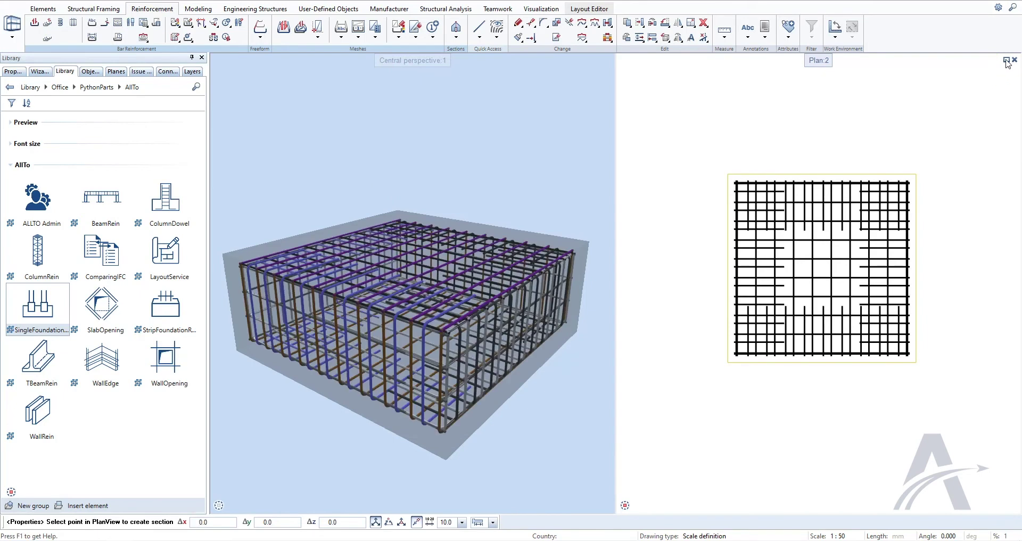
# Place the labelled sections at the default label height and renumber their marks 1 to 6.
pyautogui.scroll(-5, 534, 240)
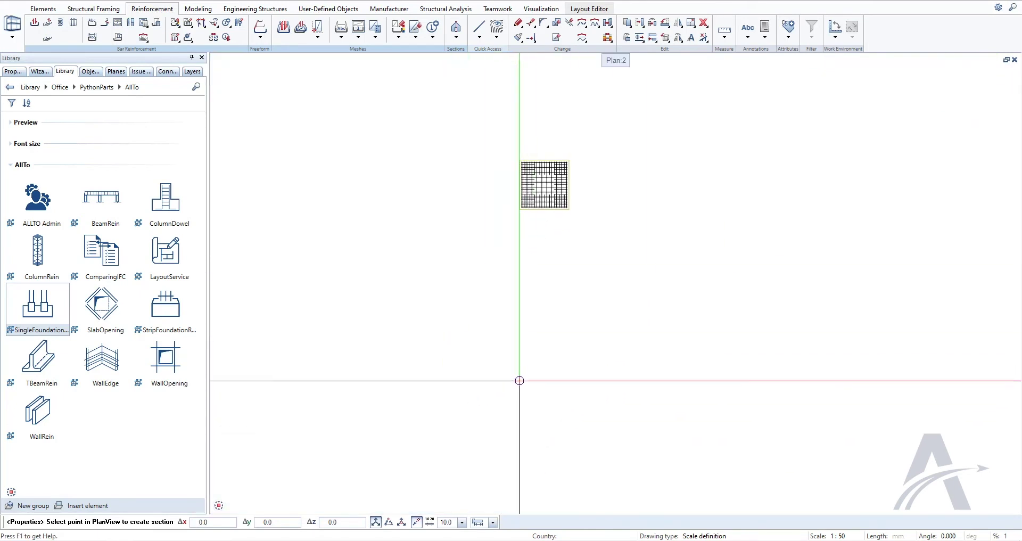
pyautogui.press('Return')
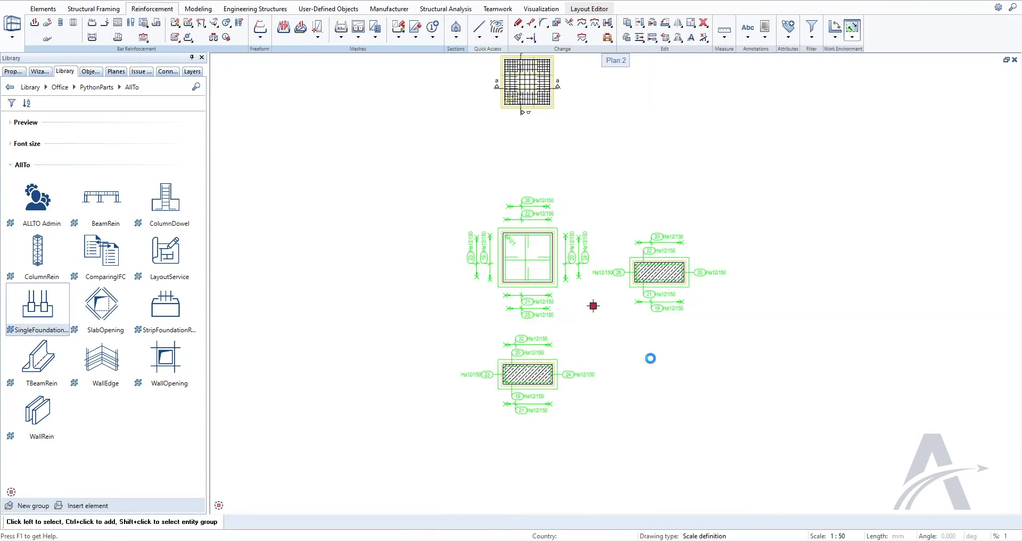
pyautogui.click(226, 37)
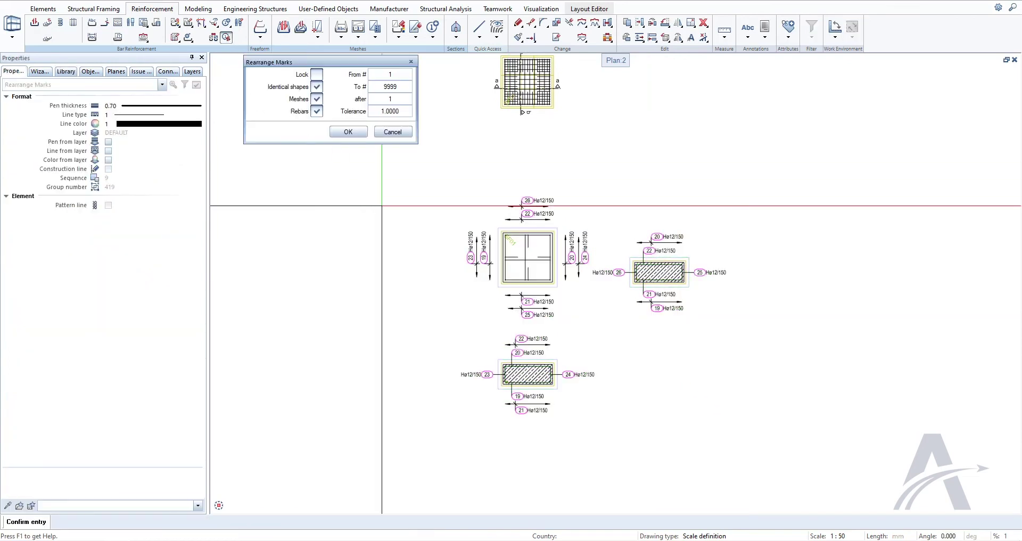
pyautogui.click(347, 132)
pyautogui.scroll(2, 447, 349)
pyautogui.scroll(-1, 489, 222)
pyautogui.scroll(1, 401, 326)
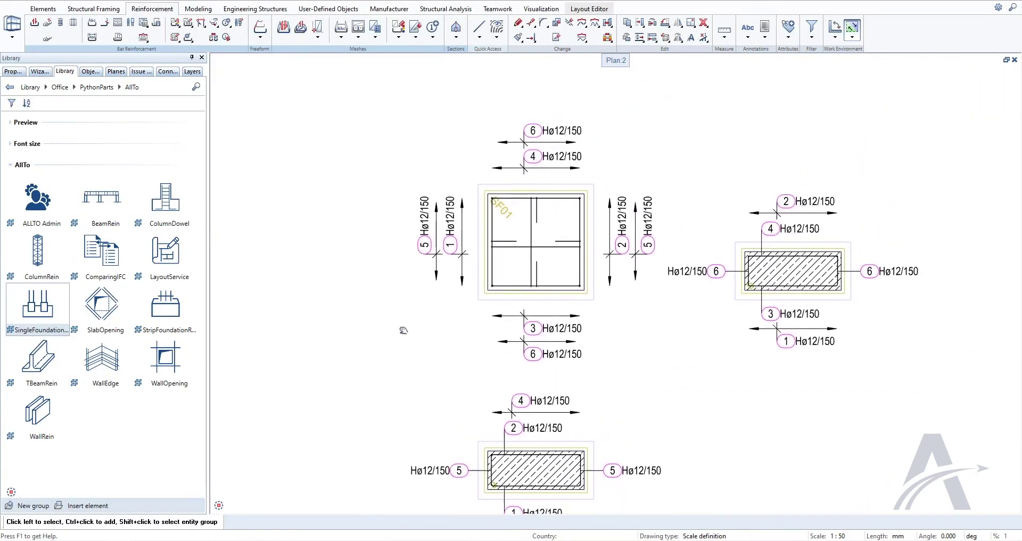
pyautogui.moveTo(404, 331); pyautogui.dragTo(482, 214, button='middle')
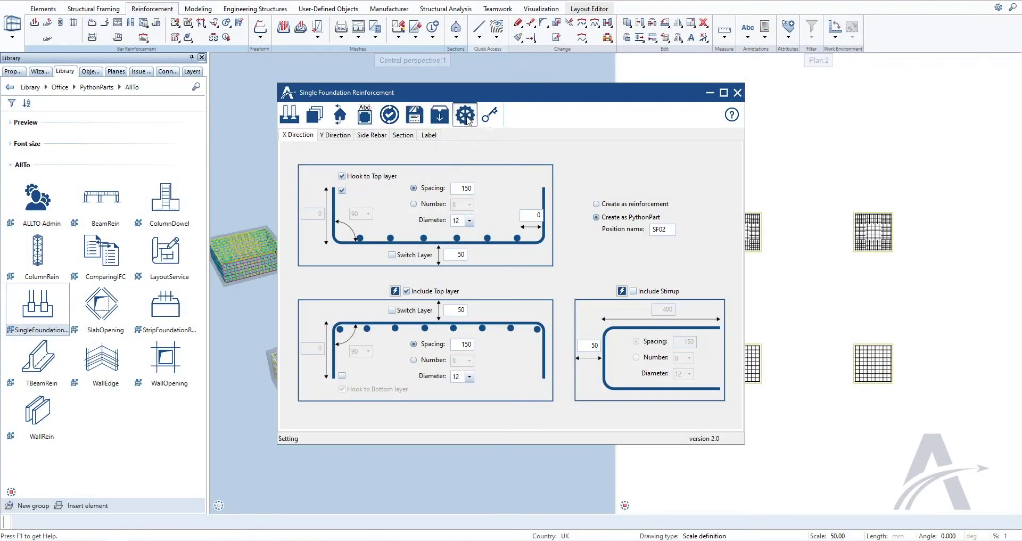
# Keep English language and mm units in the tool's General settings, then close them.
pyautogui.click(468, 121)
pyautogui.click(587, 231)
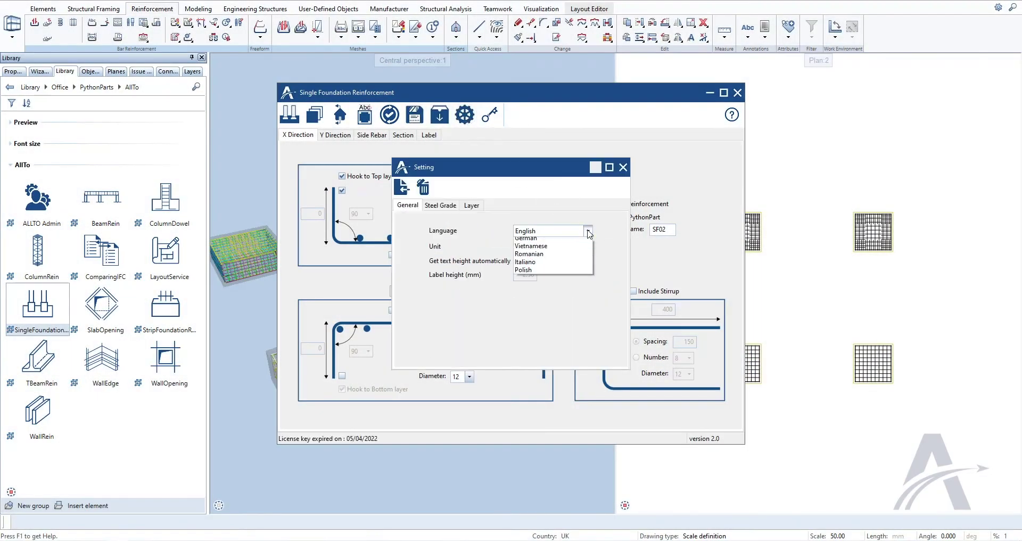
pyautogui.click(588, 232)
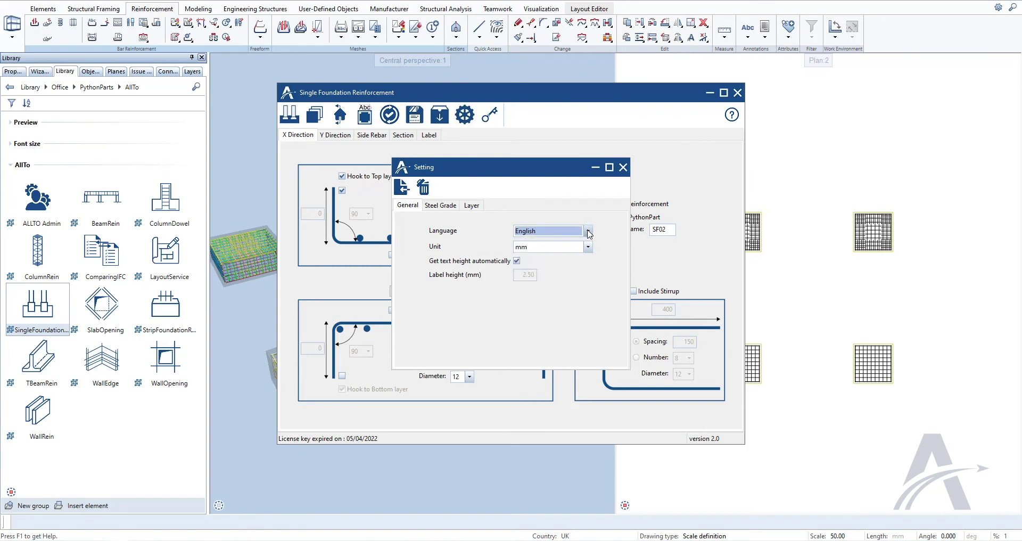
pyautogui.click(588, 247)
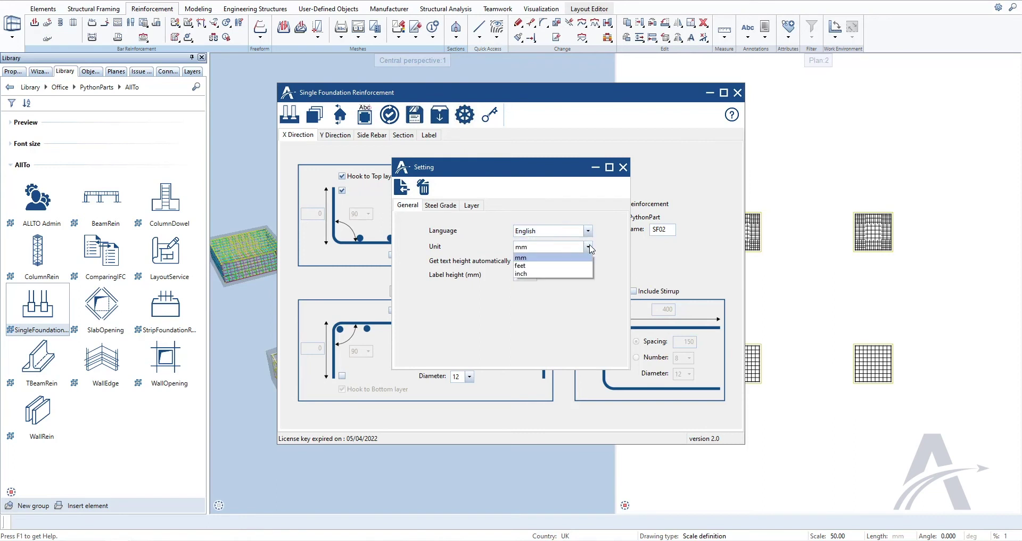
pyautogui.click(589, 247)
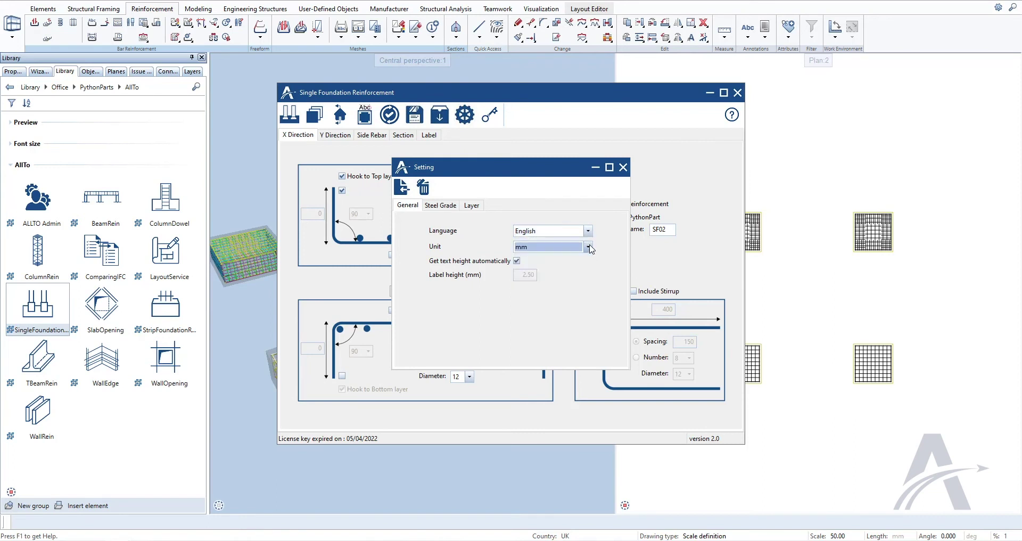
pyautogui.click(623, 169)
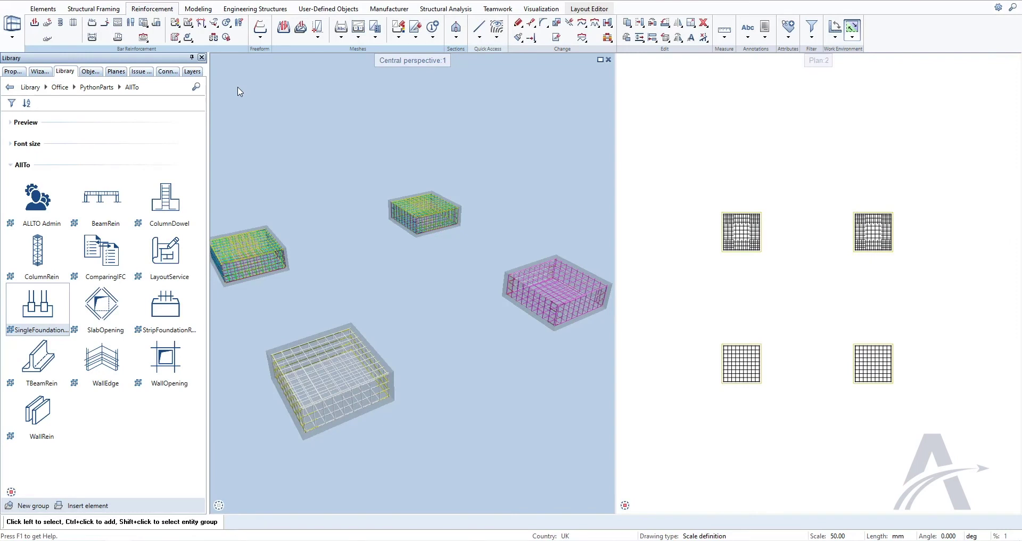
# Export the cross-section catalogs from Defaults to the Desktop as 'Cross-section catalog'.
pyautogui.click(181, 2)
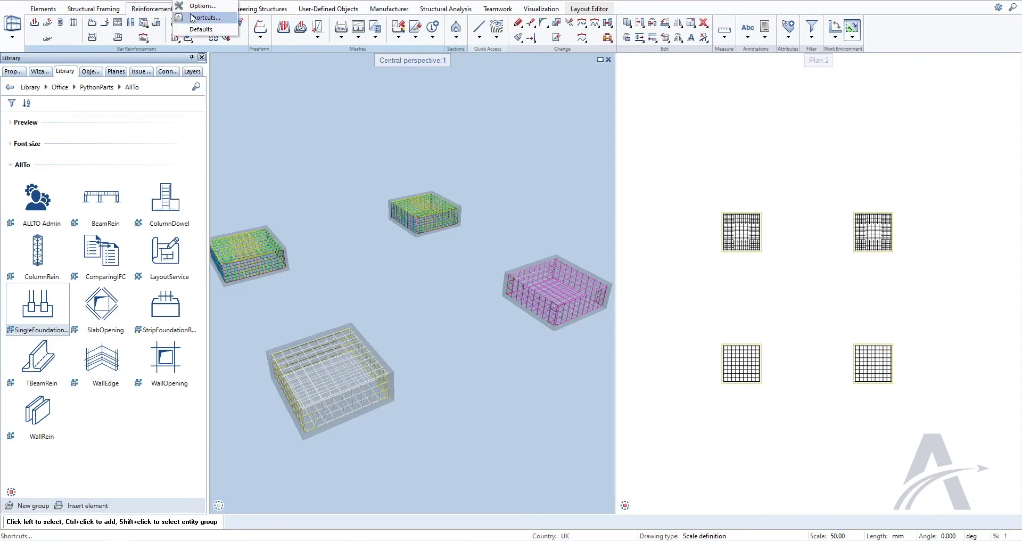
pyautogui.click(198, 30)
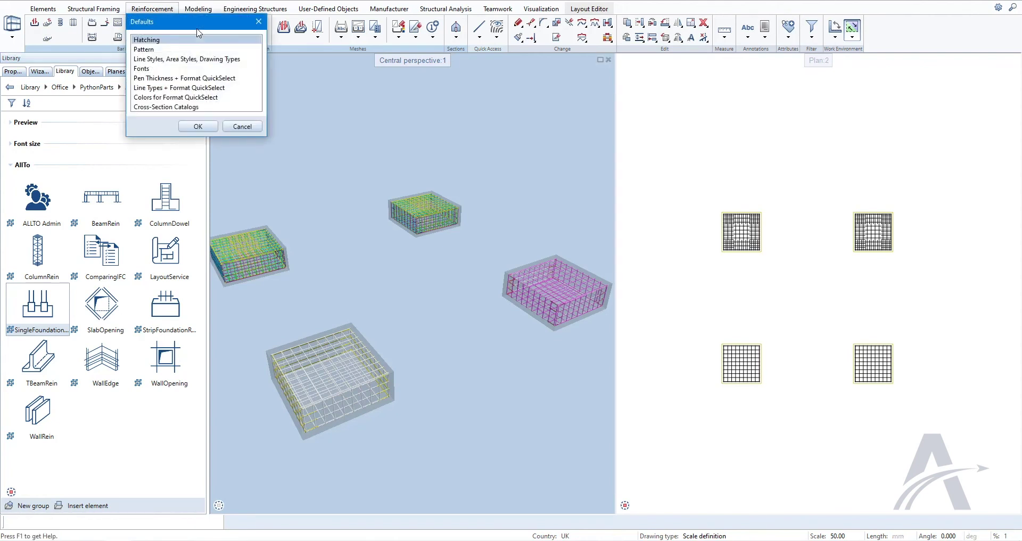
pyautogui.doubleClick(164, 107)
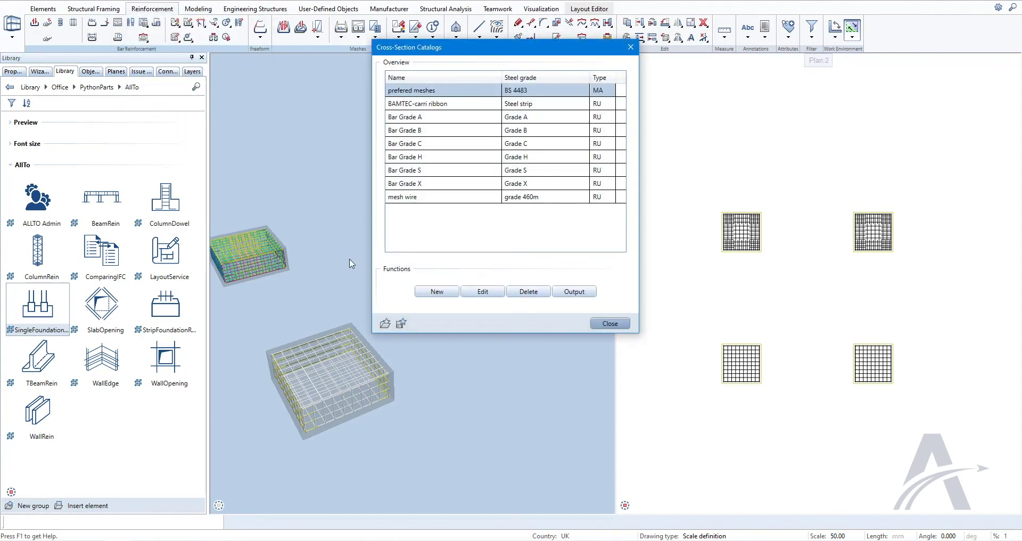
pyautogui.click(401, 324)
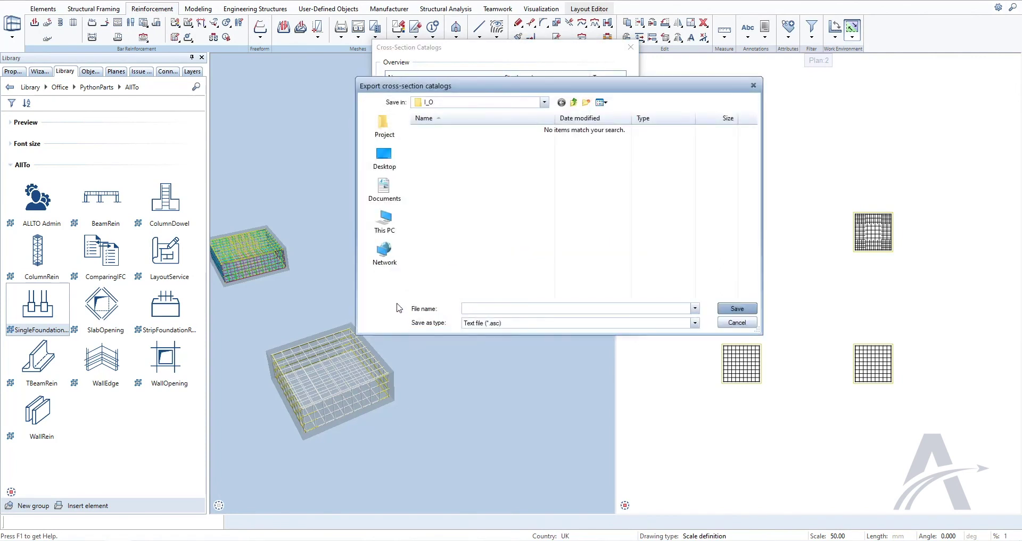
pyautogui.click(384, 224)
pyautogui.doubleClick(581, 144)
pyautogui.write('Cross-section catalog')
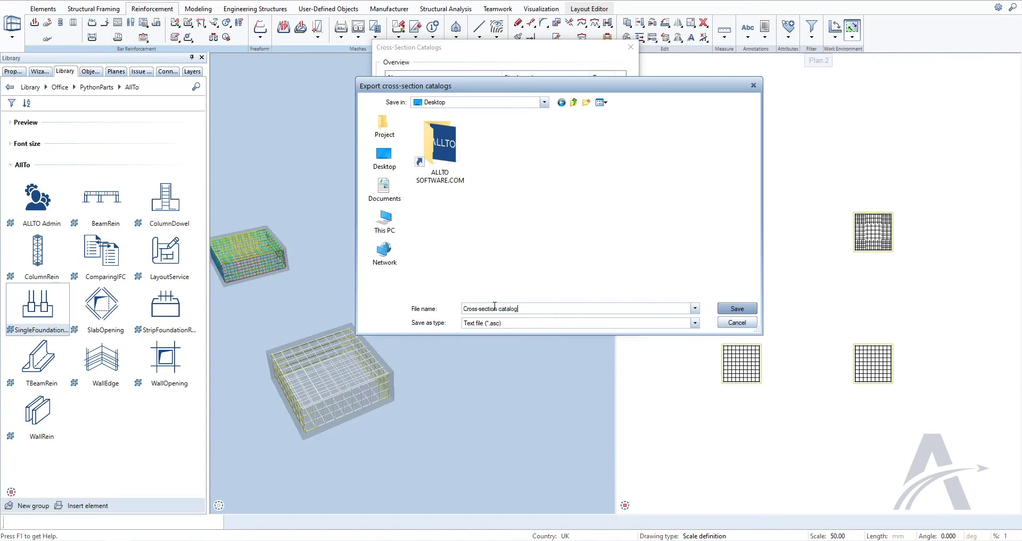
pyautogui.click(737, 309)
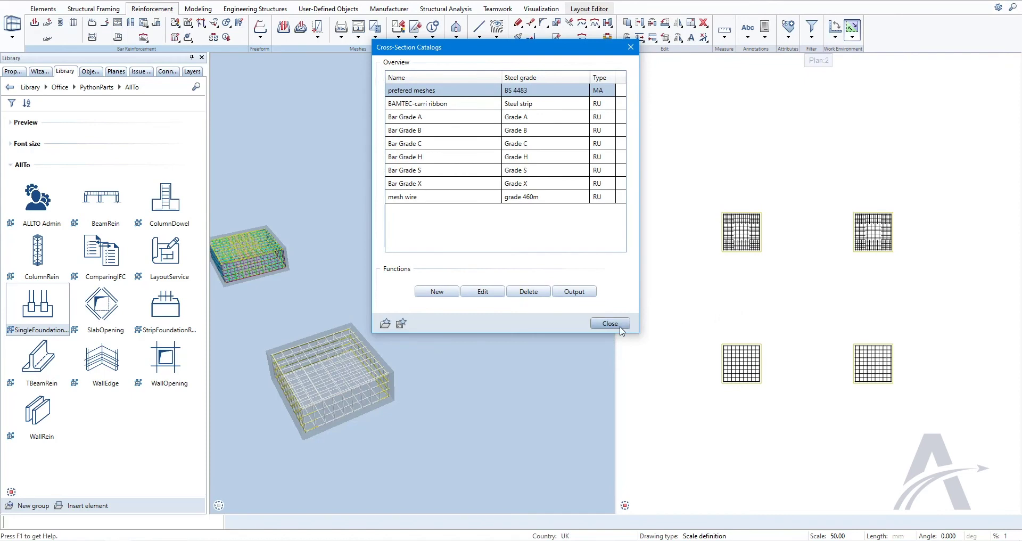
pyautogui.click(620, 327)
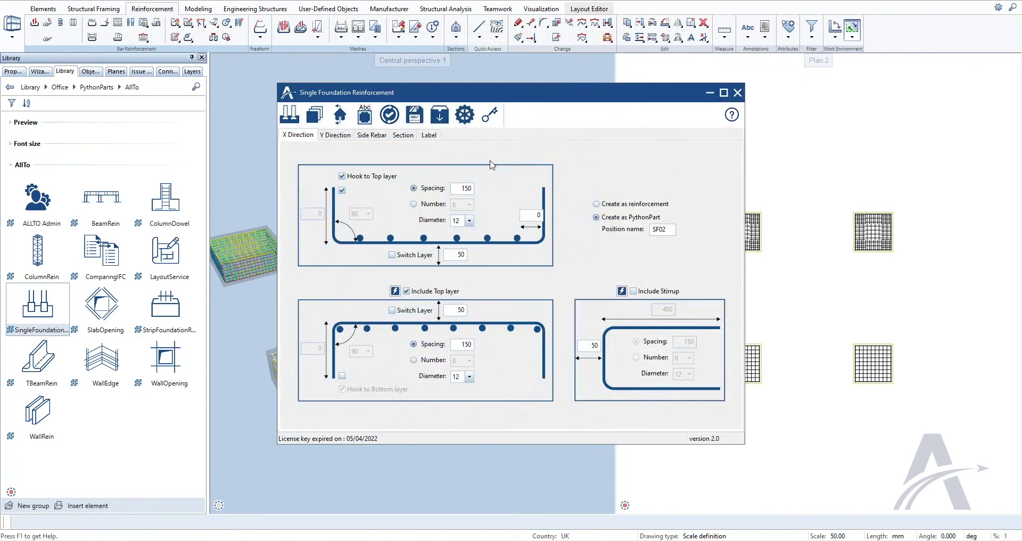
# Load Cross-section catalog.txt from the Desktop into the tool's settings and acknowledge the restart notice.
pyautogui.click(465, 114)
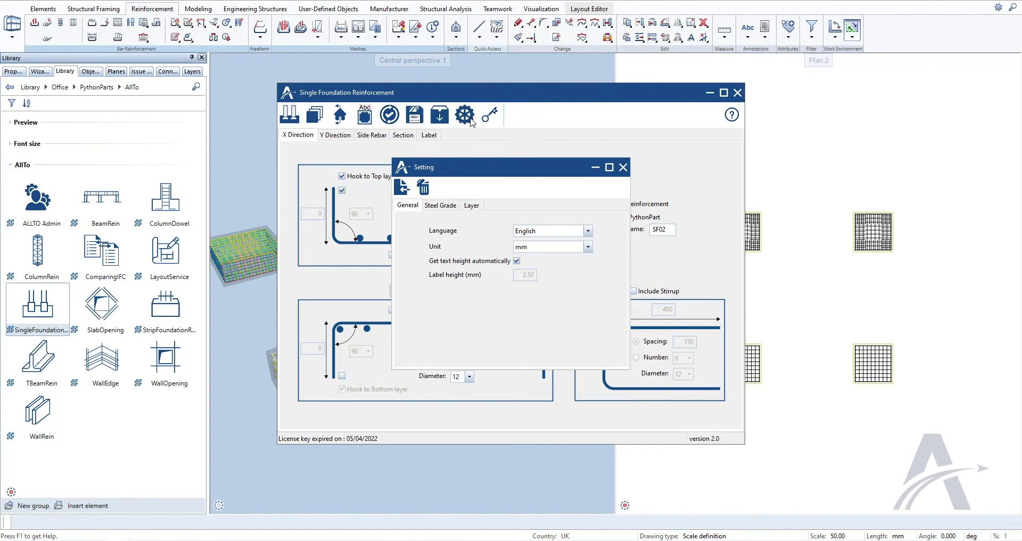
pyautogui.click(414, 184)
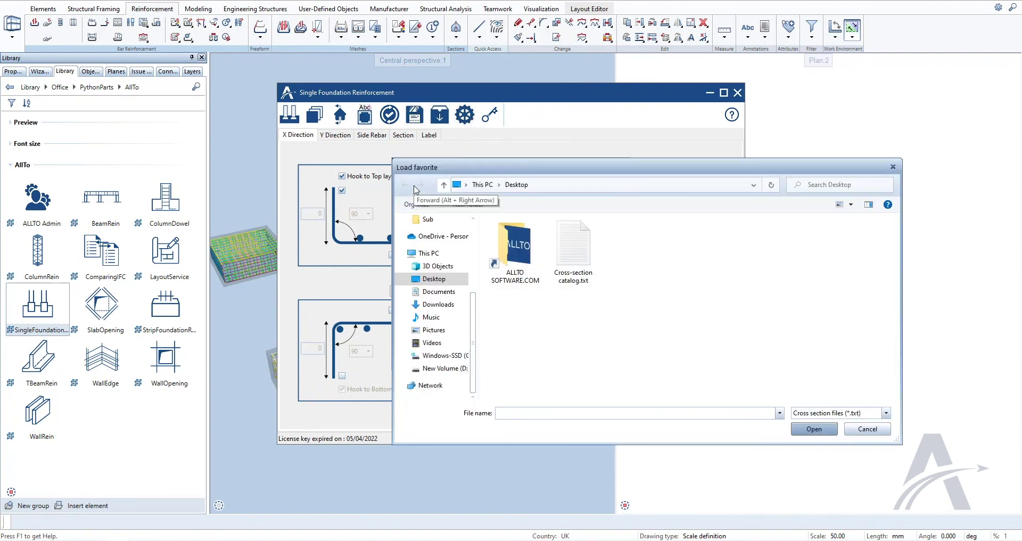
pyautogui.click(571, 257)
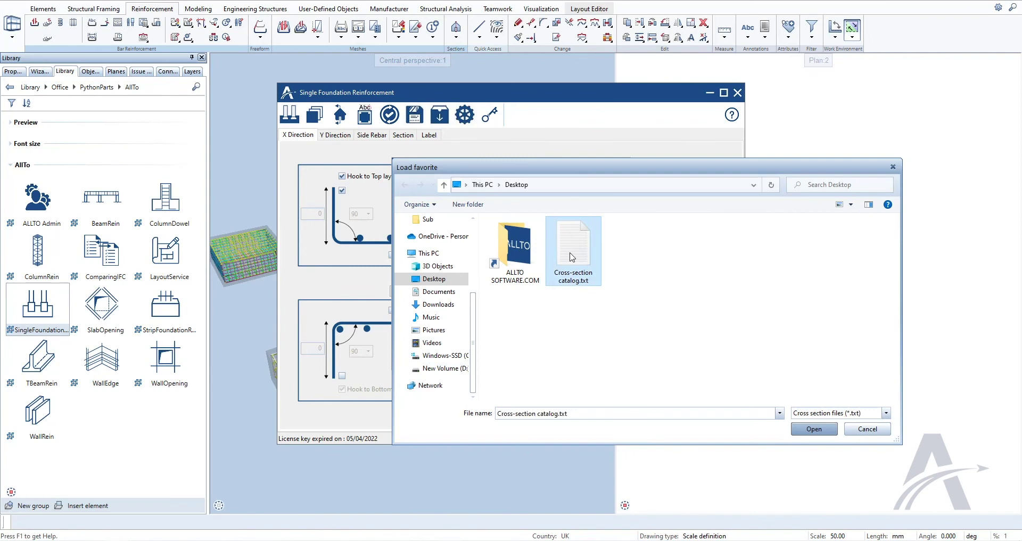
pyautogui.click(813, 429)
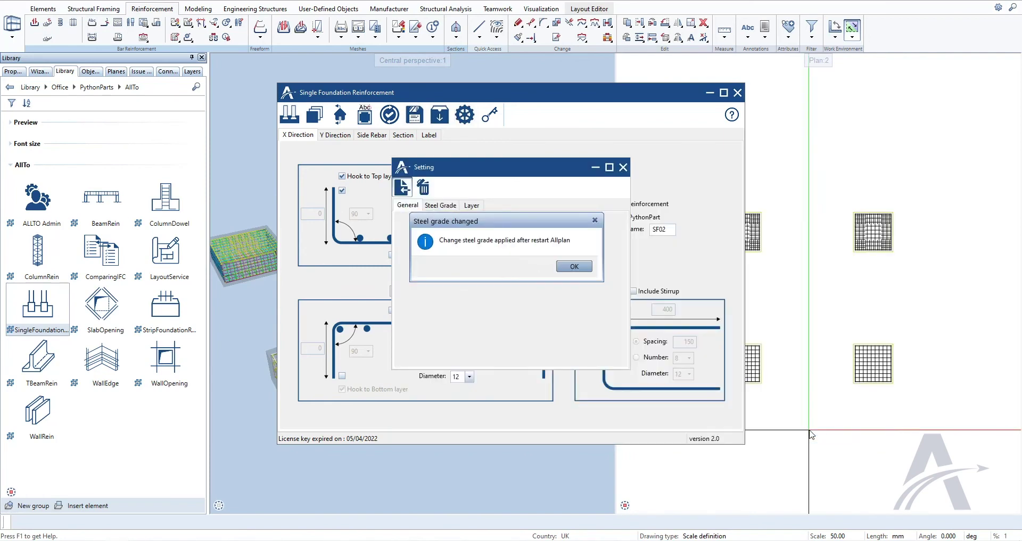
pyautogui.click(574, 266)
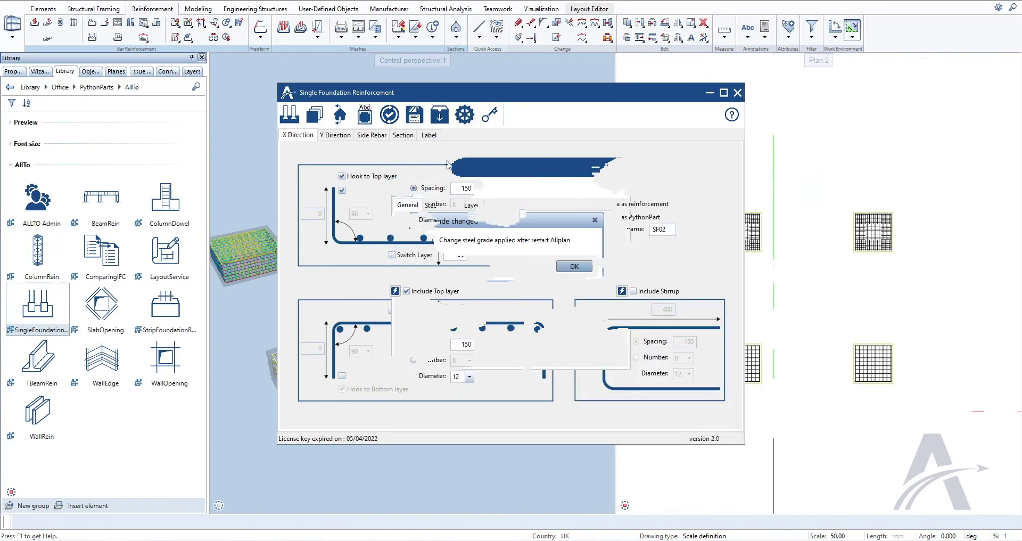
# Uncheck Use current steel grade in the Steel Grade settings and review the X Direction grades.
pyautogui.click(465, 117)
pyautogui.click(442, 206)
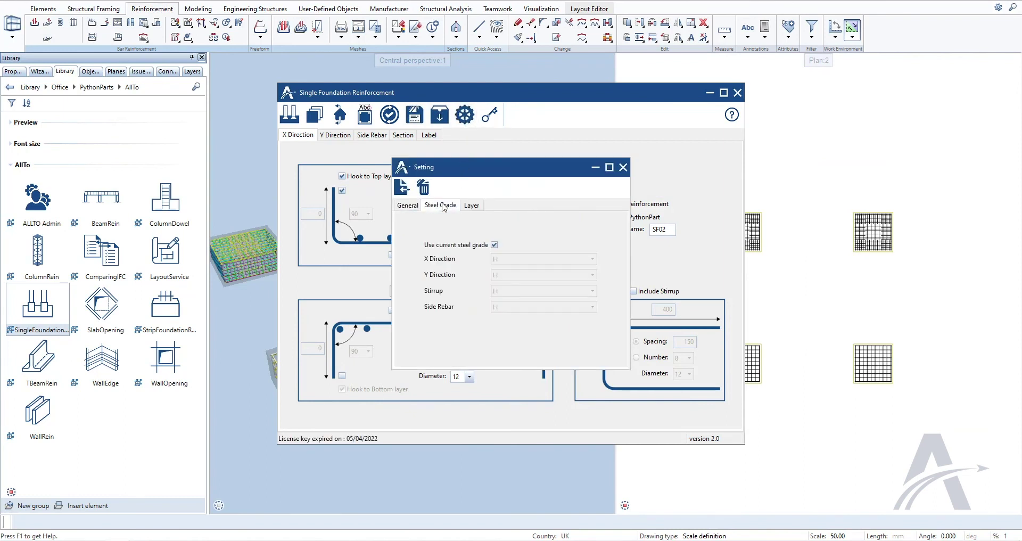
pyautogui.click(495, 245)
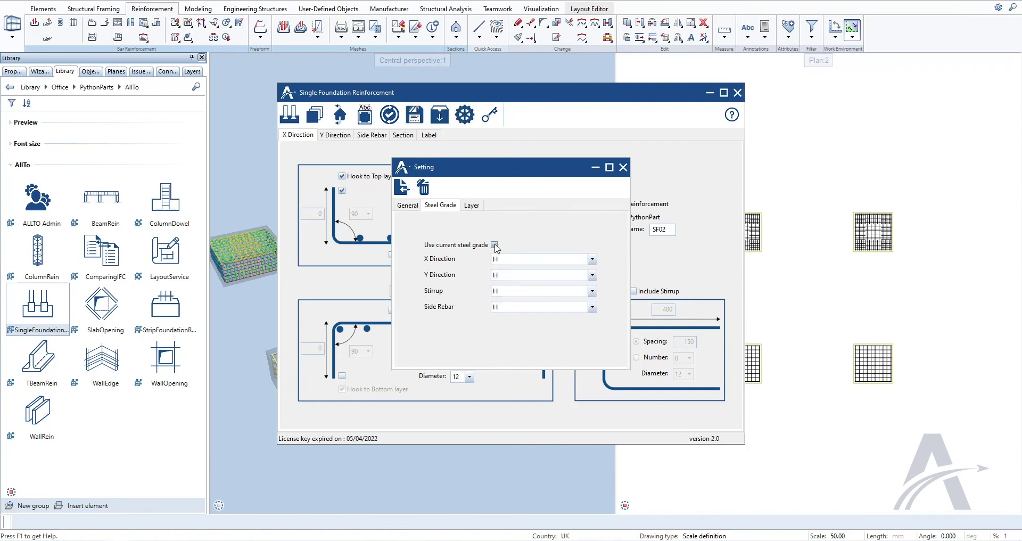
pyautogui.click(592, 259)
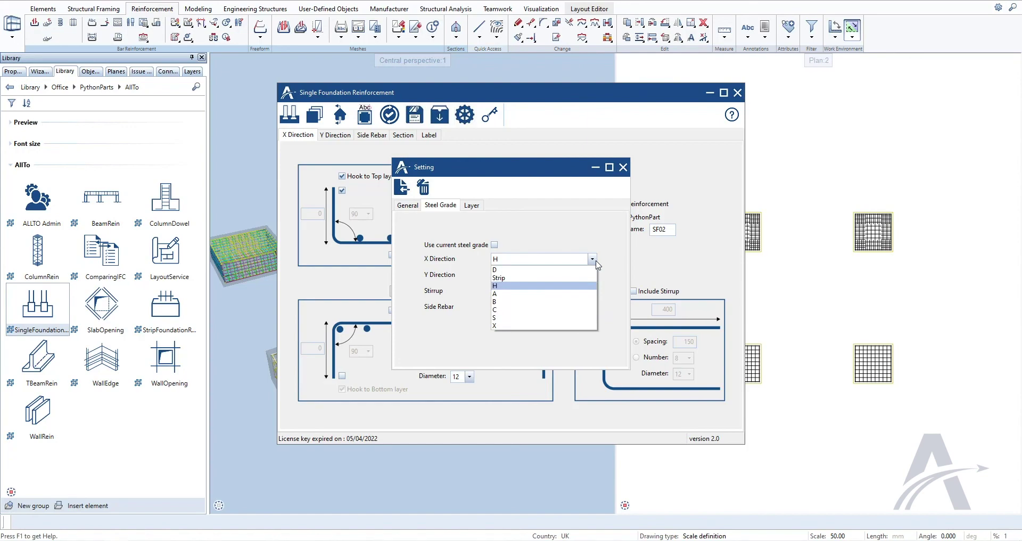
pyautogui.click(597, 265)
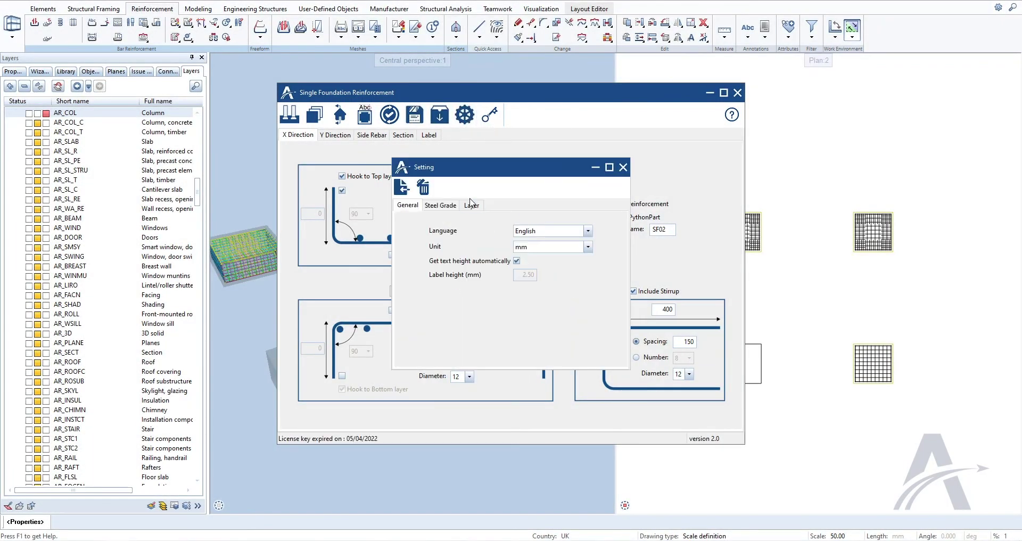
# Drop the default layer and assign layers de_gen01–de_gen04 to X, Y, stirrup and side rebar.
pyautogui.click(471, 206)
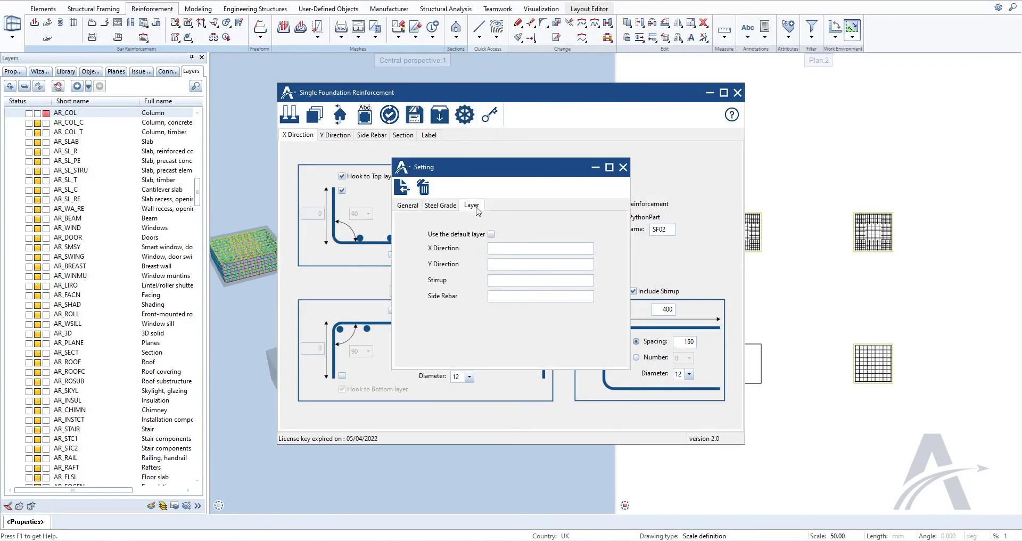
pyautogui.click(491, 234)
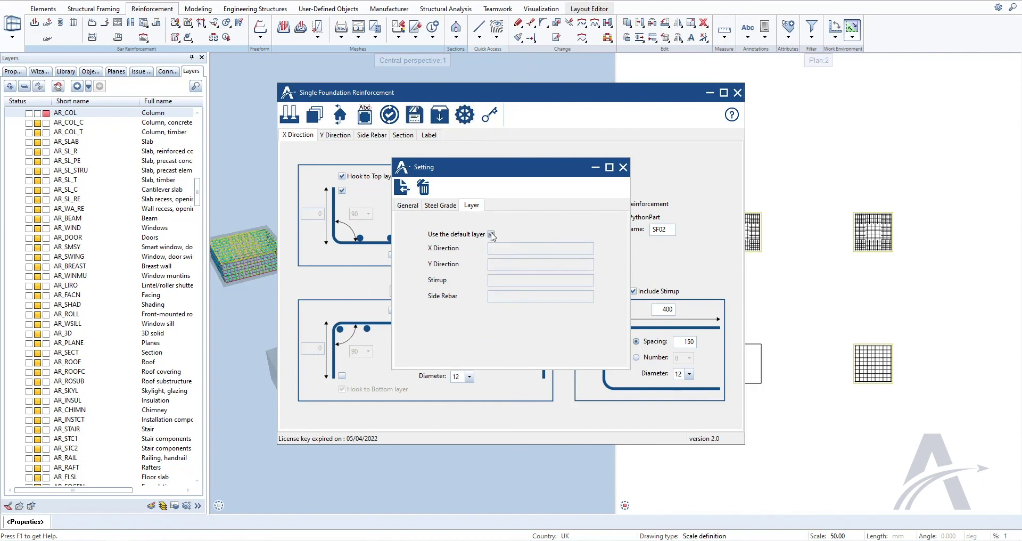
pyautogui.click(491, 234)
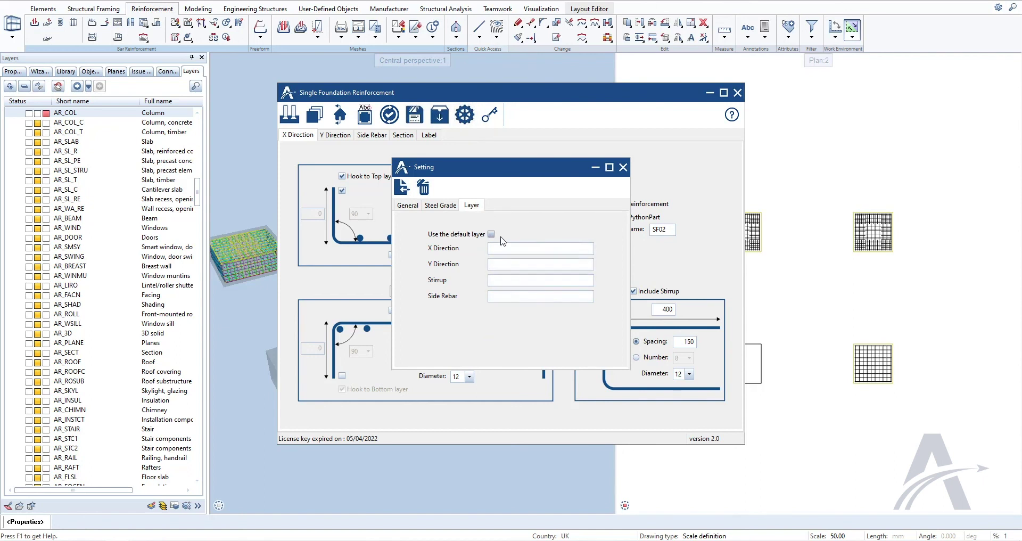
pyautogui.click(532, 249)
pyautogui.write('en')
pyautogui.write('01')
pyautogui.write('02')
pyautogui.press('Tab')
pyautogui.write('en')
pyautogui.write('03')
pyautogui.press('Tab')
pyautogui.write('en')
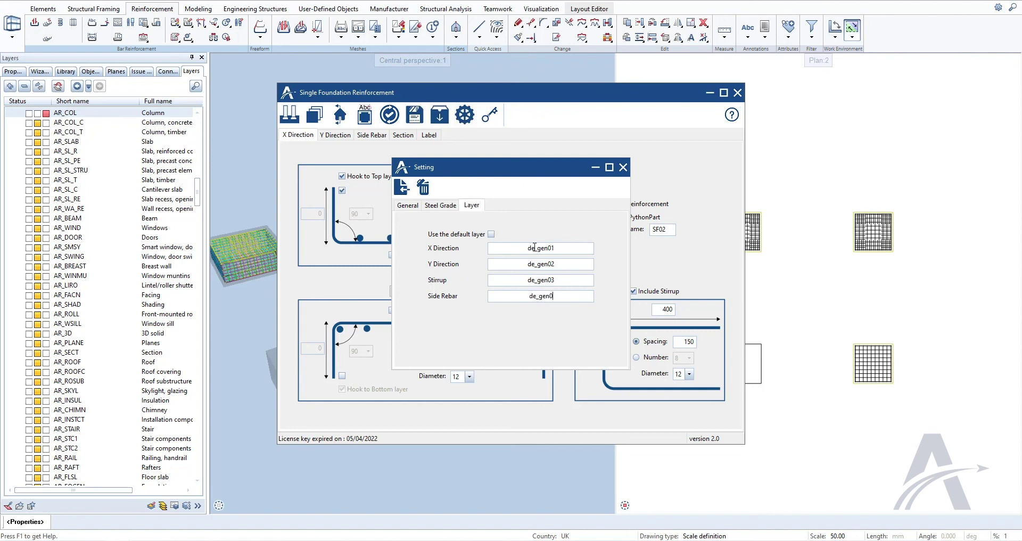
pyautogui.write('04')
# Close the steel-grade/layer Setting dialog and the Single Foundation Reinforcement window.
pyautogui.click(623, 167)
pyautogui.click(290, 113)
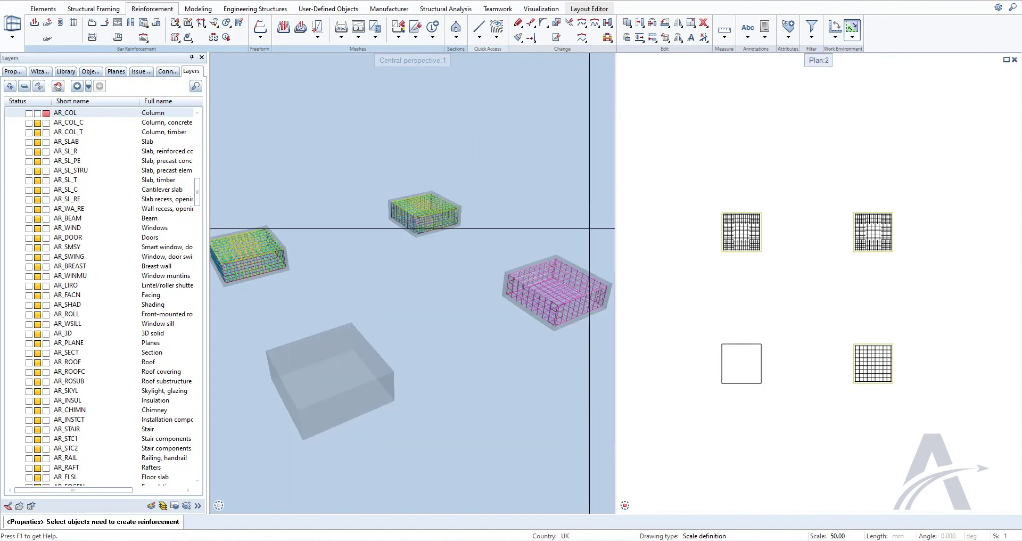